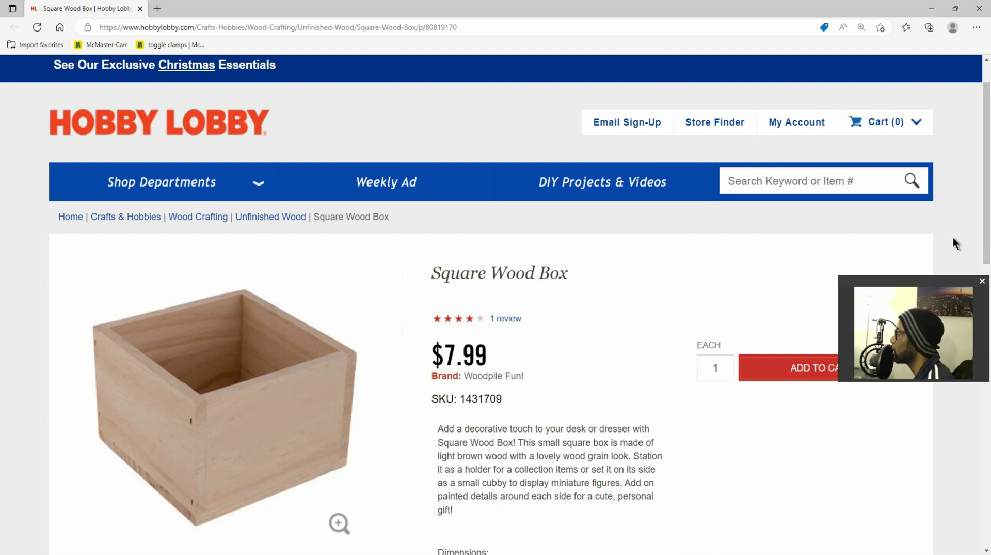
# Bring Fusion 360 forward and start a new sketch on the XZ origin plane.
pyautogui.scroll(-1, 984, 238)
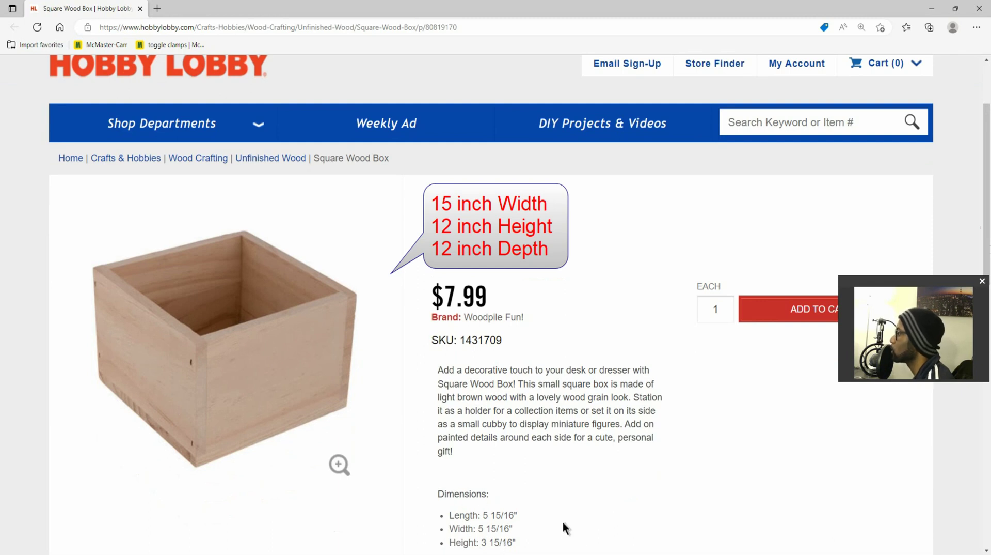
pyautogui.click(598, 509)
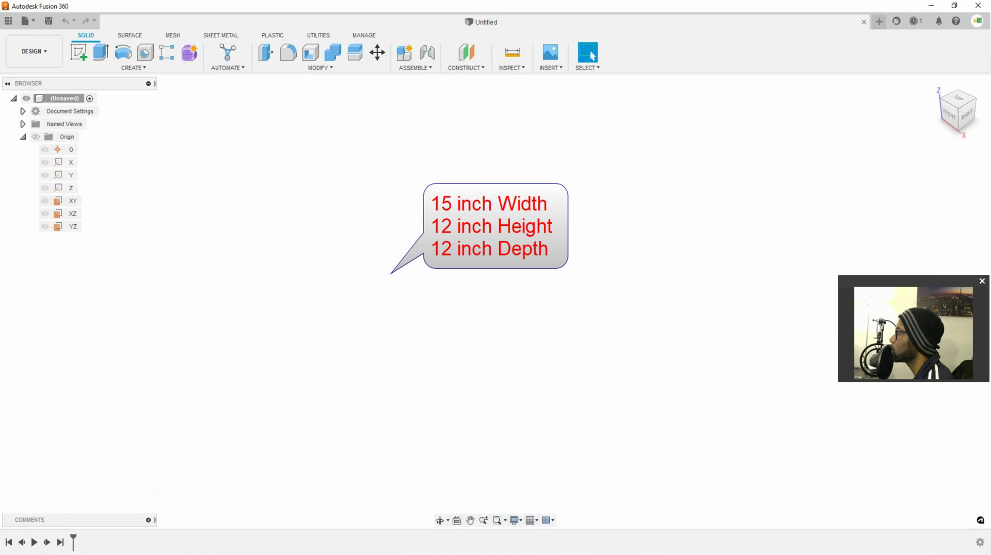
pyautogui.click(517, 328)
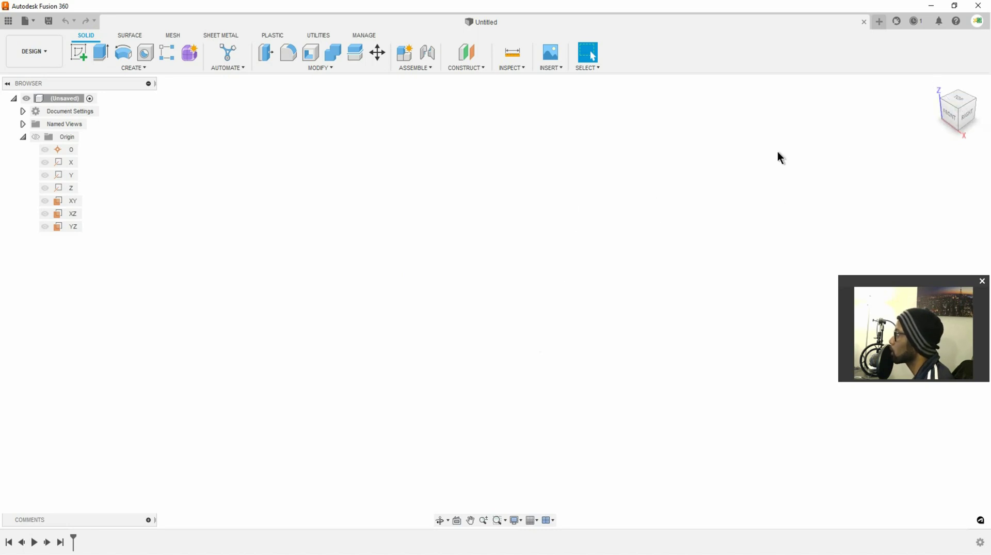
pyautogui.click(77, 54)
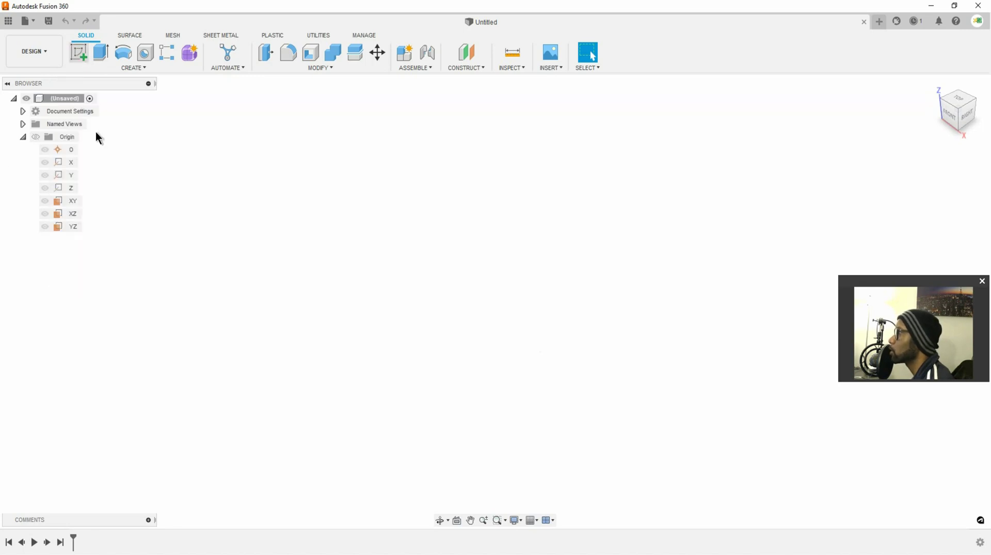
pyautogui.click(953, 120)
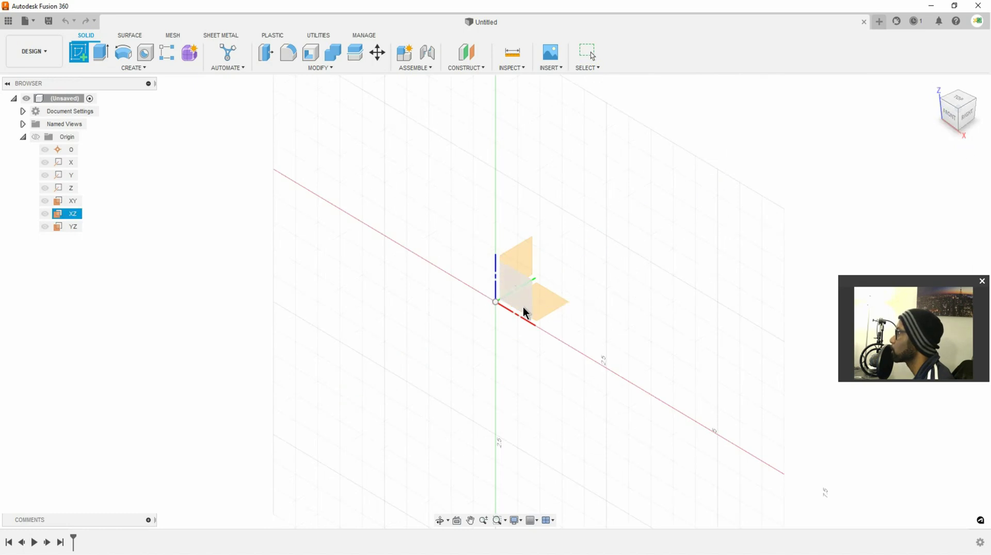
pyautogui.click(573, 241)
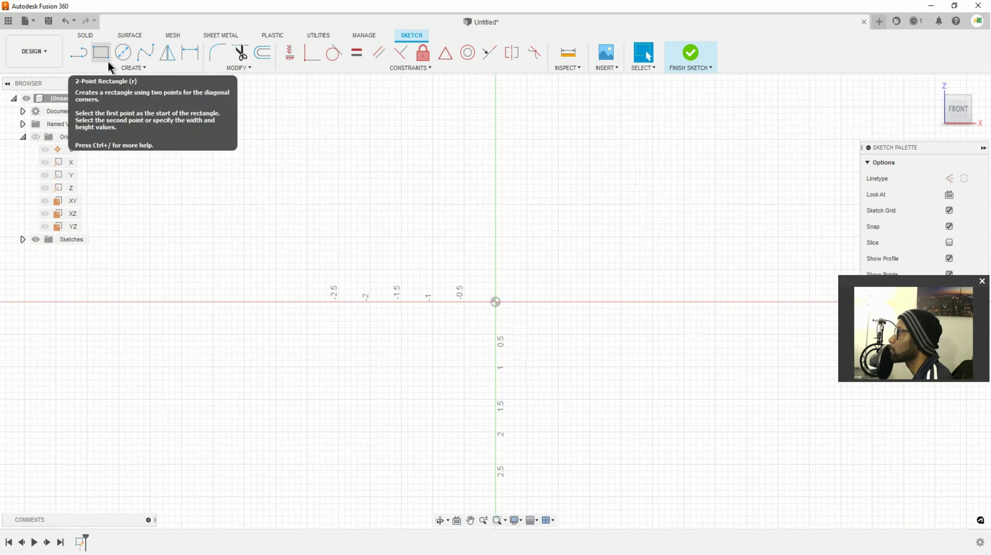
# Draw a center rectangle placed at the origin.
pyautogui.click(168, 71)
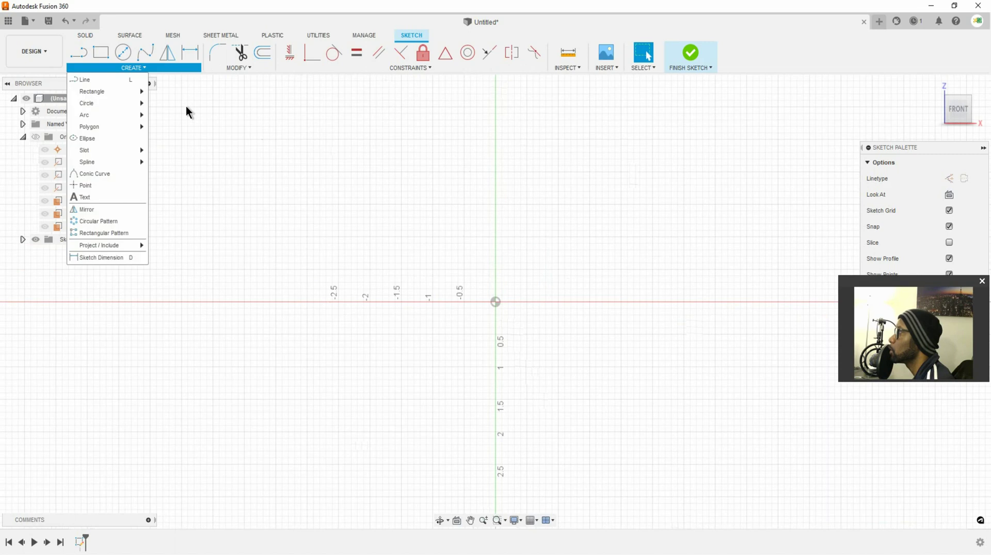
pyautogui.moveTo(130, 96)
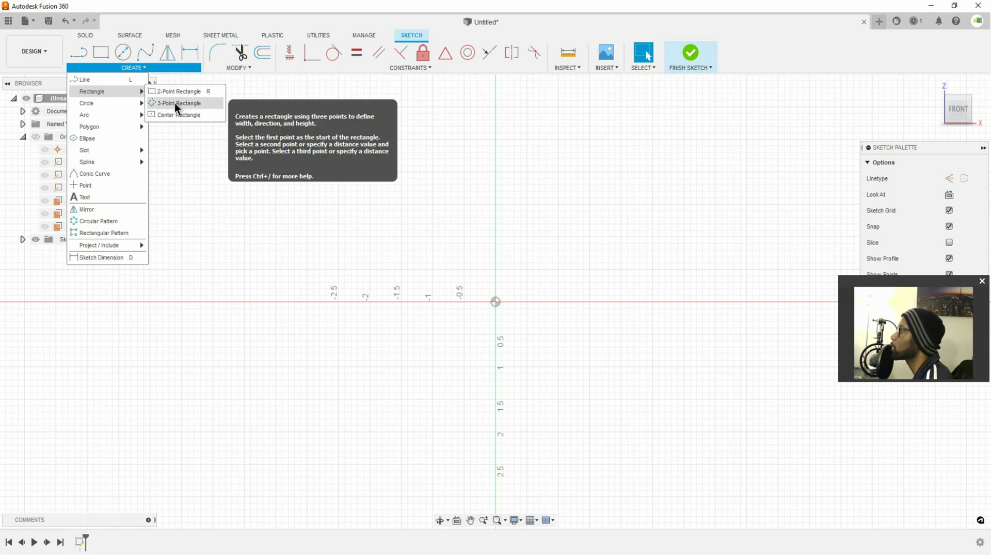
pyautogui.click(181, 116)
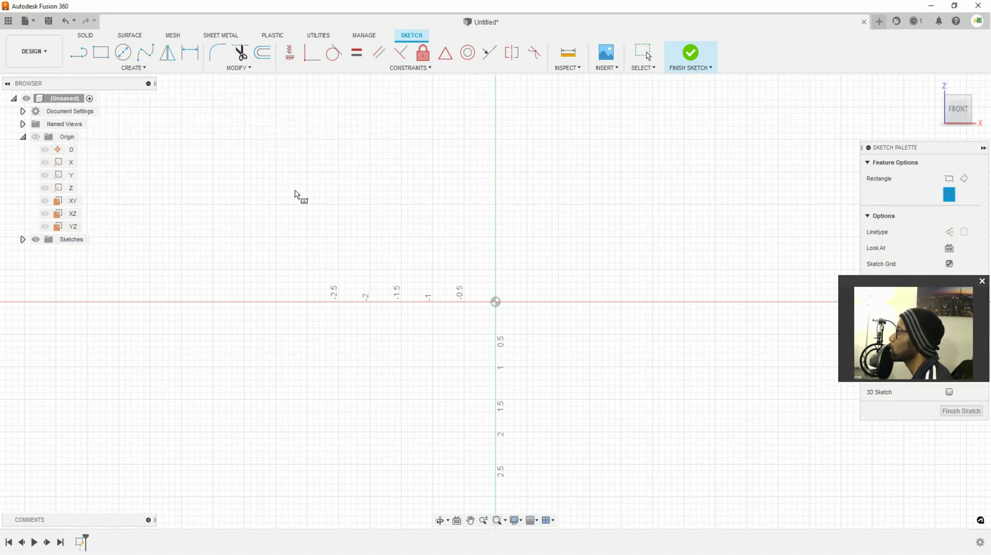
pyautogui.click(496, 302)
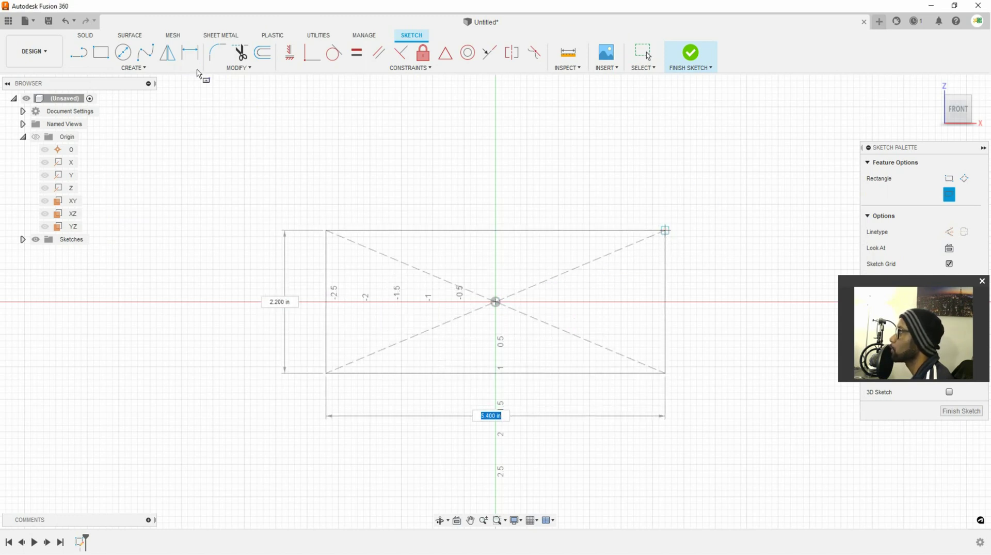
pyautogui.press('Return')
# Add a height dimension to the rectangle's left edge.
pyautogui.click(190, 54)
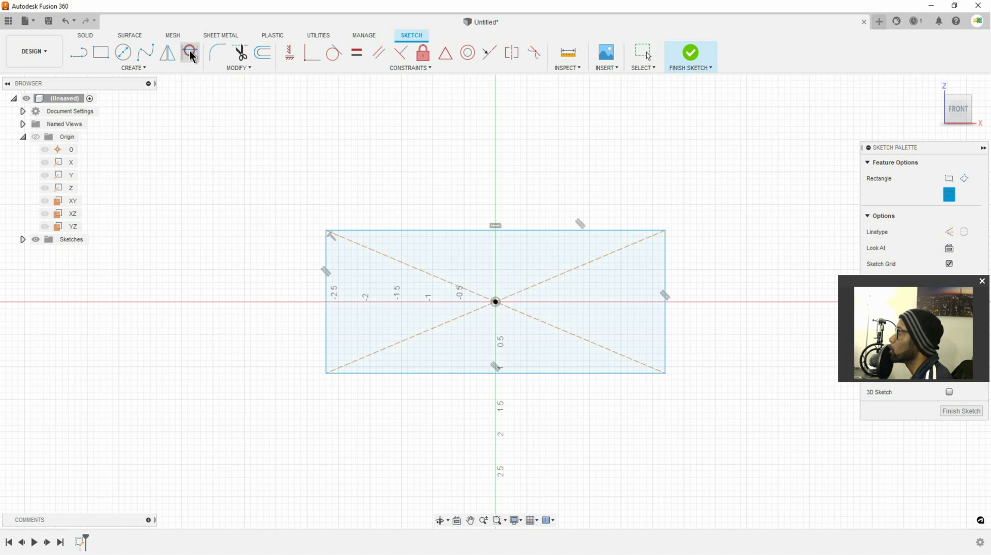
pyautogui.click(325, 304)
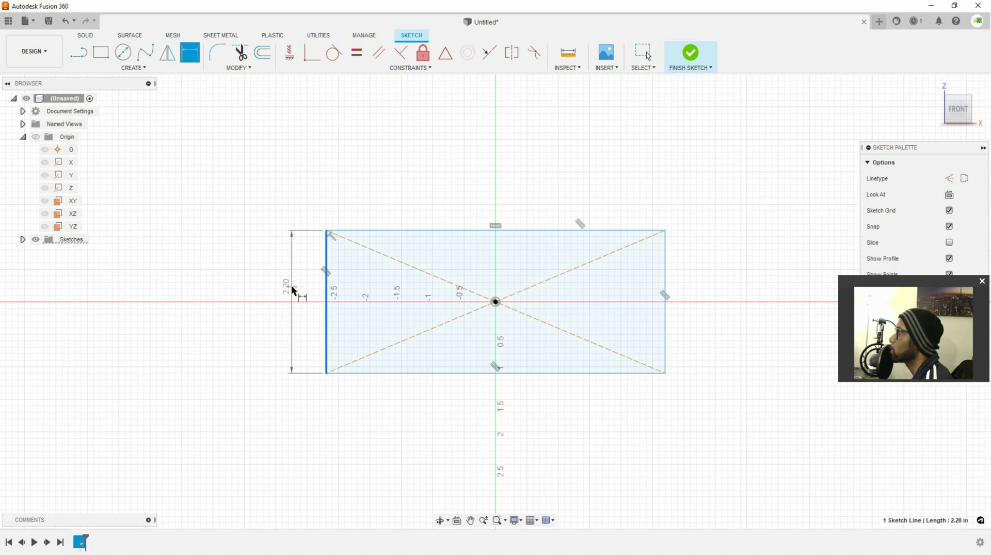
pyautogui.click(185, 98)
pyautogui.press('Escape')
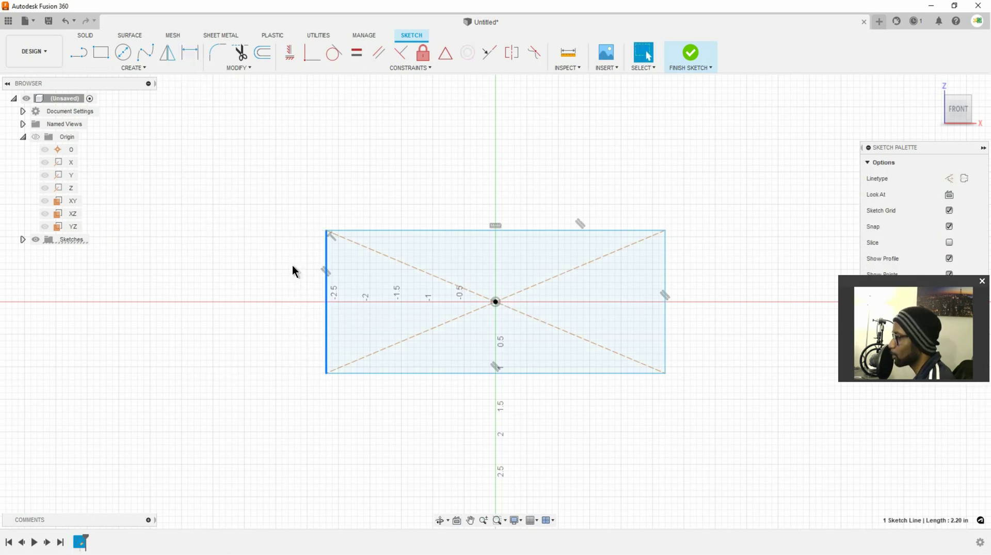
pyautogui.click(190, 53)
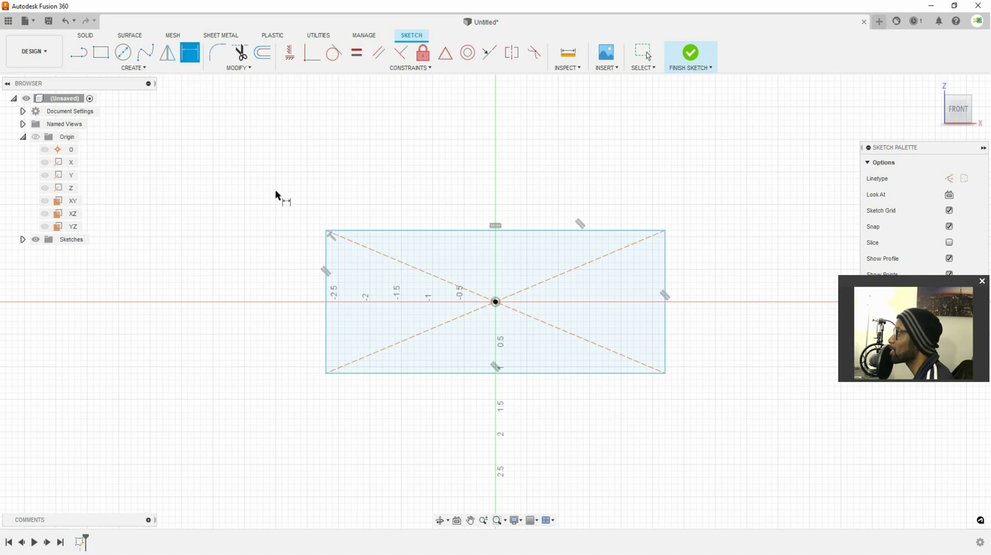
pyautogui.click(325, 266)
pyautogui.click(259, 279)
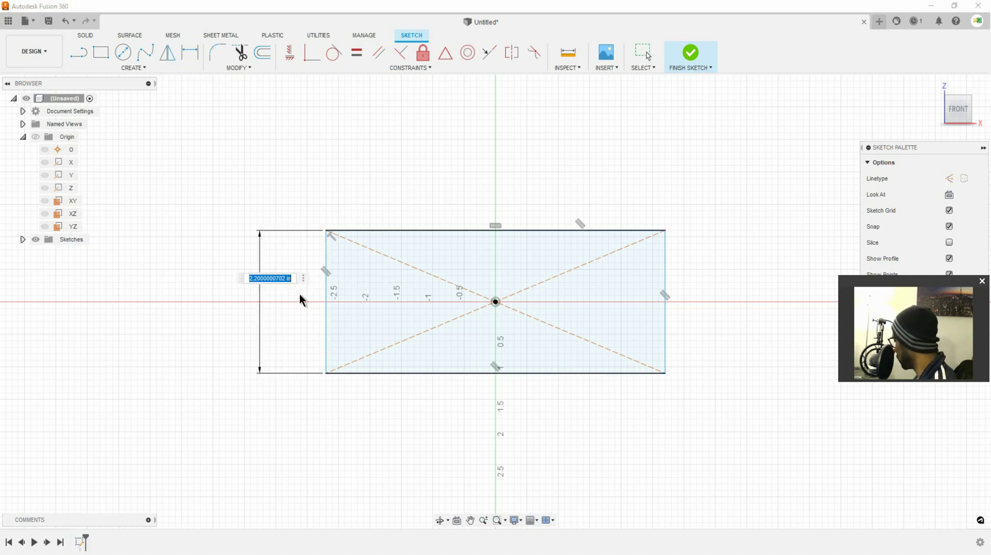
pyautogui.write('10')
pyautogui.press('Return')
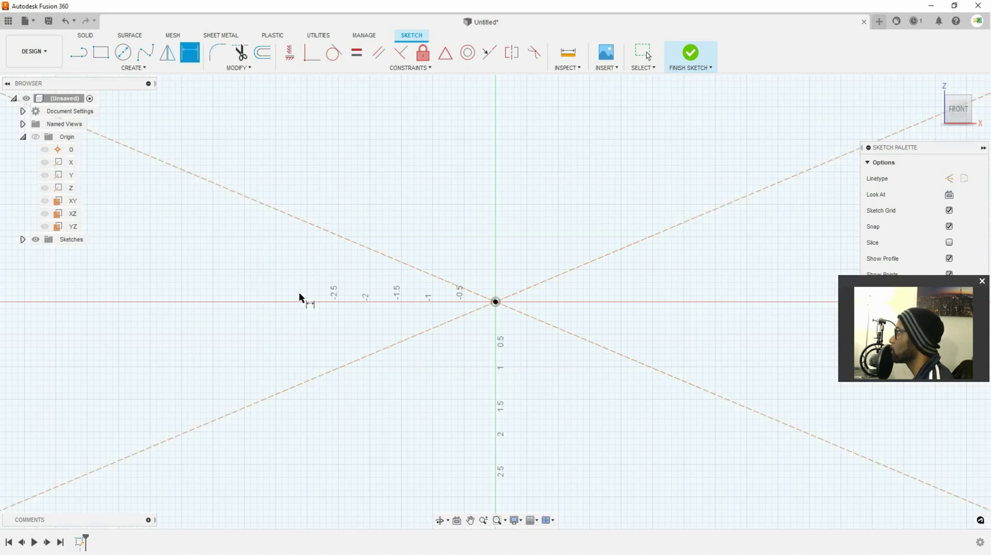
# Dimension the rectangle's width between its left and right edges to 15 in.
pyautogui.scroll(-8, 475, 307)
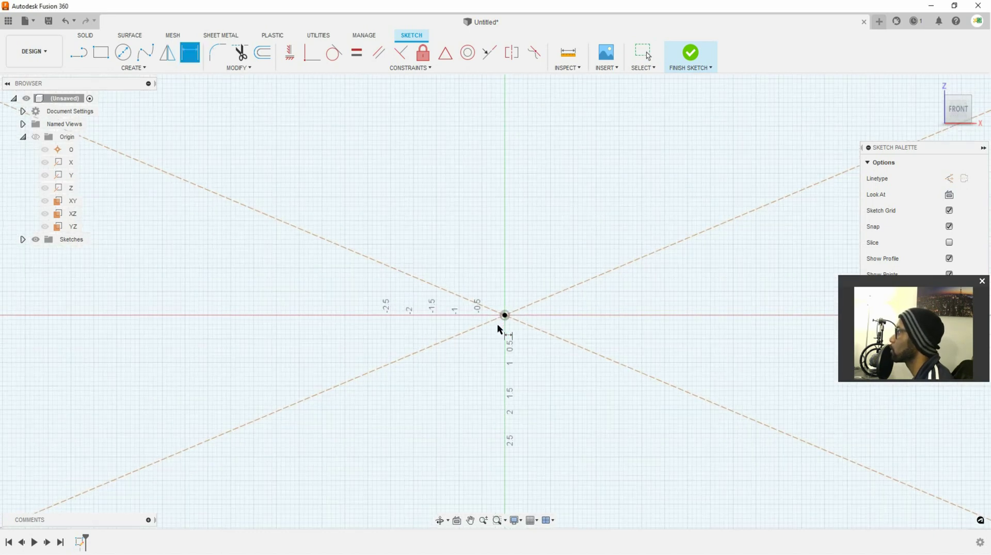
pyautogui.scroll(-2, 509, 333)
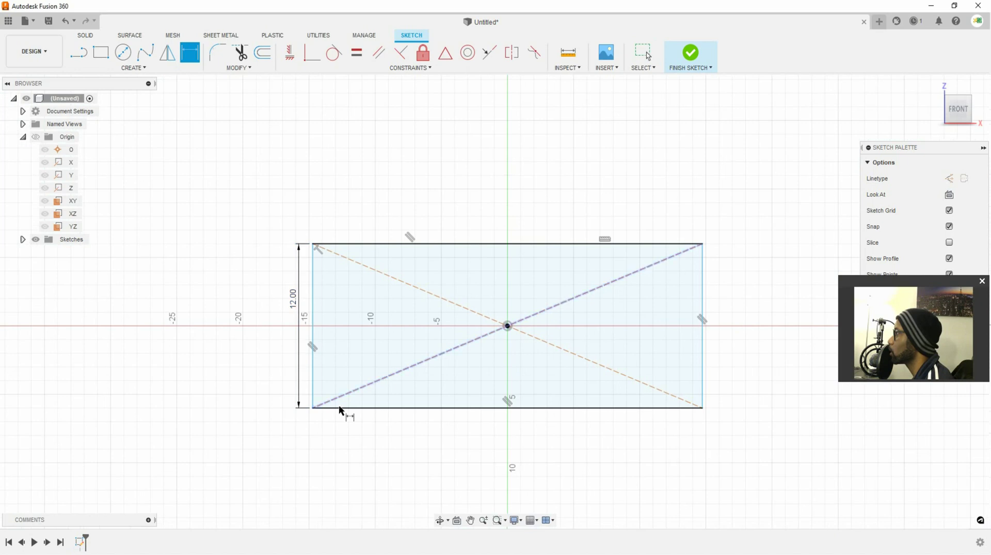
pyautogui.click(313, 383)
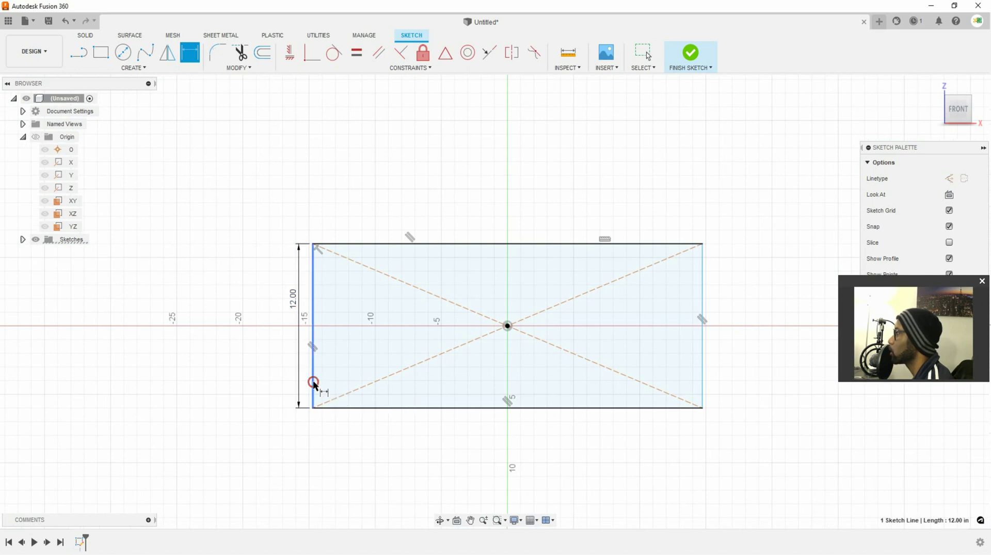
pyautogui.click(702, 380)
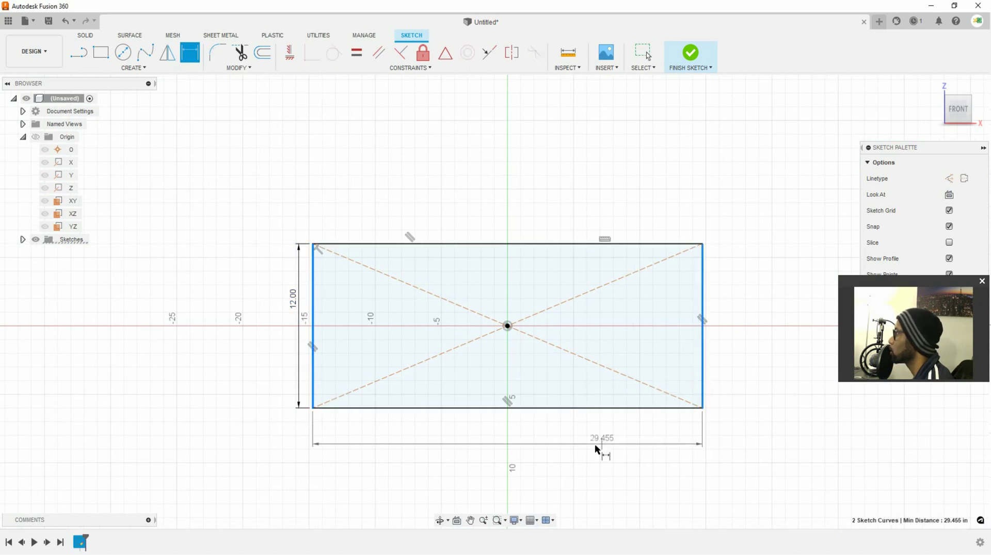
pyautogui.click(579, 449)
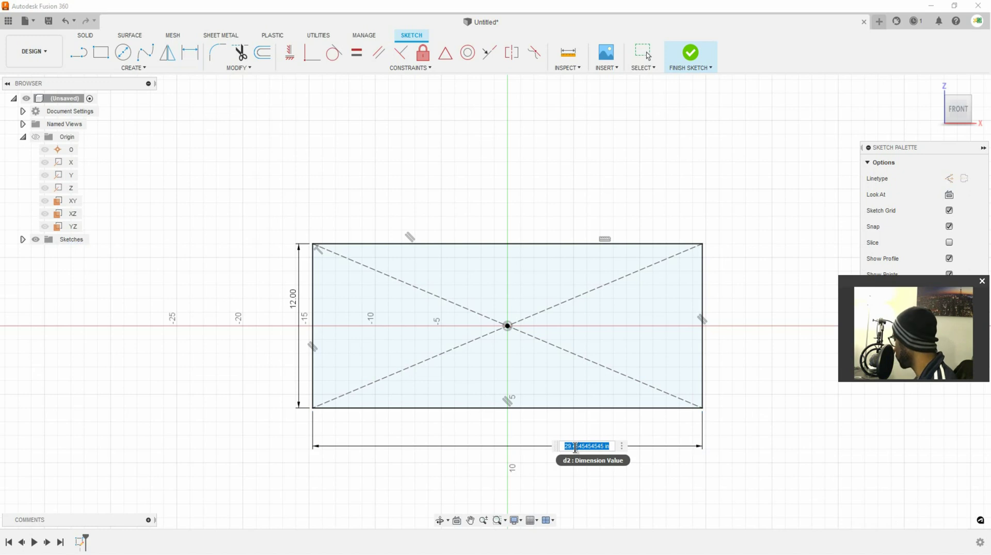
pyautogui.write('15')
pyautogui.press('Return')
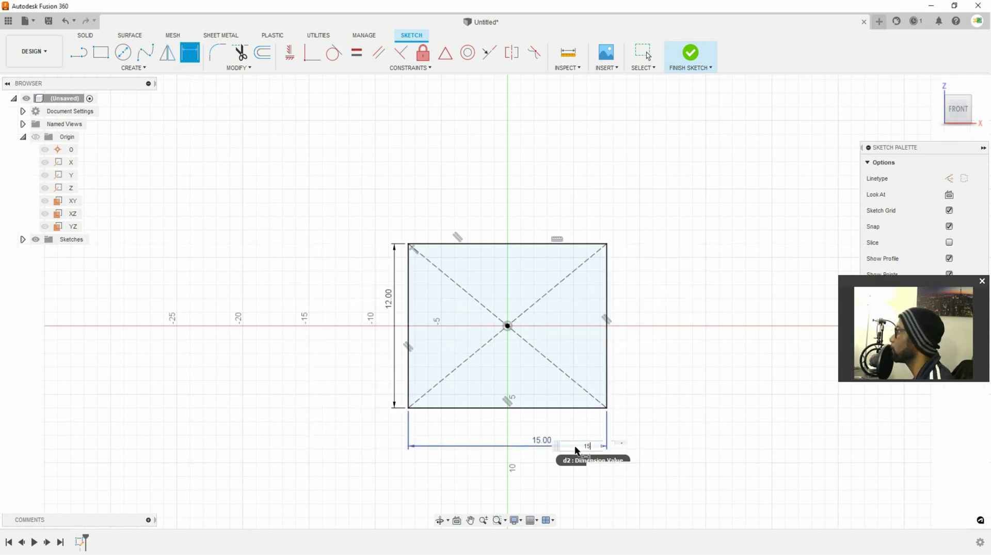
pyautogui.press('Escape')
pyautogui.scroll(2, 545, 324)
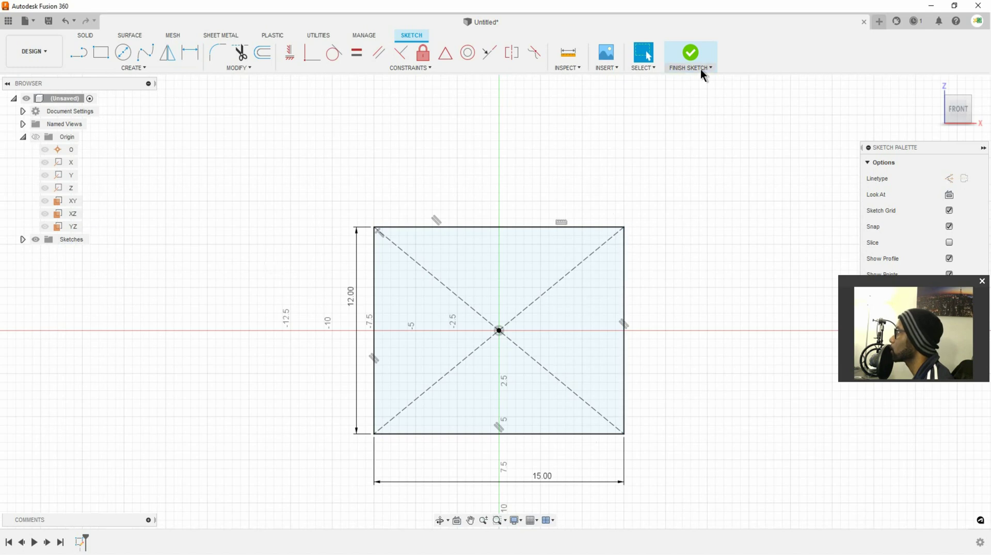
# Finish the sketch and extrude the rectangle 0.5 in into a solid panel.
pyautogui.click(692, 56)
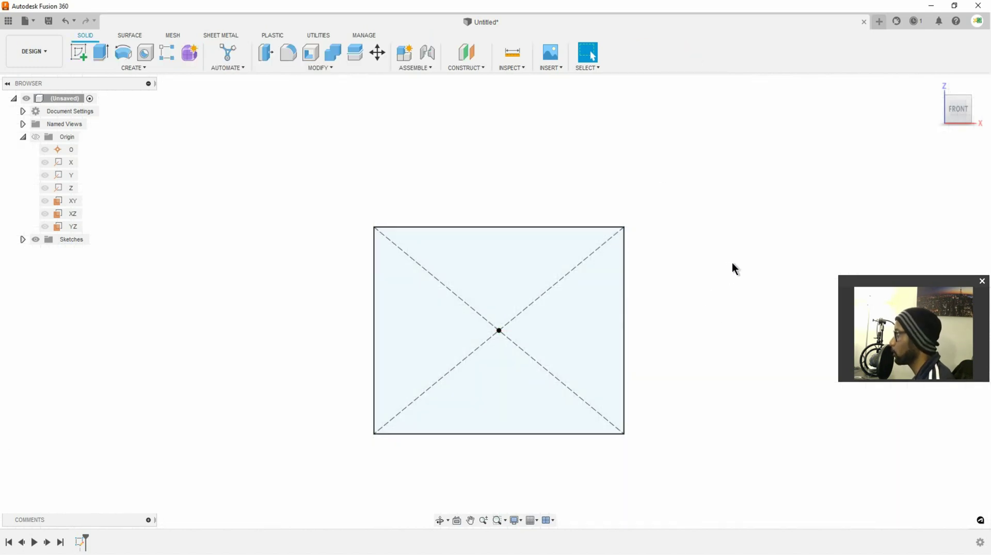
pyautogui.keyDown('shift'); pyautogui.moveTo(699, 307); pyautogui.dragTo(648, 323, button='middle'); pyautogui.keyUp('shift')
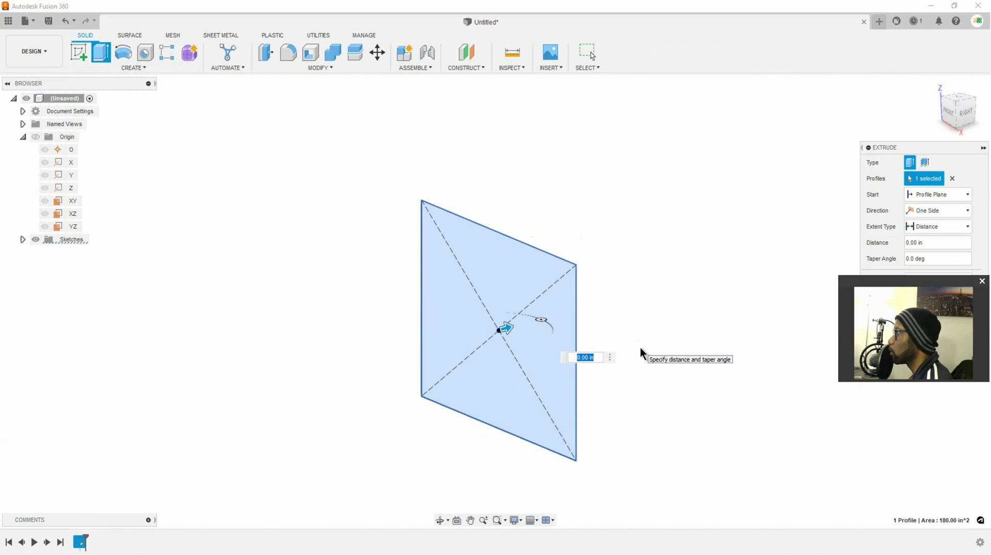
pyautogui.press('Escape')
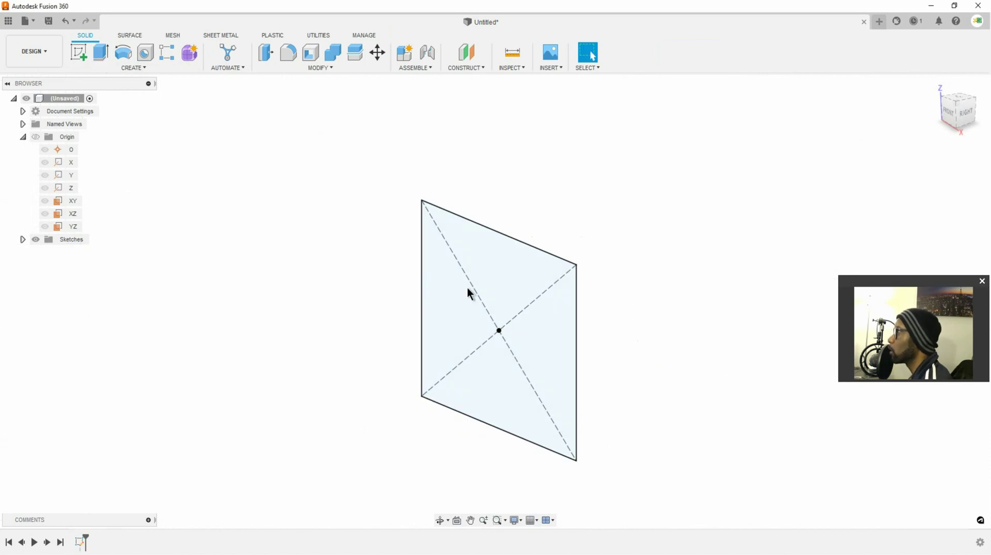
pyautogui.click(98, 52)
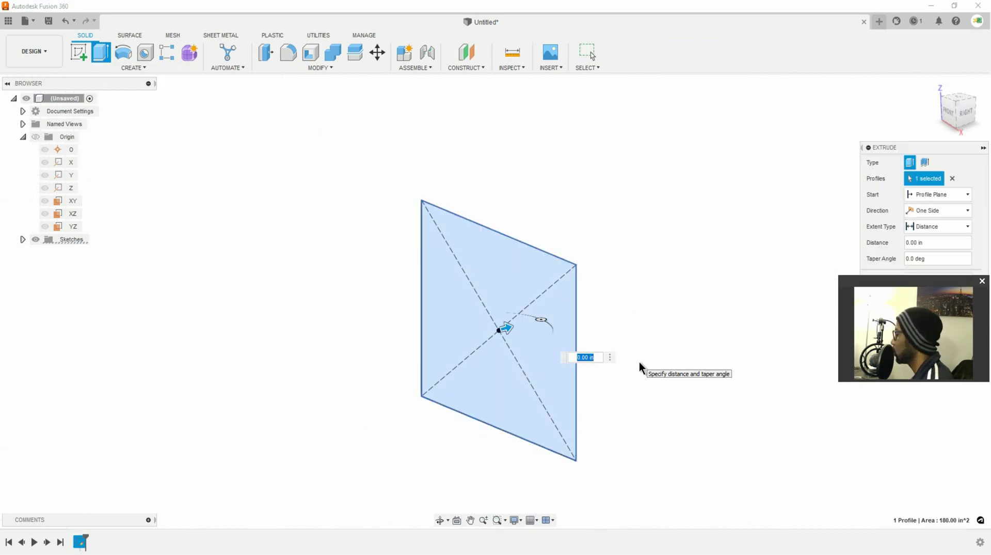
pyautogui.write('0.5')
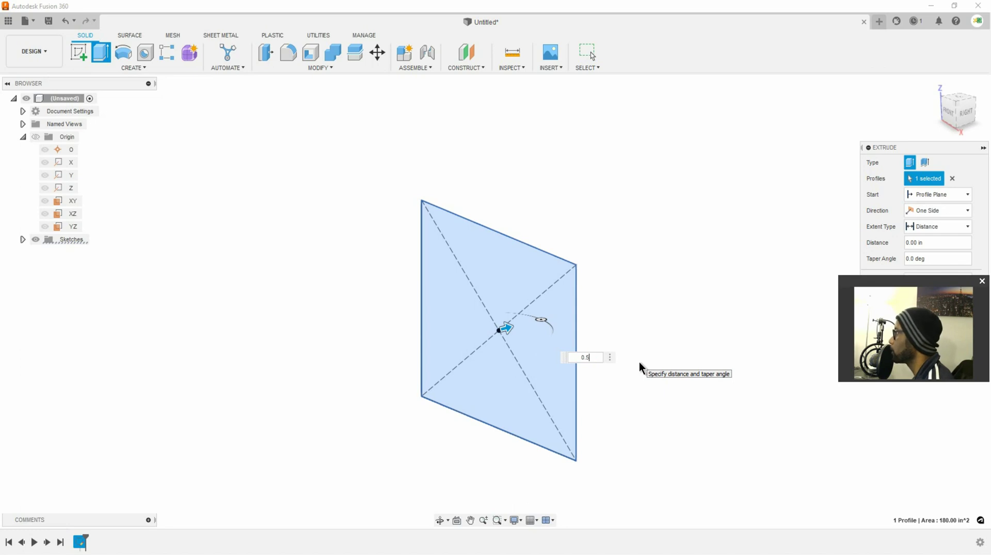
pyautogui.press('Return')
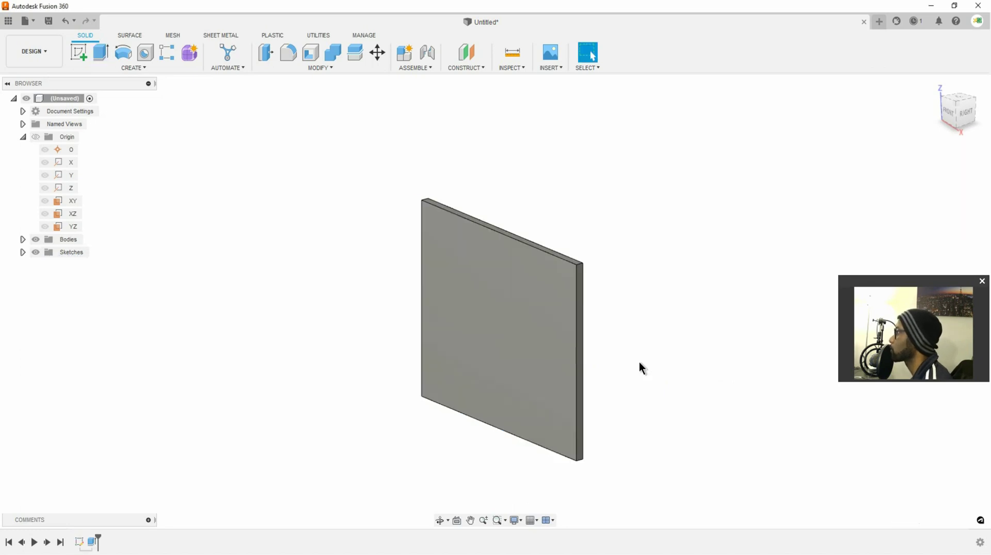
pyautogui.moveTo(662, 319)
pyautogui.keyDown('shift'); pyautogui.mouseDown(button='middle')
pyautogui.moveTo(666, 312)
pyautogui.moveTo(599, 329)
pyautogui.moveTo(692, 314)
pyautogui.moveTo(698, 284)
pyautogui.moveTo(664, 343)
pyautogui.moveTo(653, 326)
pyautogui.mouseUp(button='middle'); pyautogui.keyUp('shift')
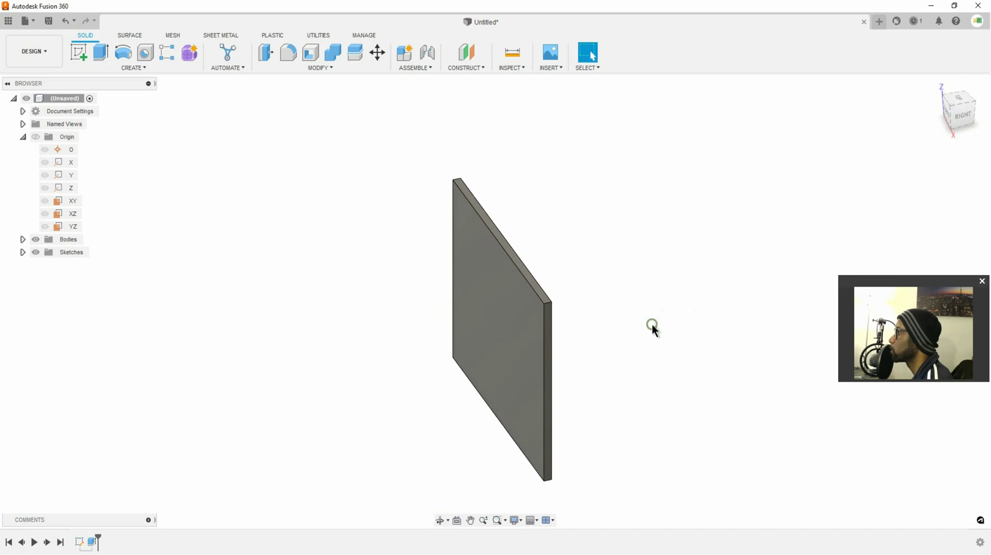
pyautogui.scroll(1, 649, 324)
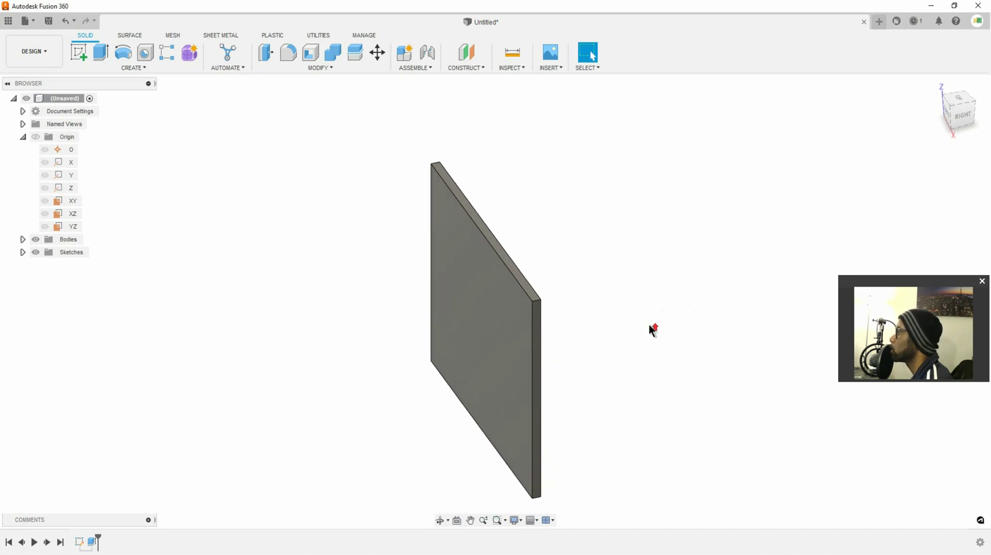
pyautogui.scroll(-3, 649, 324)
pyautogui.moveTo(649, 324)
pyautogui.keyDown('shift'); pyautogui.mouseDown(button='middle')
pyautogui.moveTo(618, 312)
pyautogui.moveTo(642, 308)
pyautogui.mouseUp(button='middle'); pyautogui.keyUp('shift')
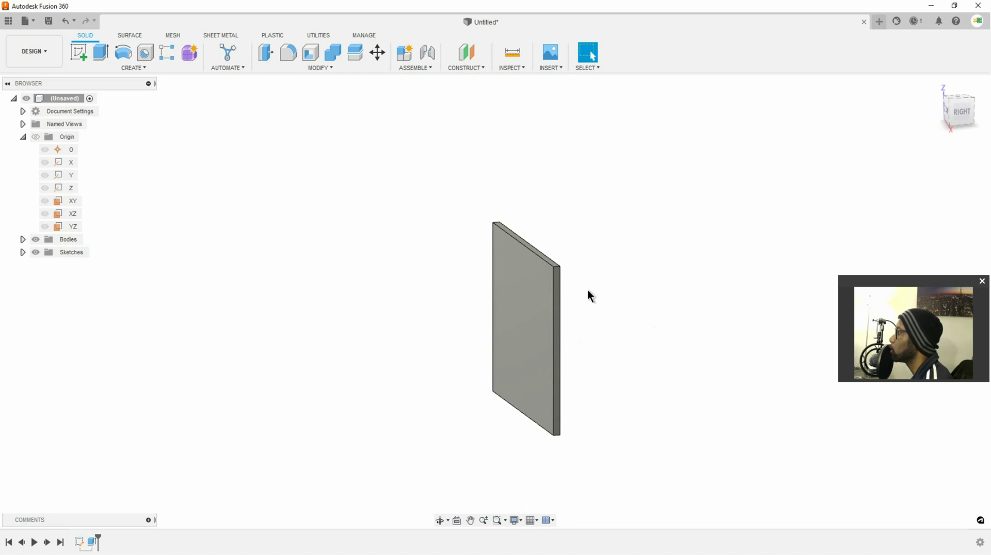
pyautogui.moveTo(486, 270); pyautogui.dragTo(406, 243, button='middle')
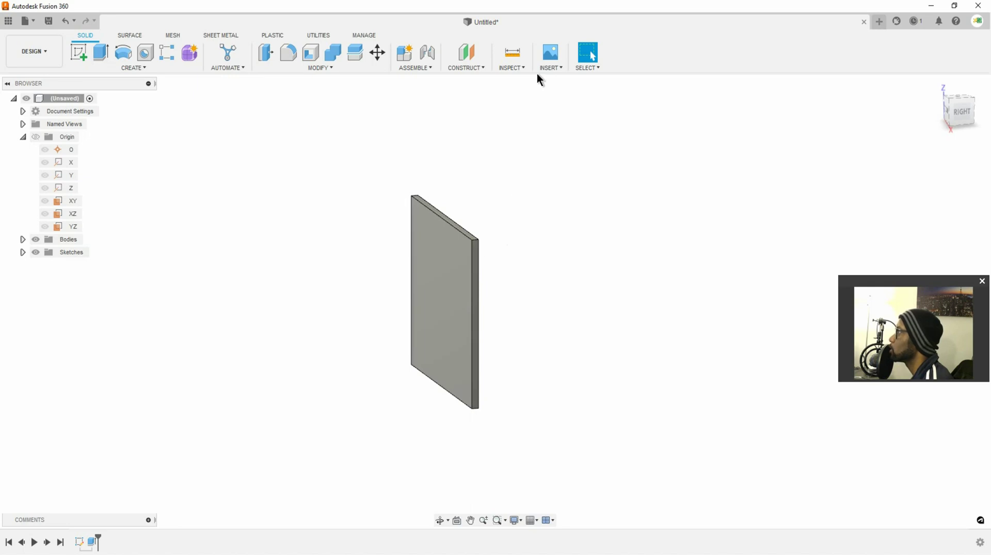
# Create an offset construction plane 12 in from the plate face.
pyautogui.click(451, 68)
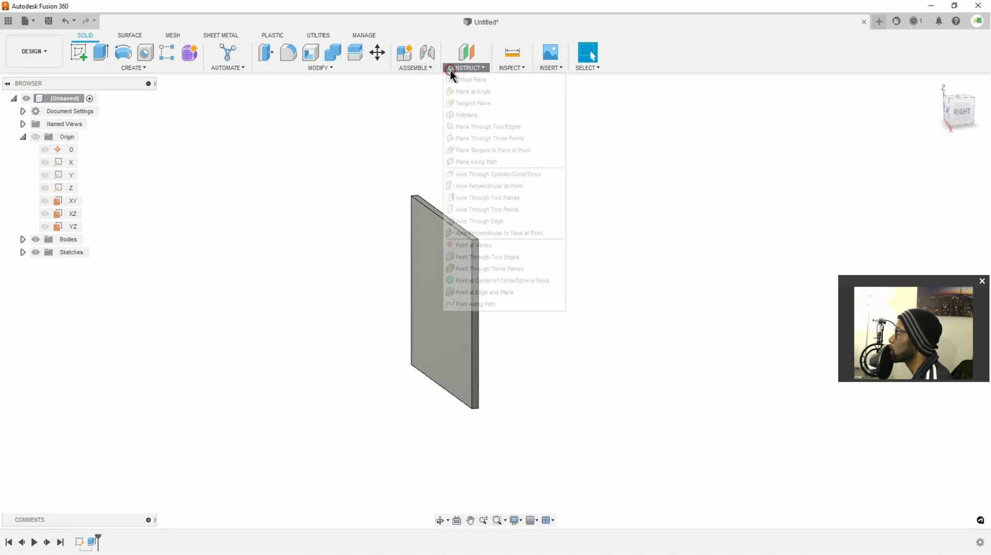
pyautogui.click(472, 80)
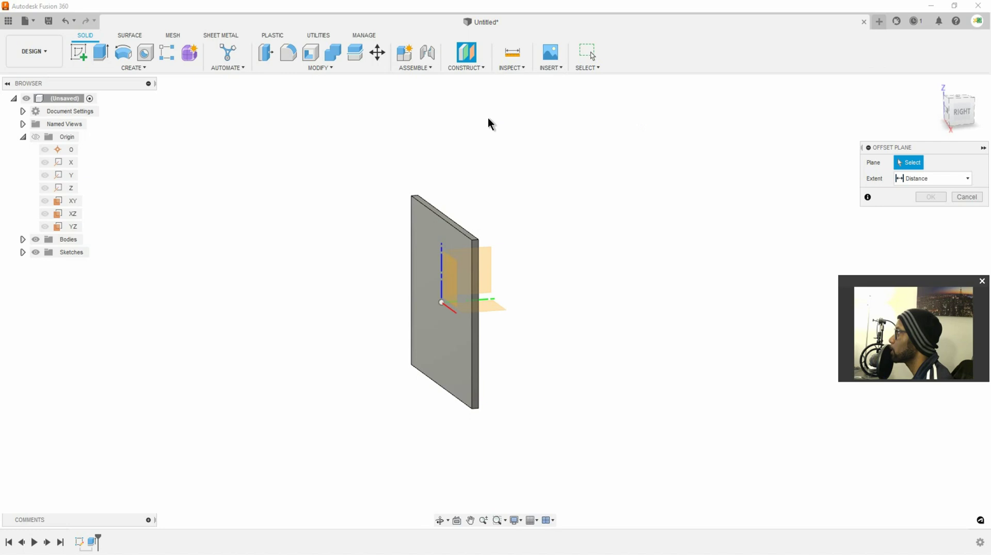
pyautogui.click(428, 243)
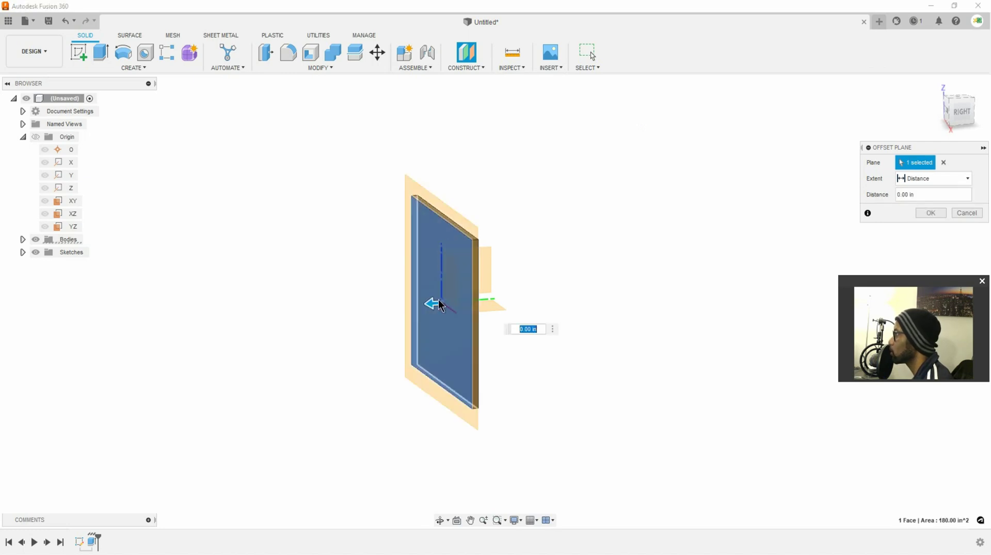
pyautogui.moveTo(431, 304); pyautogui.dragTo(555, 288)
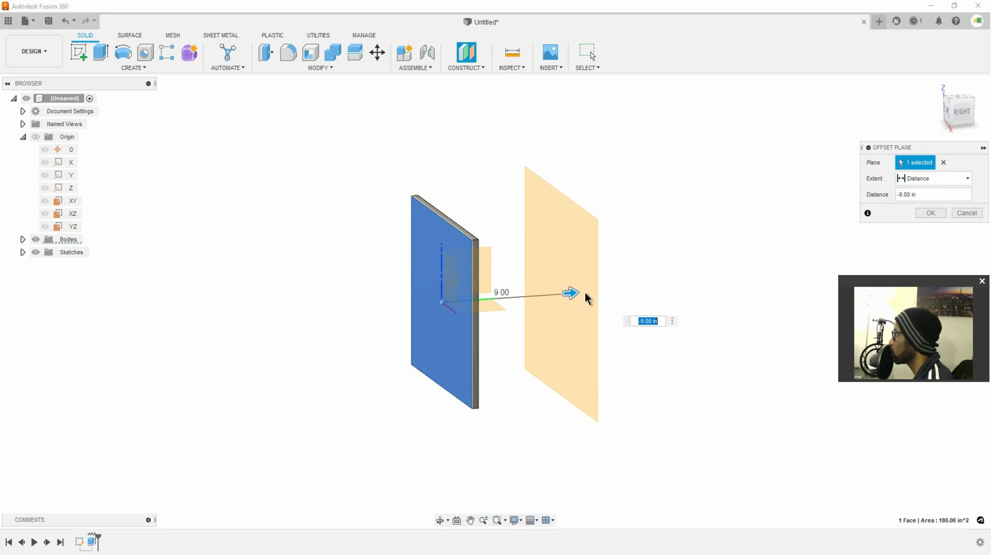
pyautogui.press('BackSpace')
pyautogui.write('12')
pyautogui.press('Return')
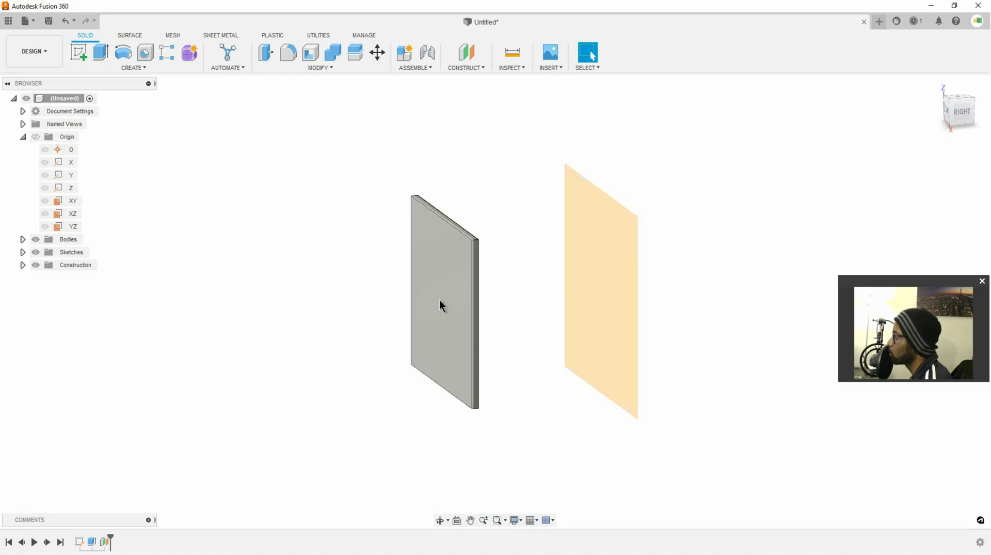
# Select the new construction plane Plane1.
pyautogui.click(443, 283)
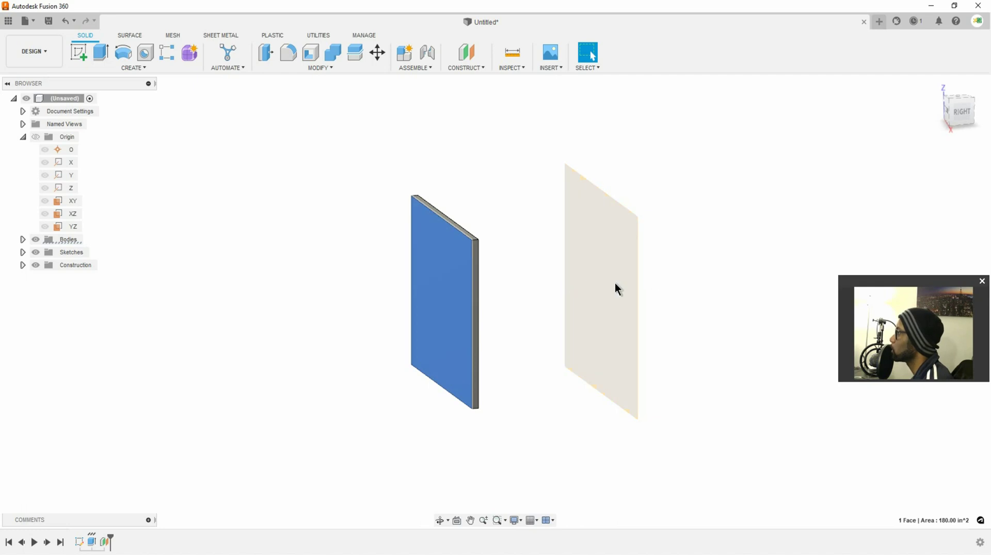
pyautogui.click(549, 248)
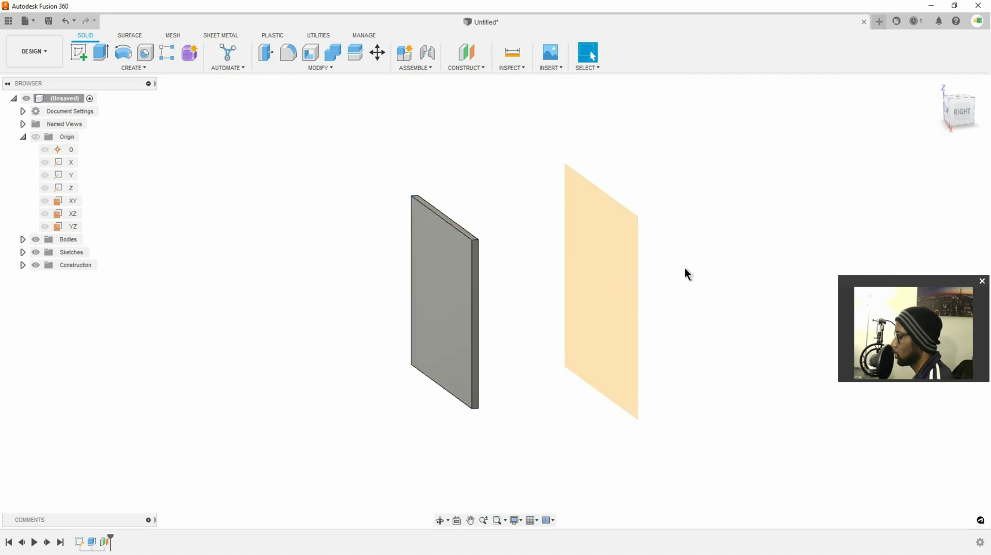
pyautogui.keyDown('shift'); pyautogui.moveTo(684, 274); pyautogui.dragTo(633, 293, button='middle'); pyautogui.keyUp('shift')
pyautogui.click(638, 260)
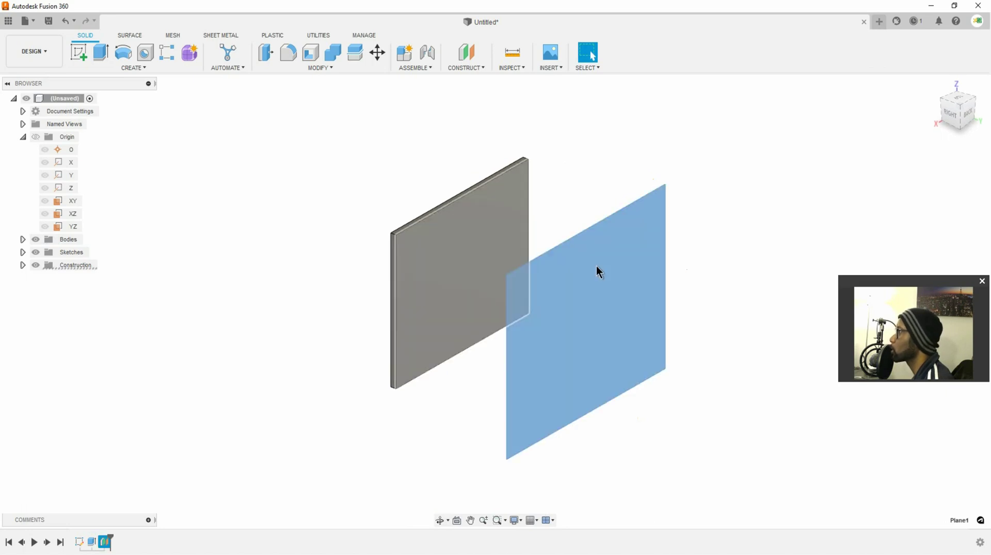
# Start a sketch on Plane1 and draw a rectangle inside the projected plate outline.
pyautogui.click(80, 52)
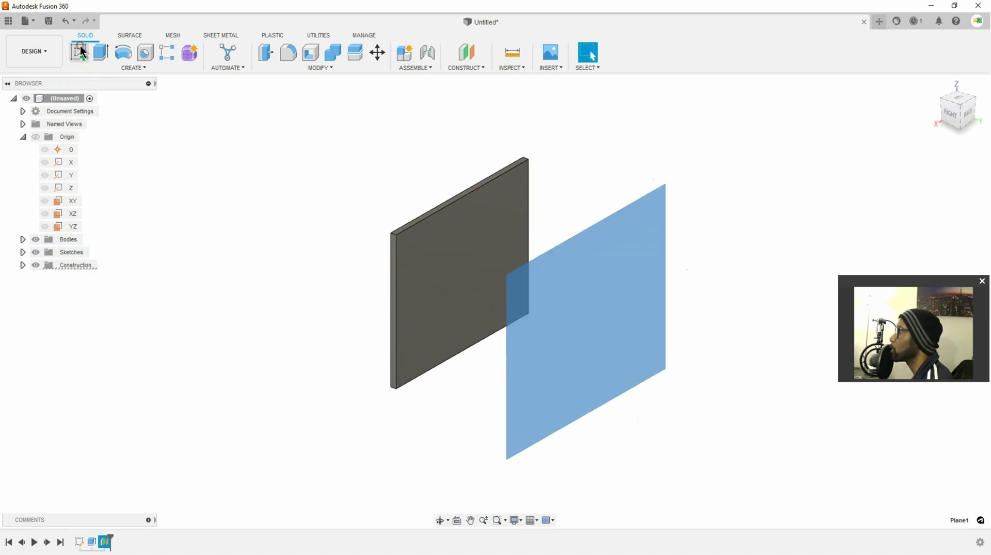
pyautogui.scroll(-1, 516, 333)
pyautogui.scroll(4, 516, 333)
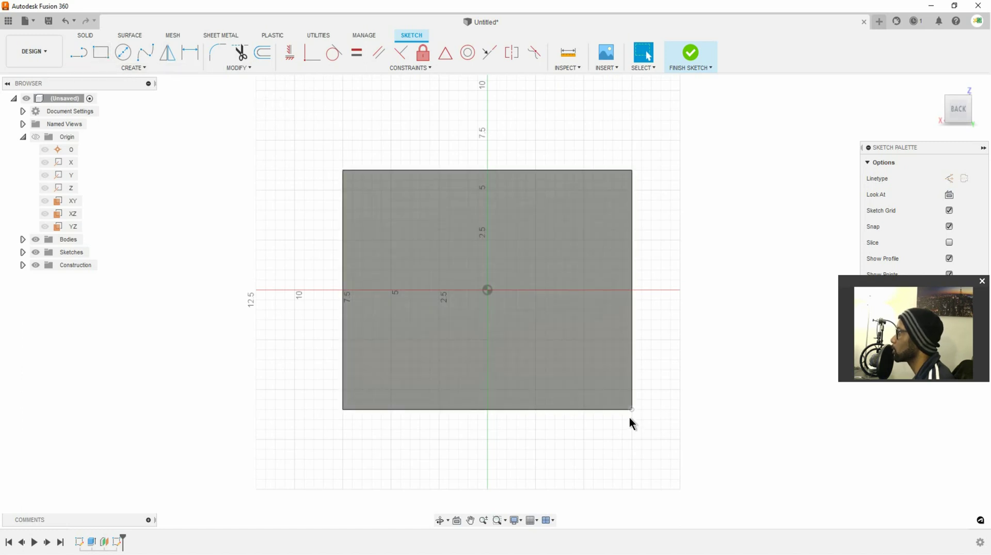
pyautogui.click(101, 53)
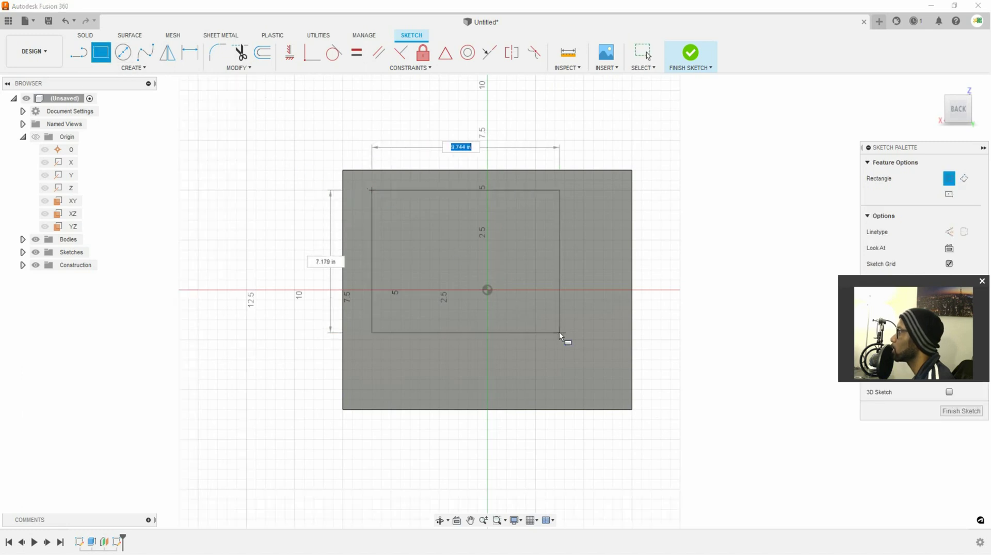
pyautogui.click(585, 369)
pyautogui.press('Escape')
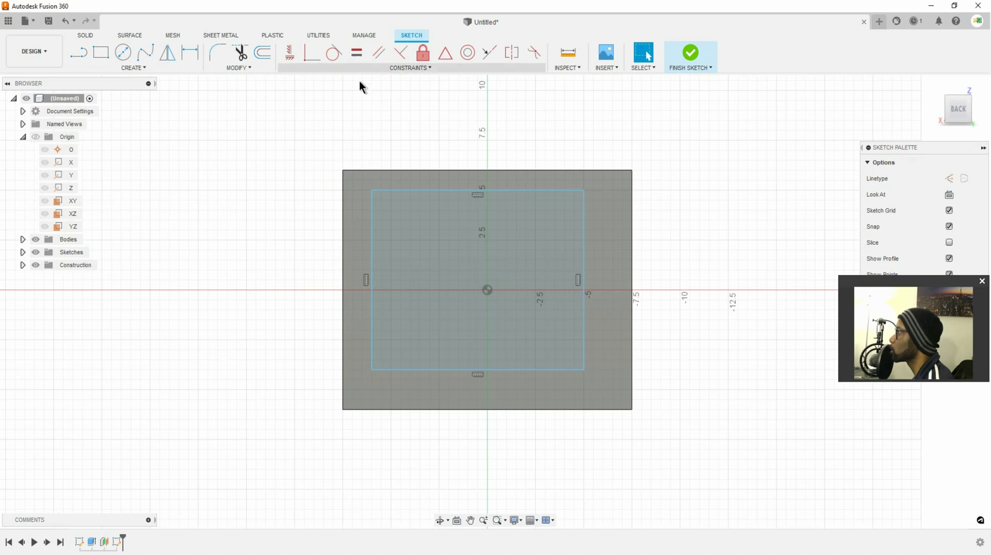
# Make the rectangle's top-left corner coincident with the plate outline's top-left corner.
pyautogui.click(309, 57)
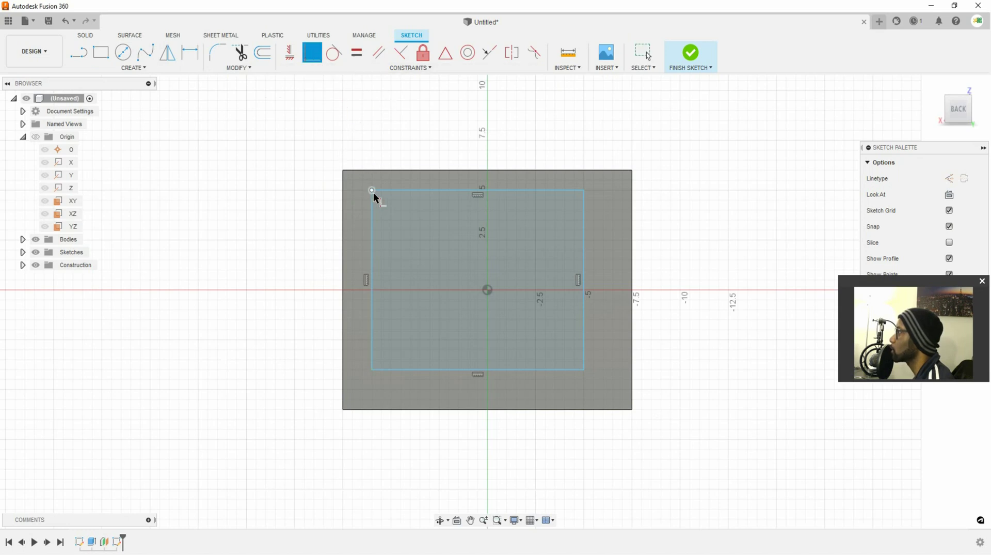
pyautogui.press('Escape')
pyautogui.click(343, 171)
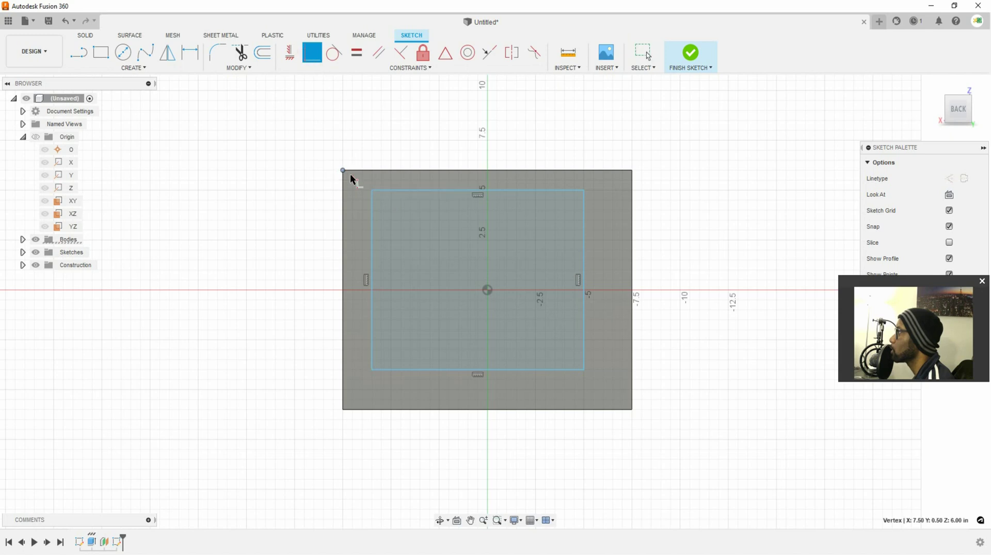
pyautogui.click(372, 191)
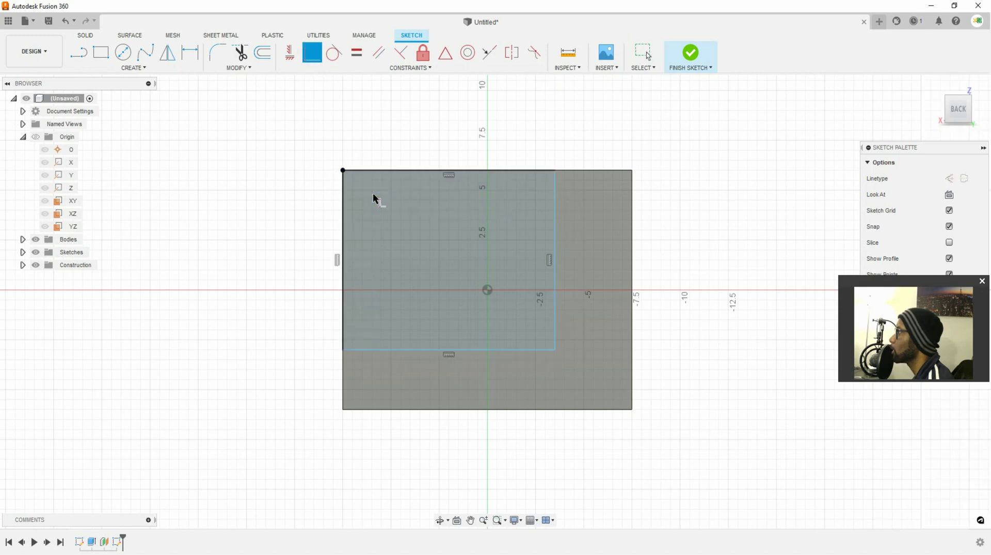
pyautogui.press('Escape')
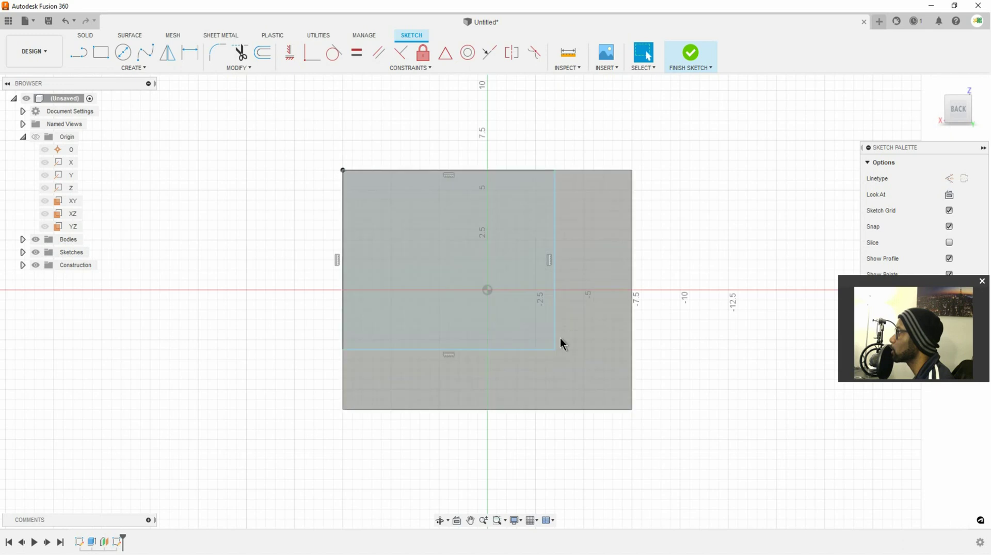
pyautogui.moveTo(555, 349); pyautogui.dragTo(526, 361)
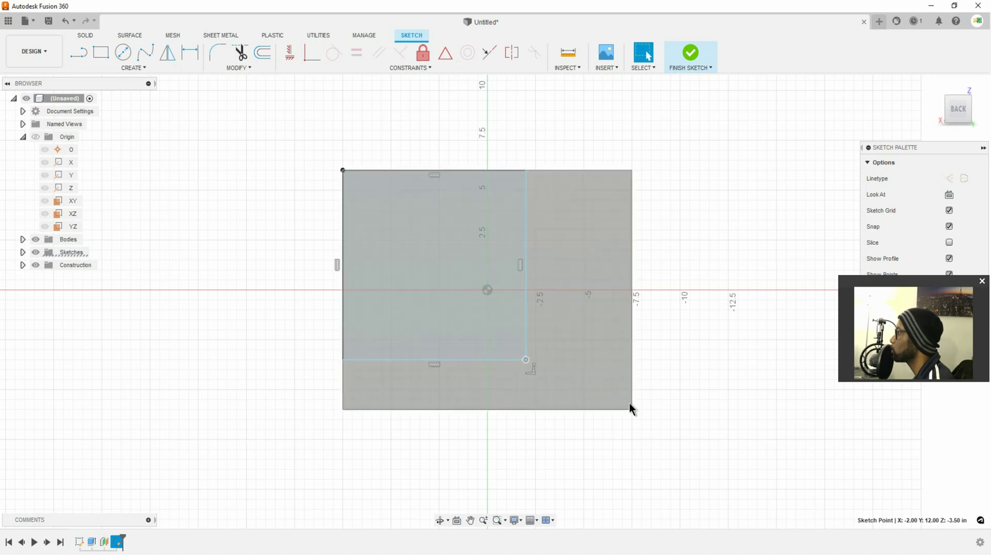
pyautogui.click(633, 425)
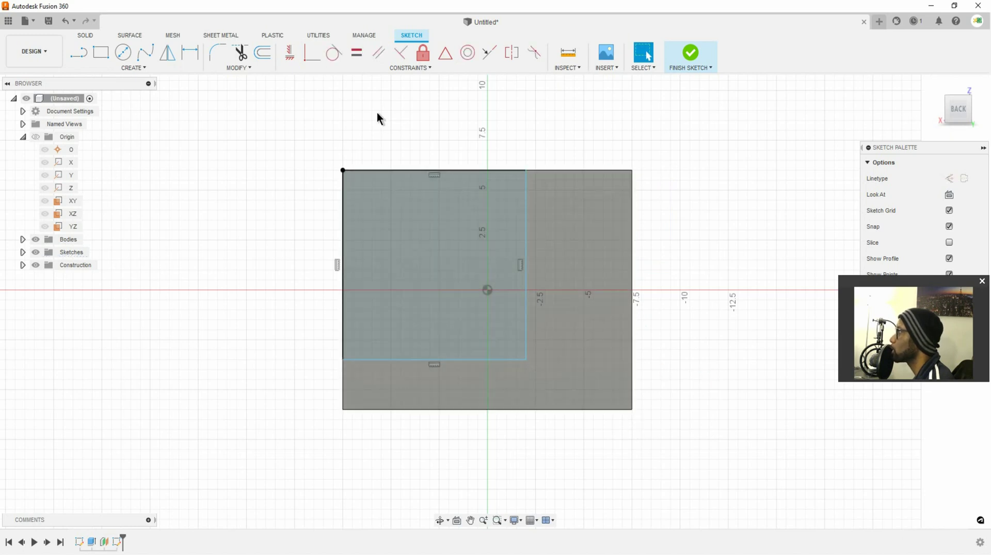
# Make the rectangle's bottom-right corner coincident with the plate outline's bottom-right corner.
pyautogui.click(306, 54)
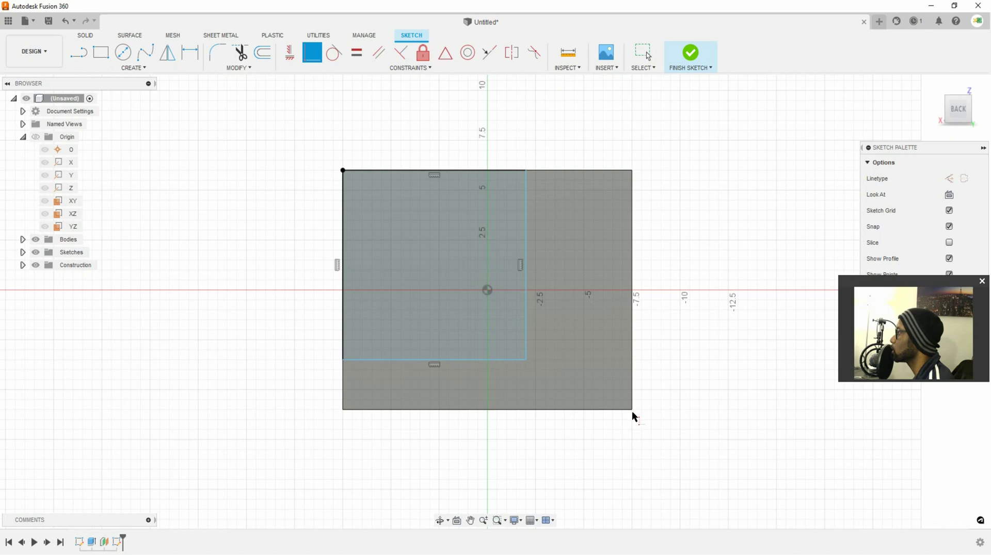
pyautogui.scroll(-1, 632, 411)
pyautogui.scroll(5, 632, 411)
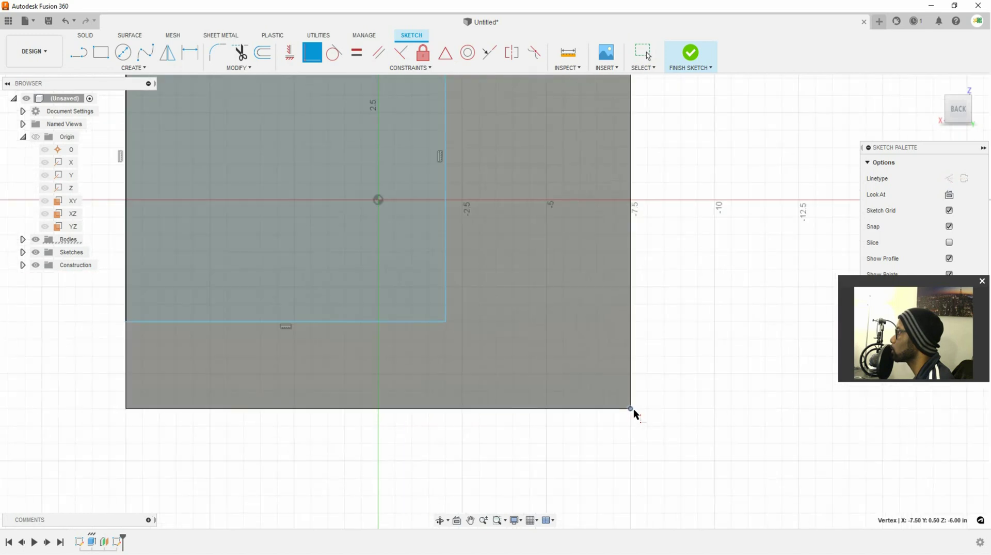
pyautogui.click(631, 408)
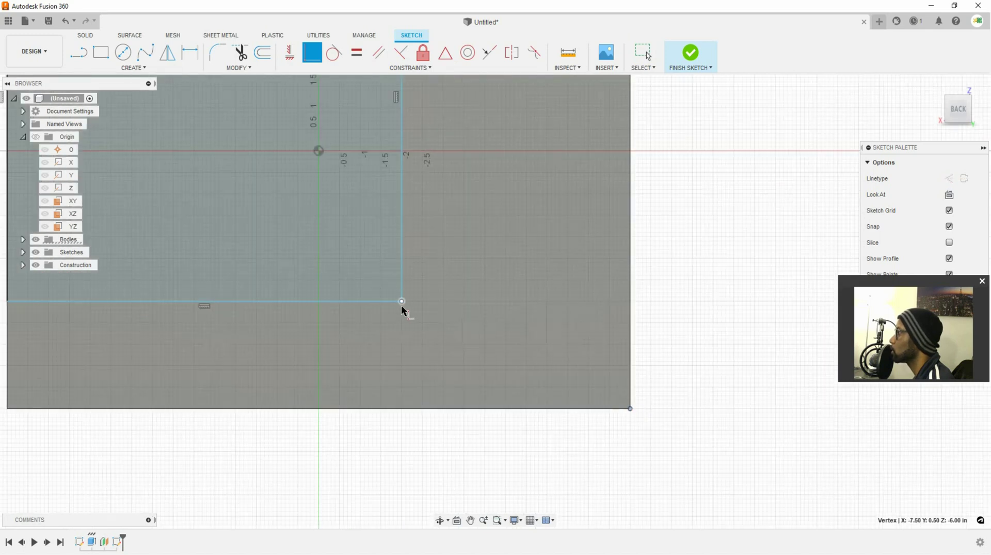
pyautogui.click(401, 301)
pyautogui.scroll(2, 458, 317)
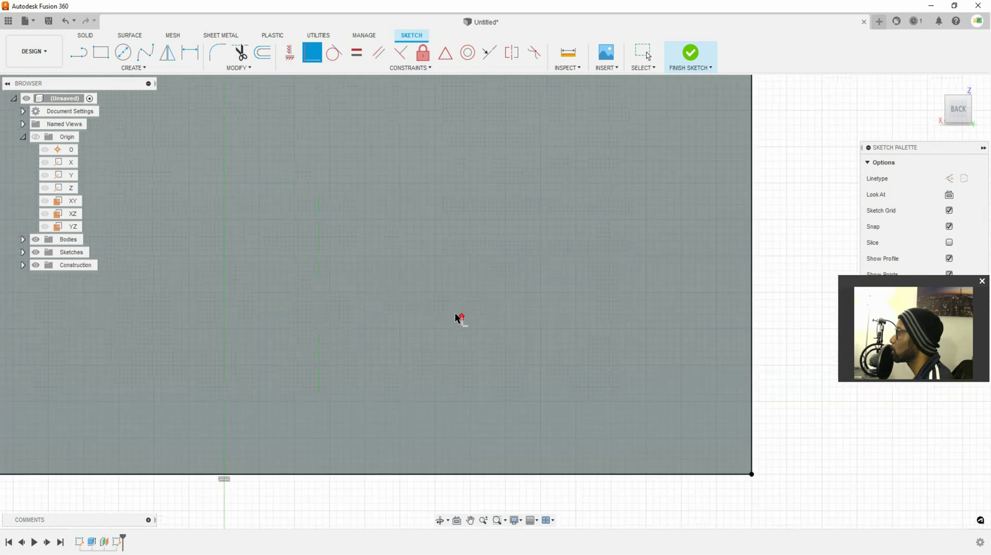
pyautogui.scroll(-4, 460, 319)
pyautogui.scroll(-3, 456, 318)
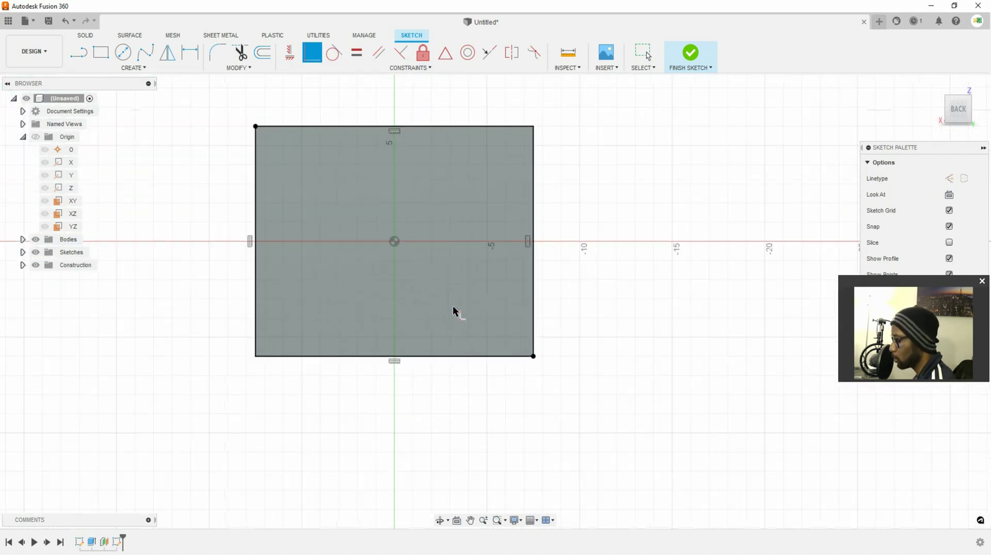
pyautogui.moveTo(418, 284); pyautogui.dragTo(514, 347, button='middle')
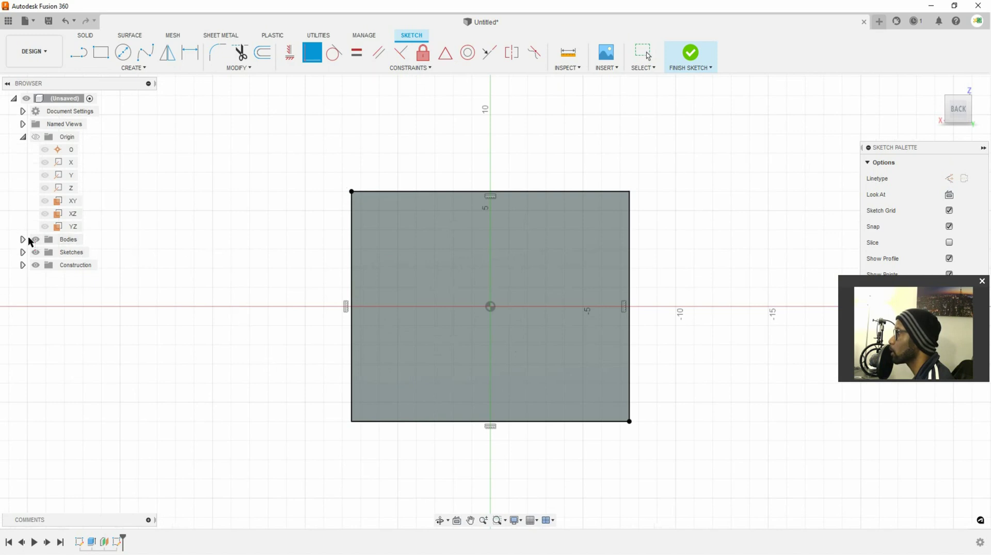
# Toggle Body1's visibility to check the sketch, then finish the Plane1 sketch.
pyautogui.click(23, 239)
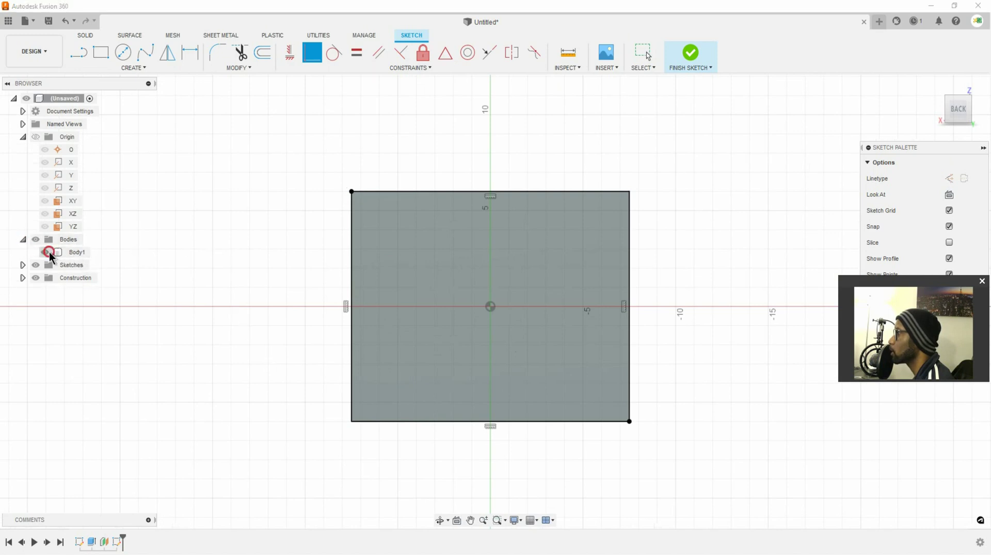
pyautogui.click(45, 252)
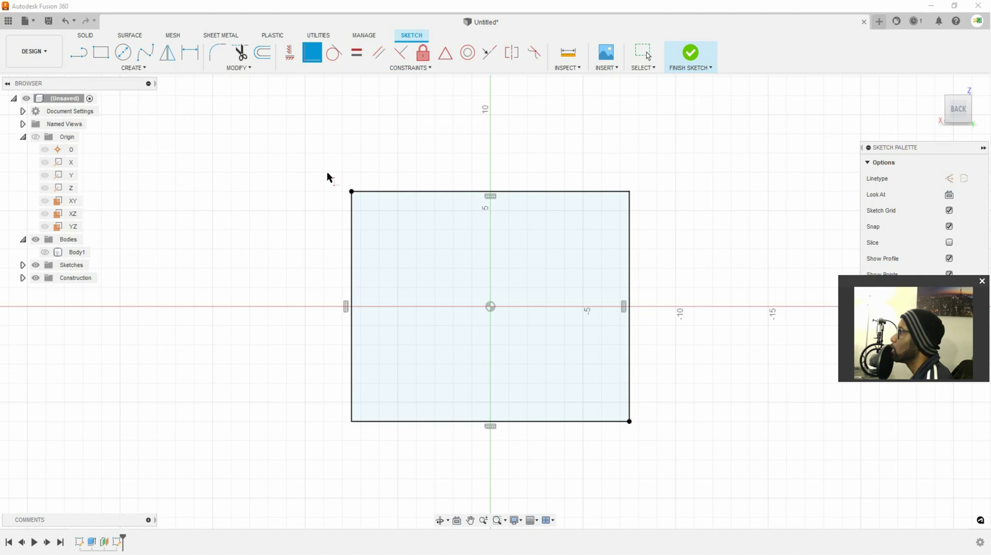
pyautogui.click(45, 252)
pyautogui.keyDown('shift'); pyautogui.moveTo(449, 228); pyautogui.dragTo(445, 290, button='middle'); pyautogui.keyUp('shift')
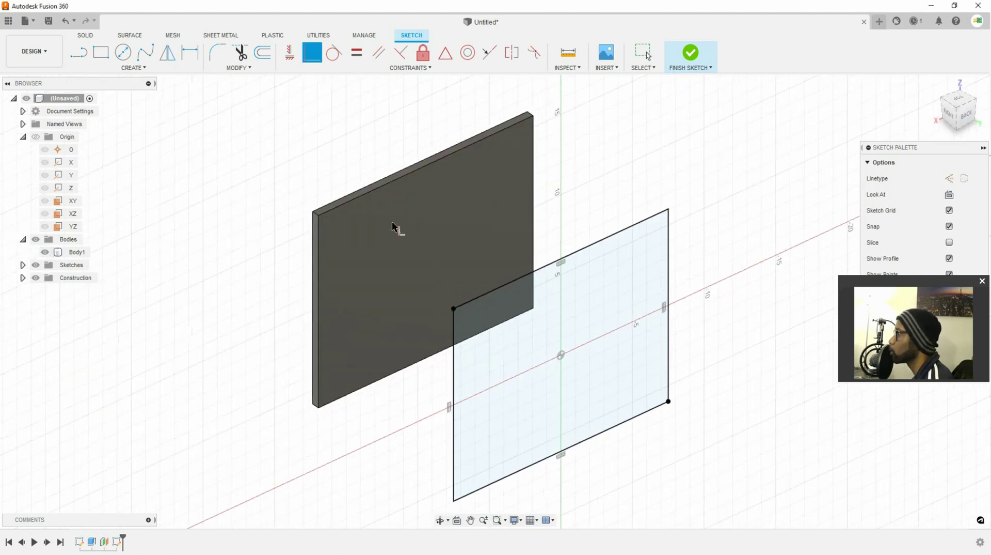
pyautogui.click(45, 251)
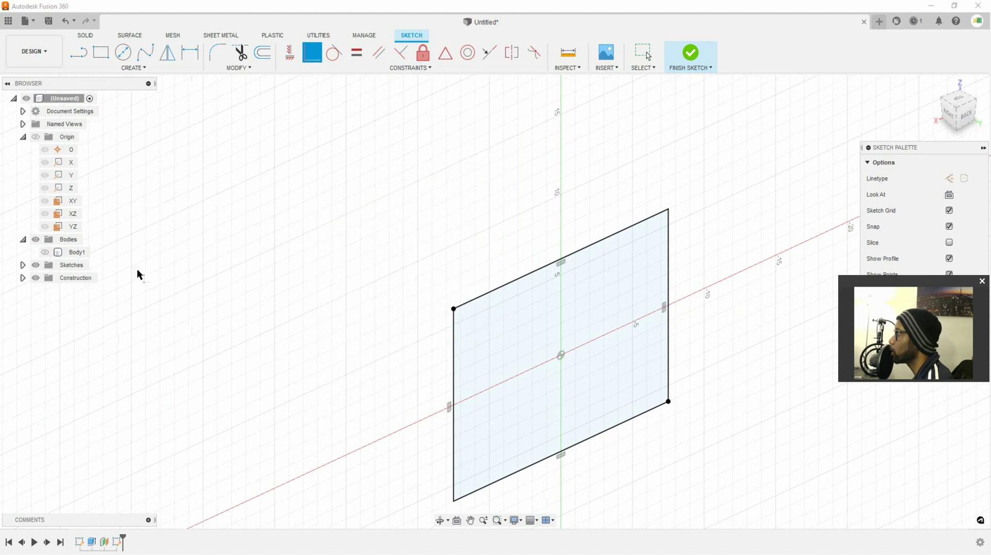
pyautogui.click(45, 252)
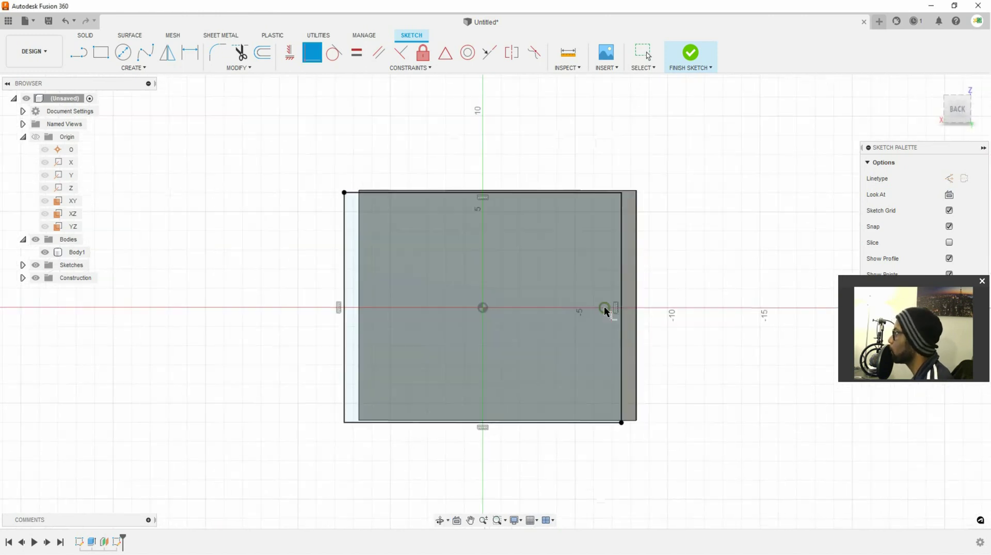
pyautogui.click(690, 60)
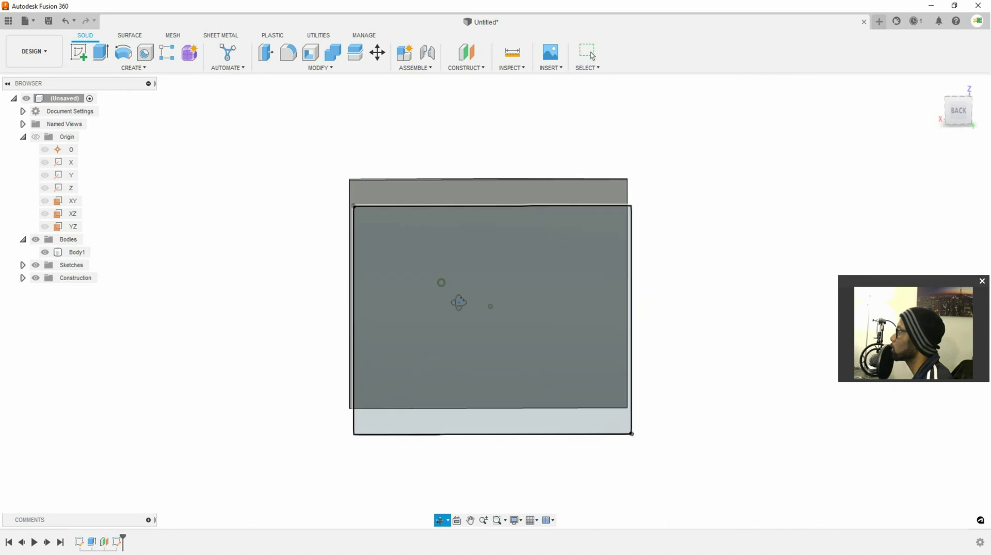
# Measure the distance between the panel face and the Plane1 sketch profile.
pyautogui.keyDown('shift'); pyautogui.moveTo(500, 309); pyautogui.dragTo(547, 303, button='middle'); pyautogui.keyUp('shift')
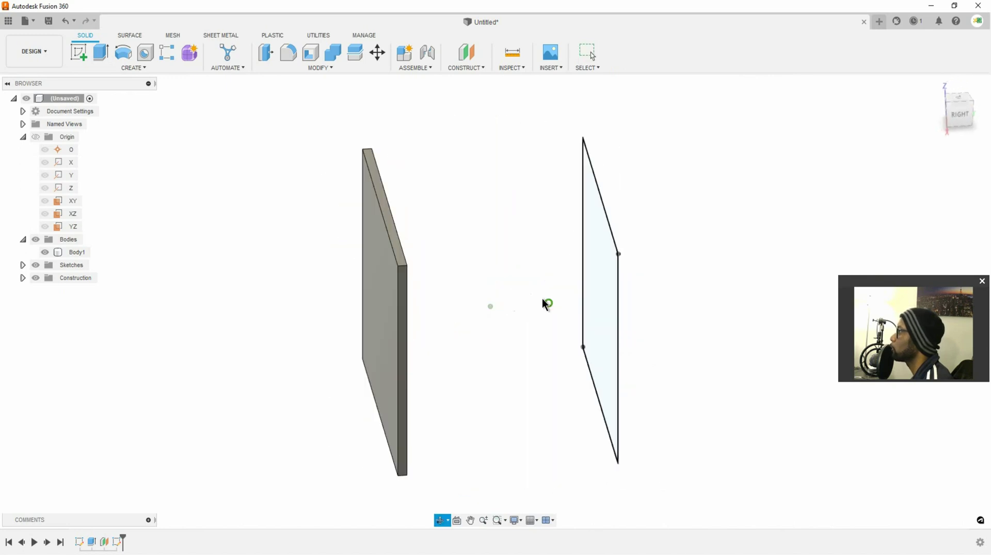
pyautogui.click(501, 67)
pyautogui.click(517, 91)
pyautogui.click(373, 297)
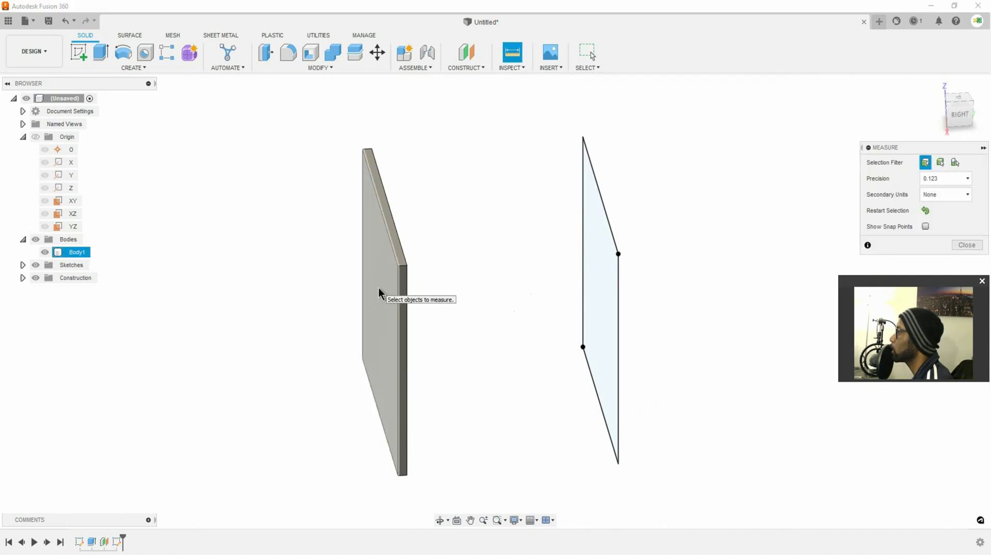
pyautogui.click(380, 292)
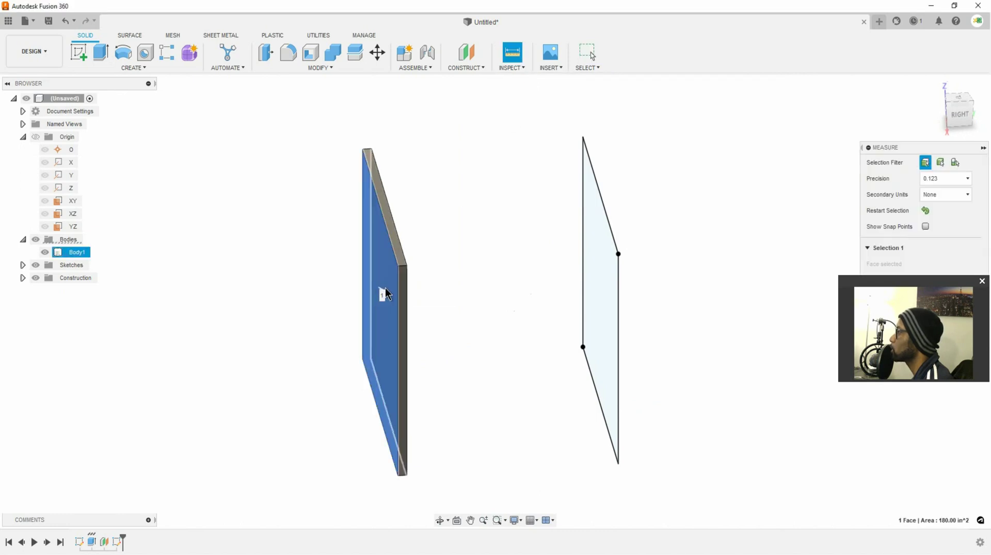
pyautogui.click(596, 294)
pyautogui.press('Escape')
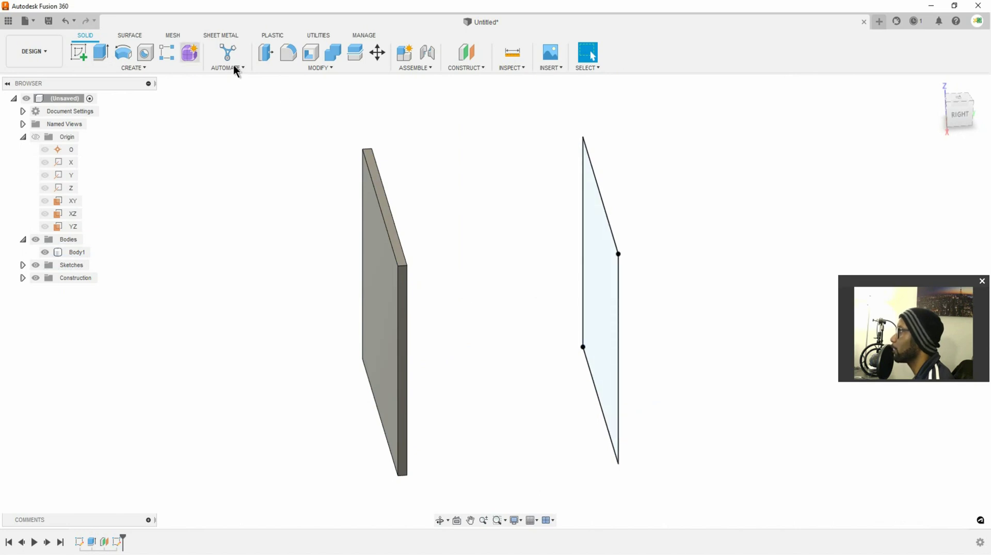
# Extrude the Plane1 profile 0.5 in to form the second panel.
pyautogui.click(101, 52)
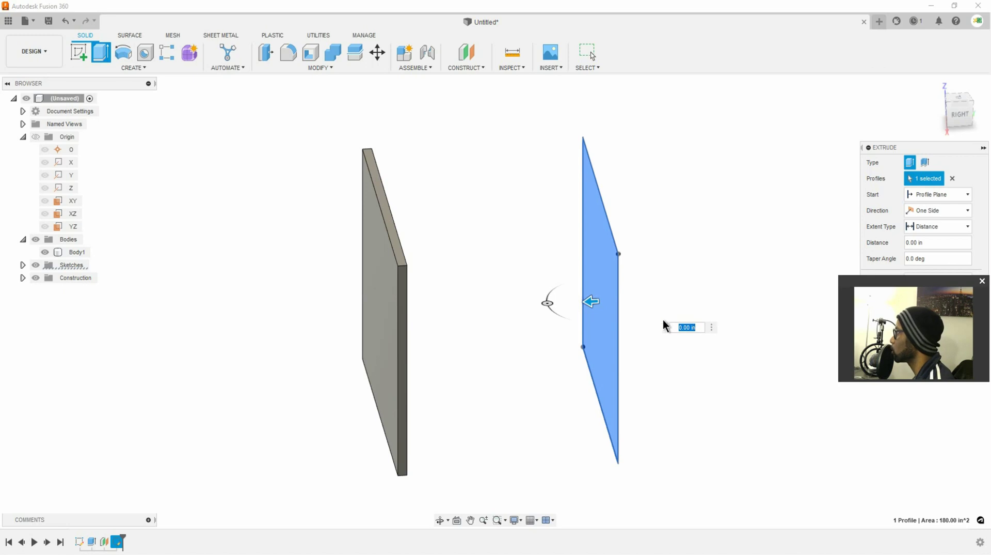
pyautogui.write('.5')
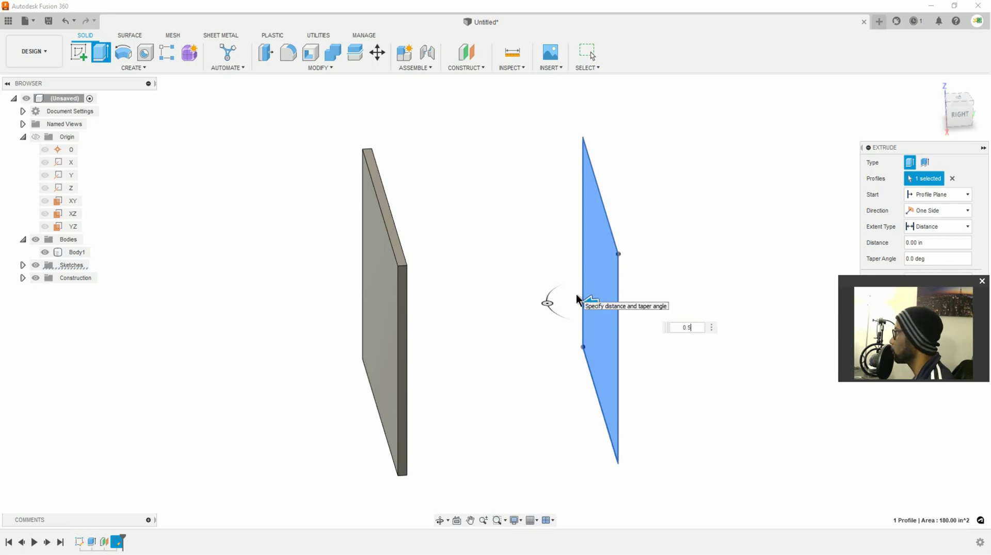
pyautogui.press('Return')
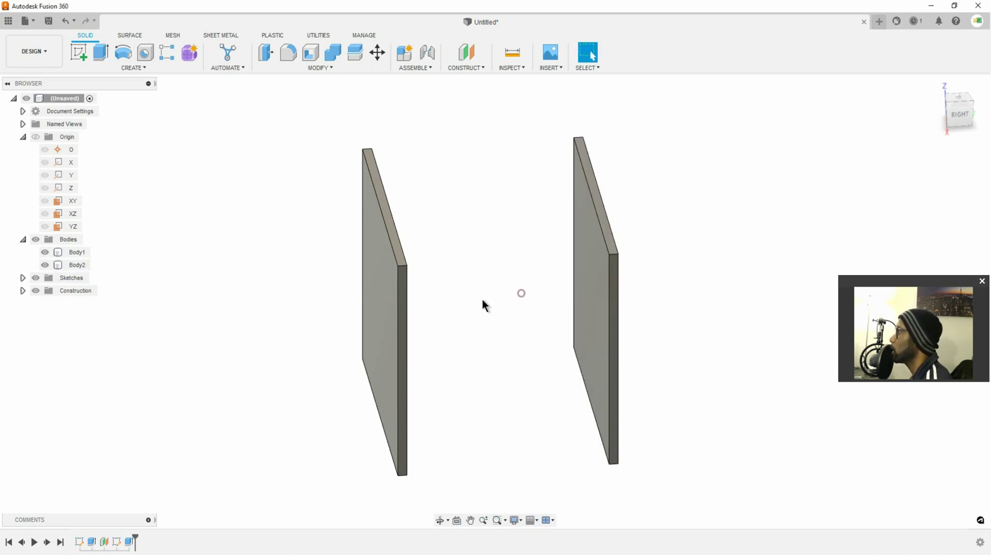
pyautogui.click(522, 65)
pyautogui.click(525, 76)
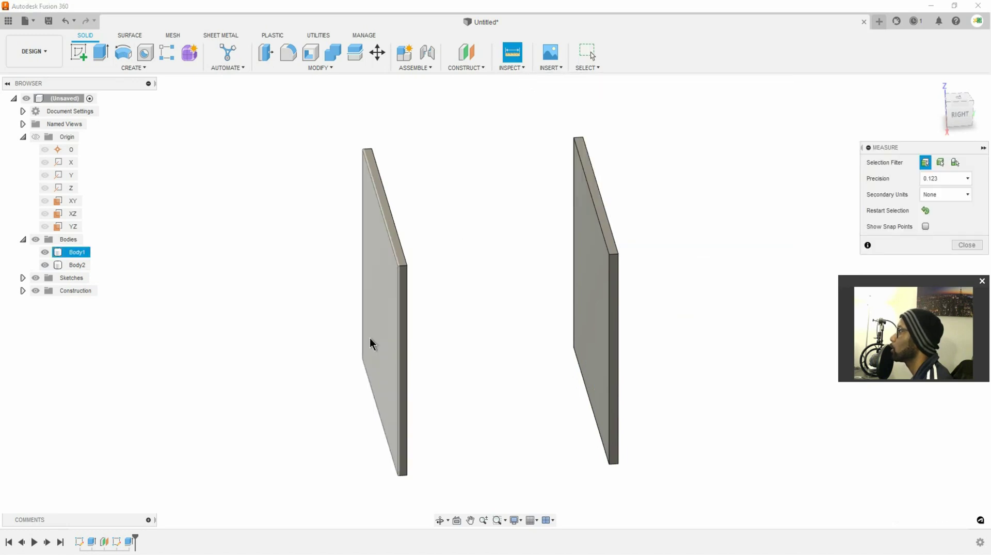
pyautogui.click(381, 318)
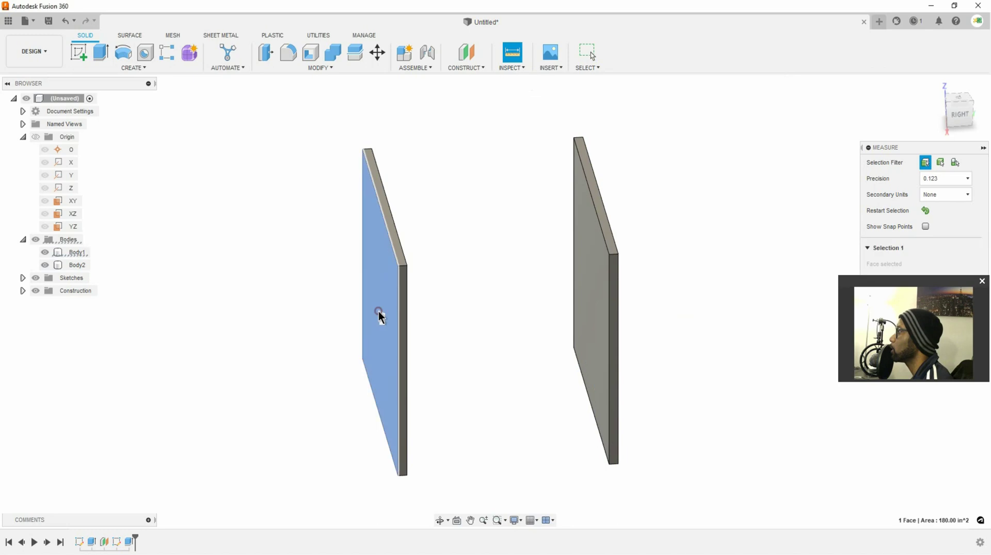
pyautogui.keyDown('shift'); pyautogui.moveTo(491, 312); pyautogui.dragTo(578, 319, button='middle'); pyautogui.keyUp('shift')
pyautogui.click(590, 319)
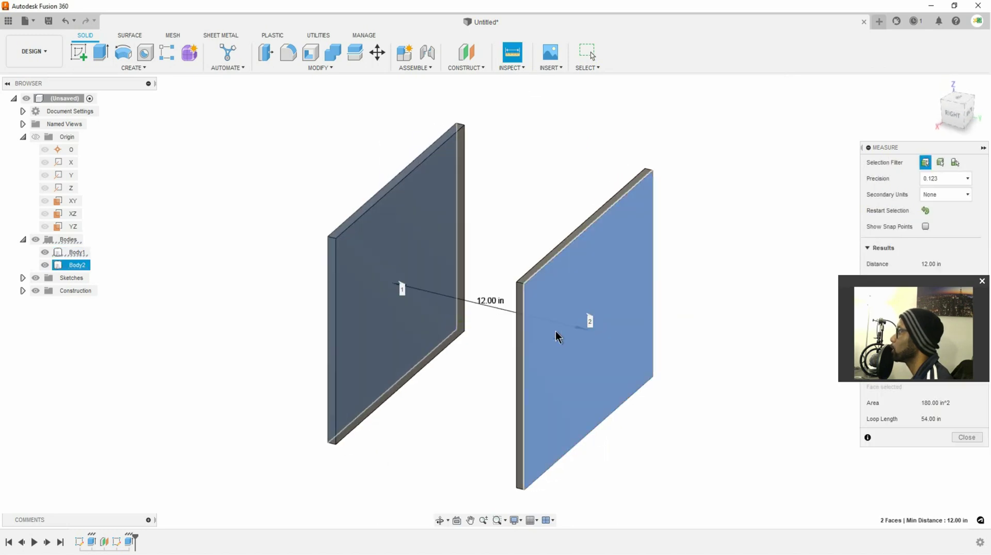
pyautogui.press('Escape')
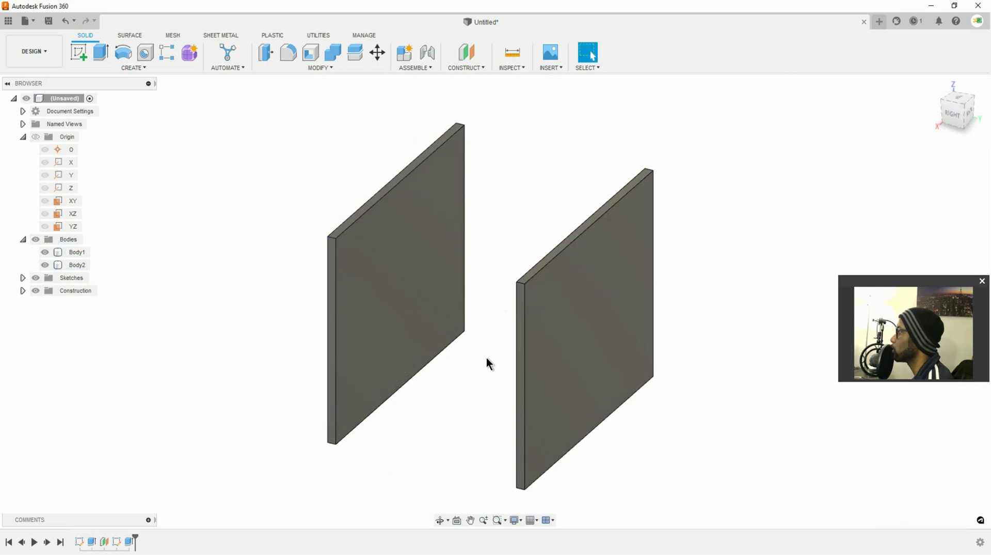
pyautogui.keyDown('shift'); pyautogui.moveTo(480, 382); pyautogui.dragTo(501, 362, button='middle'); pyautogui.keyUp('shift')
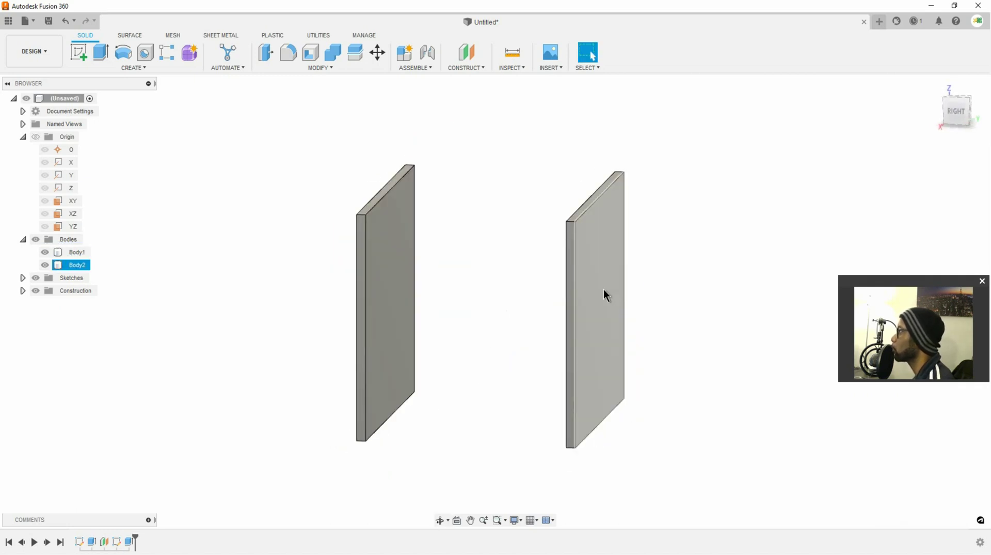
pyautogui.keyDown('shift'); pyautogui.moveTo(603, 289); pyautogui.dragTo(571, 305, button='middle'); pyautogui.keyUp('shift')
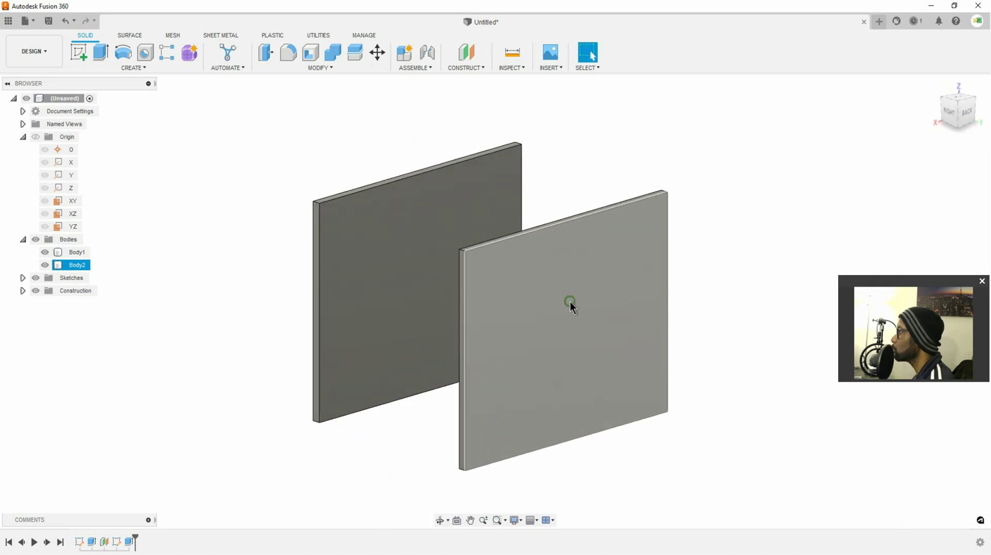
pyautogui.scroll(2, 473, 251)
pyautogui.click(487, 244)
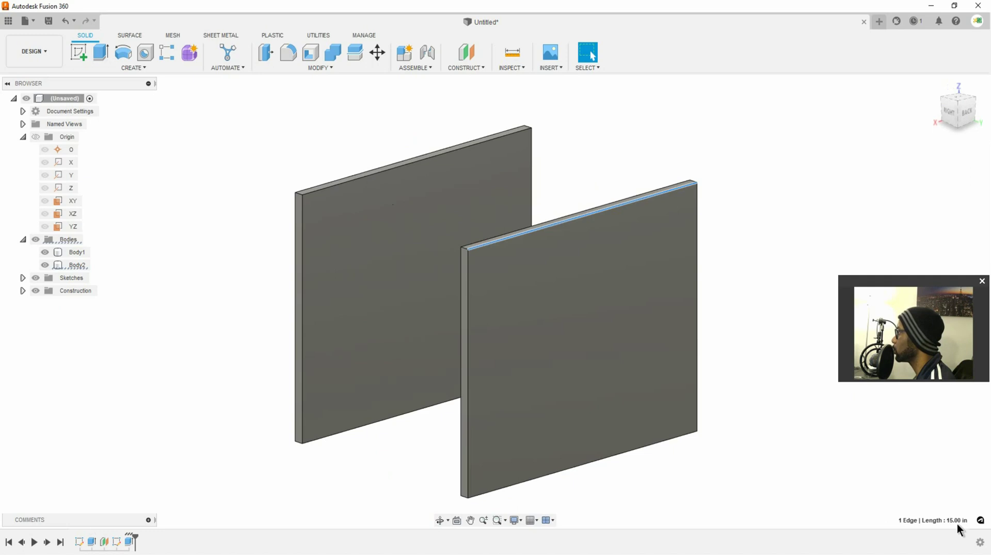
pyautogui.click(958, 522)
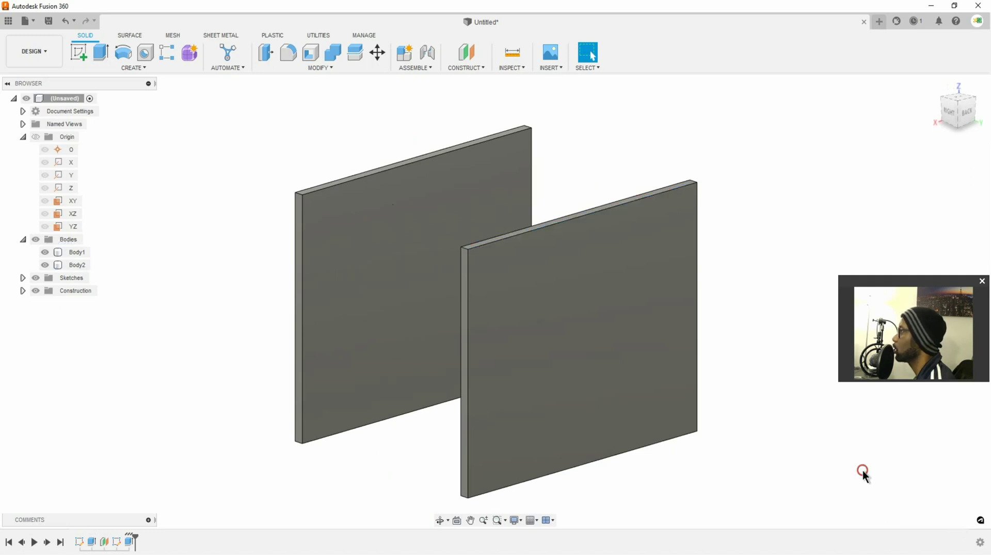
pyautogui.click(412, 299)
pyautogui.keyDown('shift'); pyautogui.moveTo(390, 365); pyautogui.dragTo(429, 354, button='middle'); pyautogui.keyUp('shift')
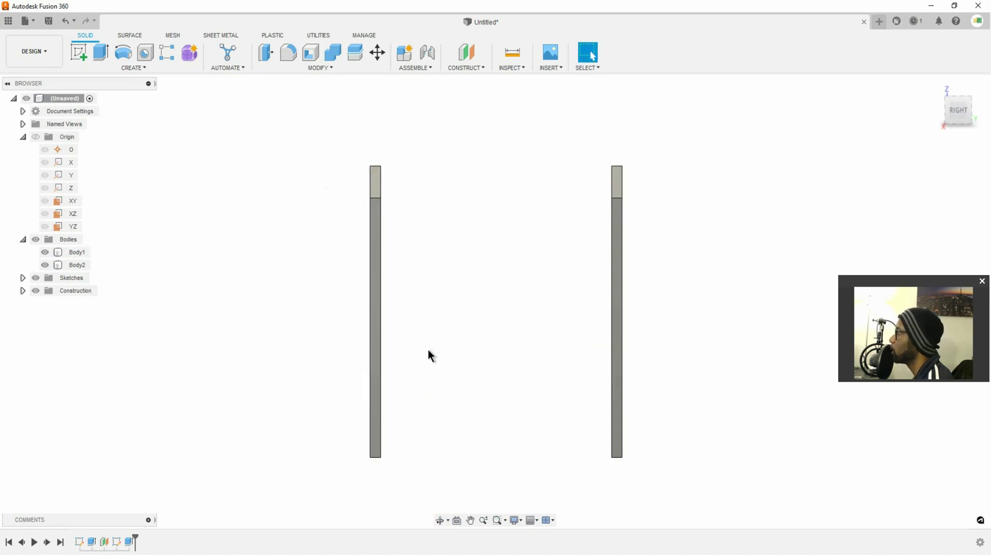
pyautogui.click(375, 231)
pyautogui.click(612, 253)
pyautogui.press('Escape')
pyautogui.keyDown('shift'); pyautogui.moveTo(617, 255); pyautogui.dragTo(553, 346, button='middle'); pyautogui.keyUp('shift')
pyautogui.click(439, 398)
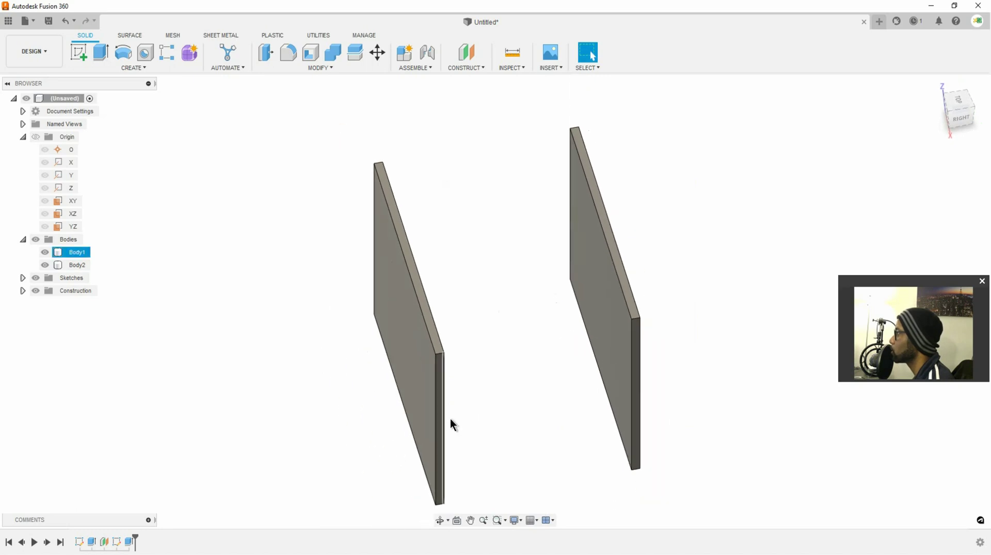
pyautogui.press('Escape')
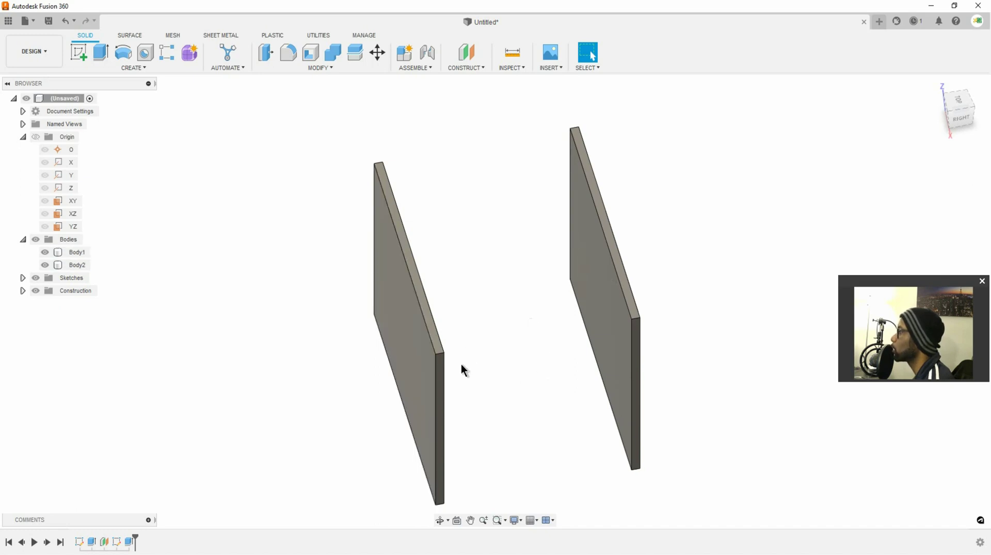
# Start a sketch on the left panel's face and draw a rectangle beside it.
pyautogui.click(80, 49)
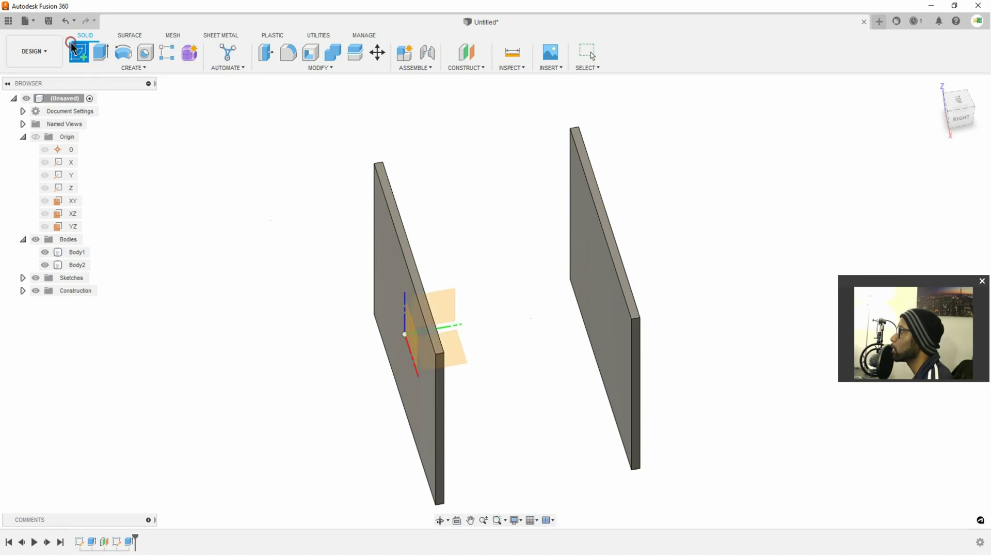
pyautogui.scroll(-2, 448, 390)
pyautogui.click(444, 387)
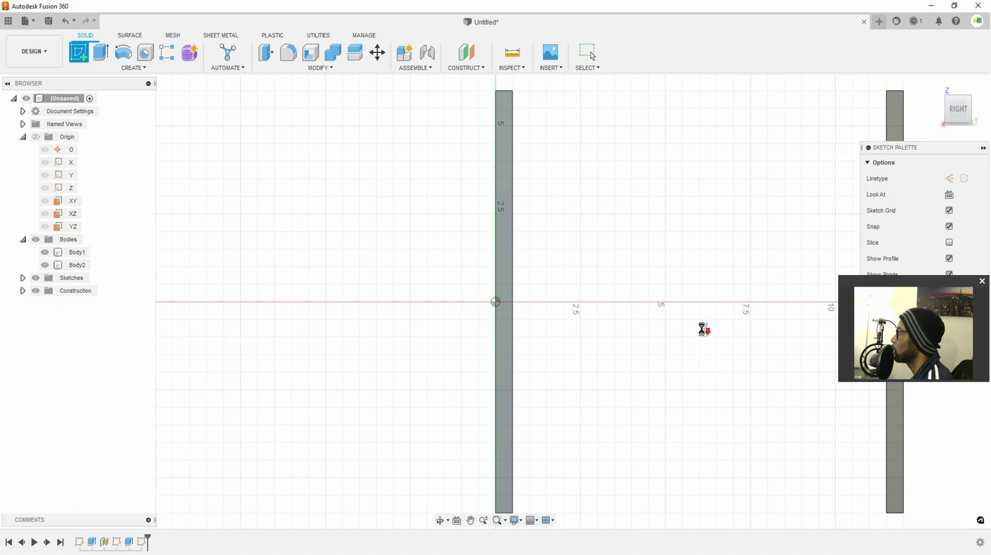
pyautogui.moveTo(703, 329); pyautogui.dragTo(536, 323, button='middle')
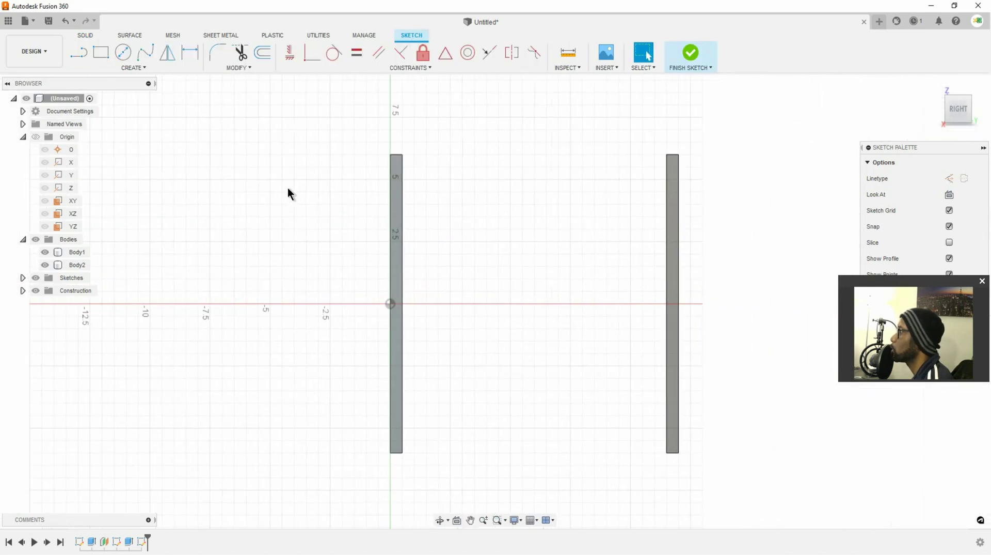
pyautogui.click(100, 51)
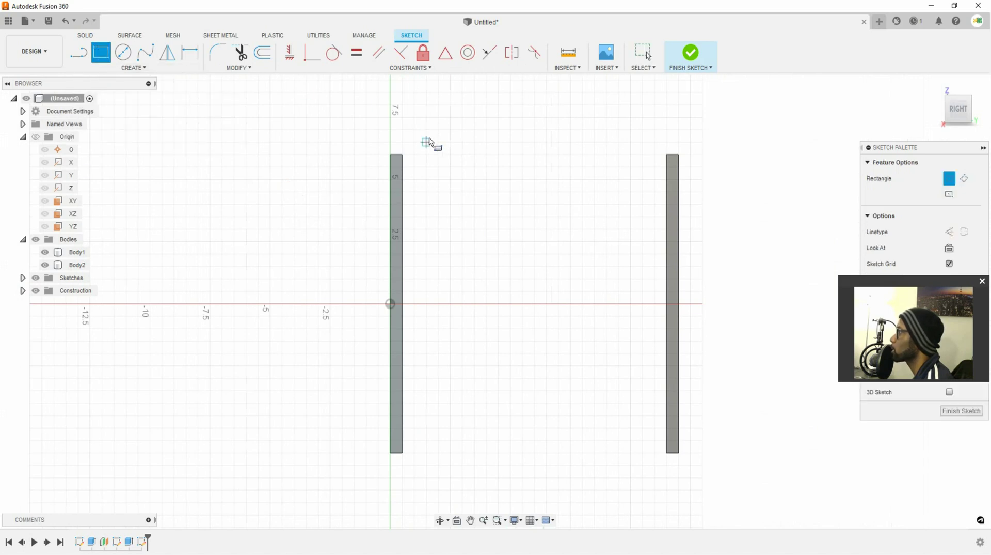
pyautogui.click(423, 160)
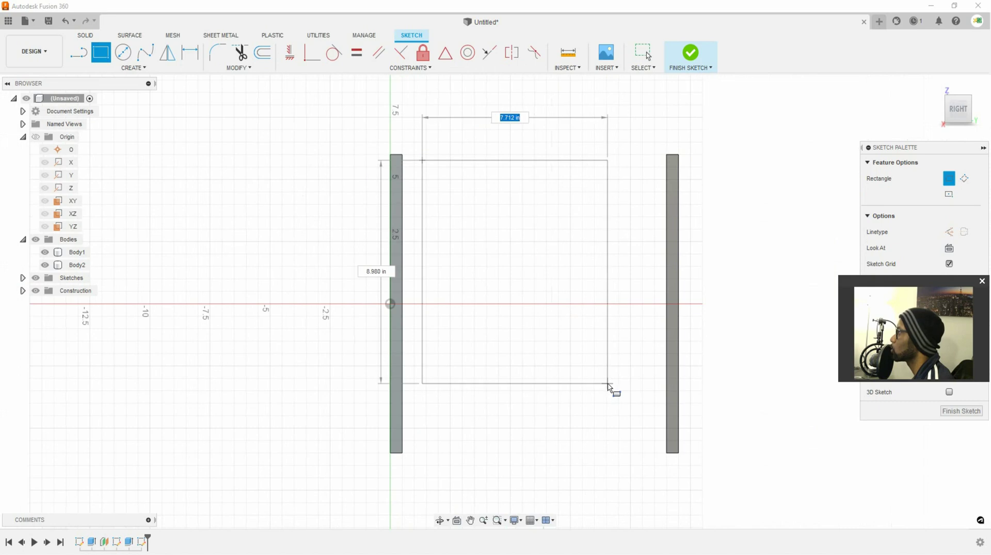
pyautogui.click(623, 394)
pyautogui.press('Escape')
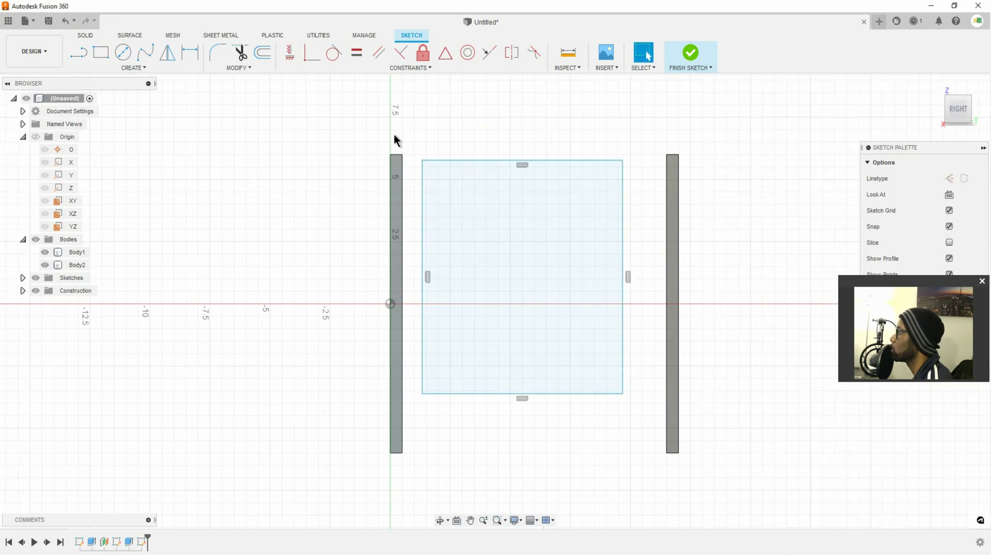
# Make the rectangle's top-left corner coincident with the left panel's top corner.
pyautogui.scroll(5, 417, 141)
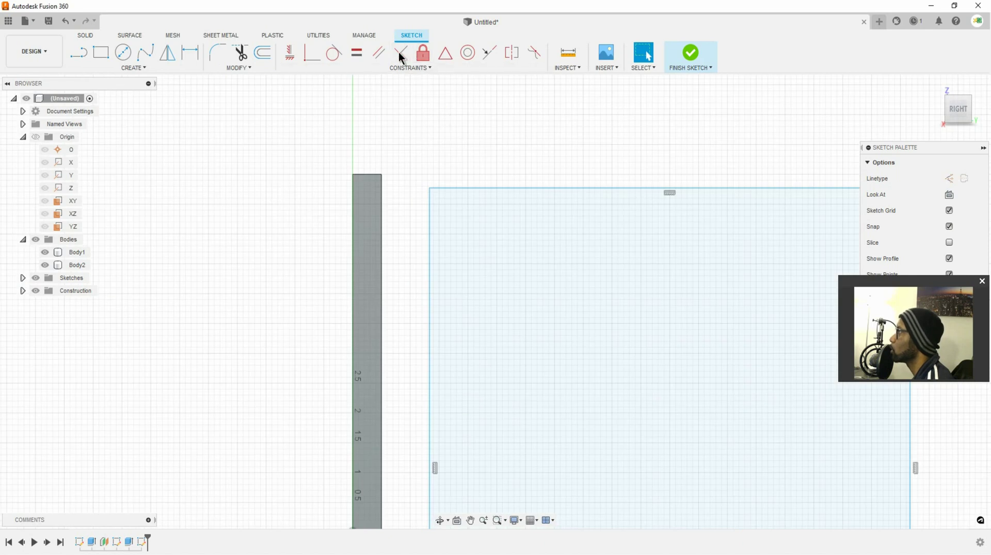
pyautogui.click(308, 55)
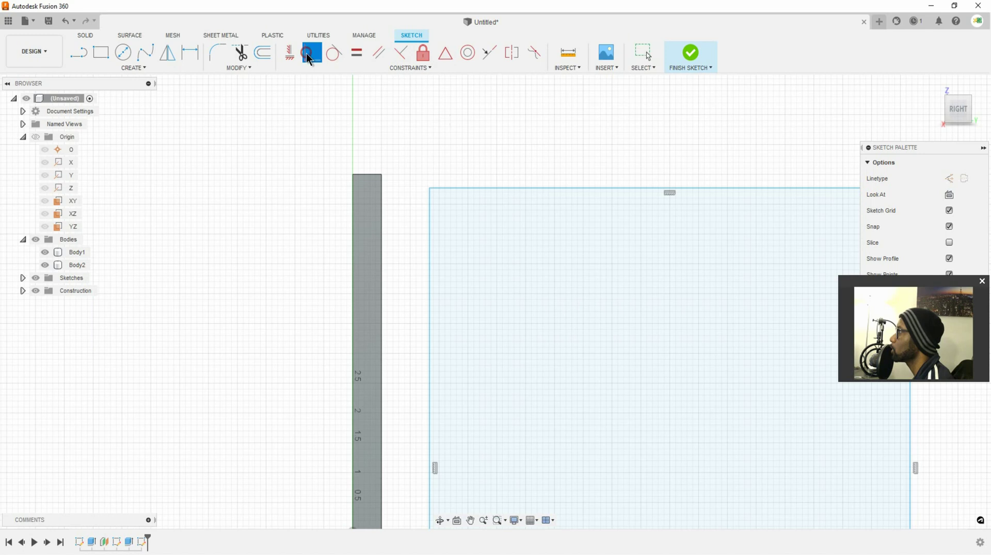
pyautogui.click(352, 175)
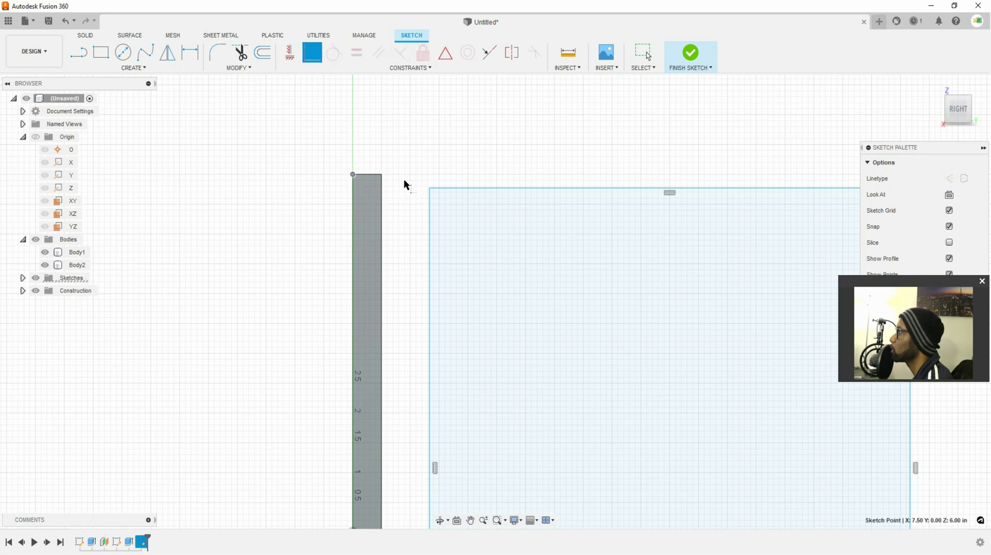
pyautogui.click(430, 188)
pyautogui.scroll(-5, 730, 350)
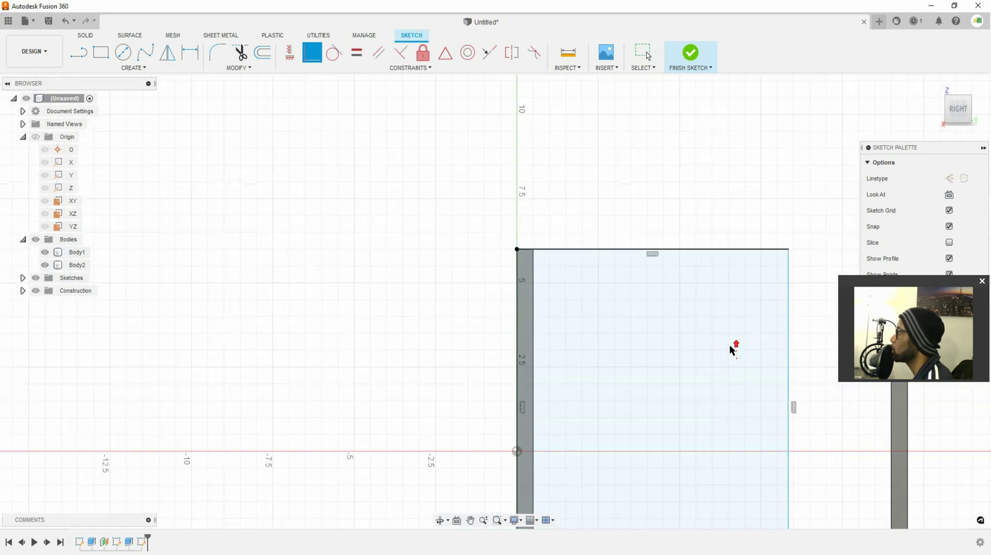
pyautogui.scroll(-1, 763, 415)
pyautogui.press('Escape')
pyautogui.moveTo(769, 423)
pyautogui.mouseDown(button='middle')
pyautogui.moveTo(744, 423)
pyautogui.moveTo(613, 310)
pyautogui.moveTo(542, 279)
pyautogui.mouseUp(button='middle')
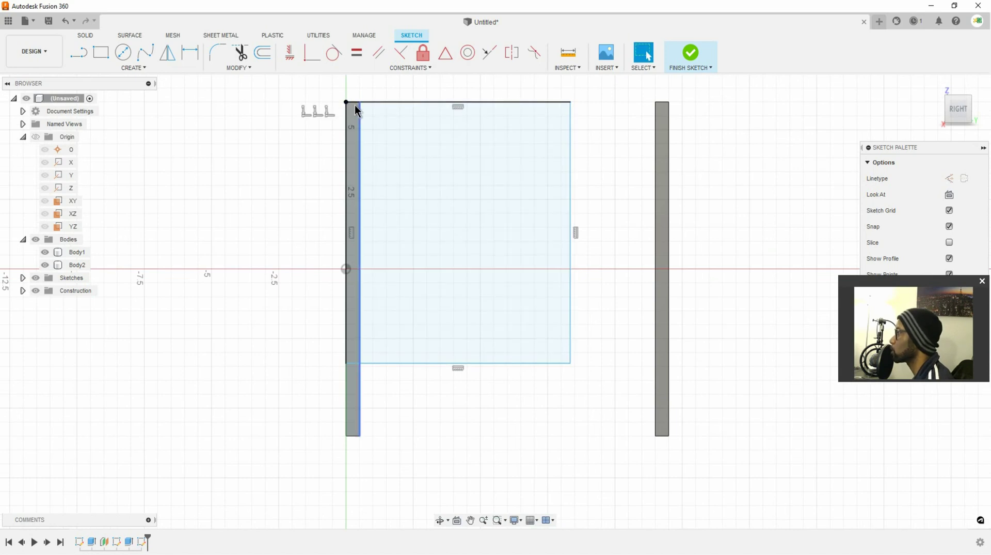
pyautogui.hotkey('ctrl', 'z')
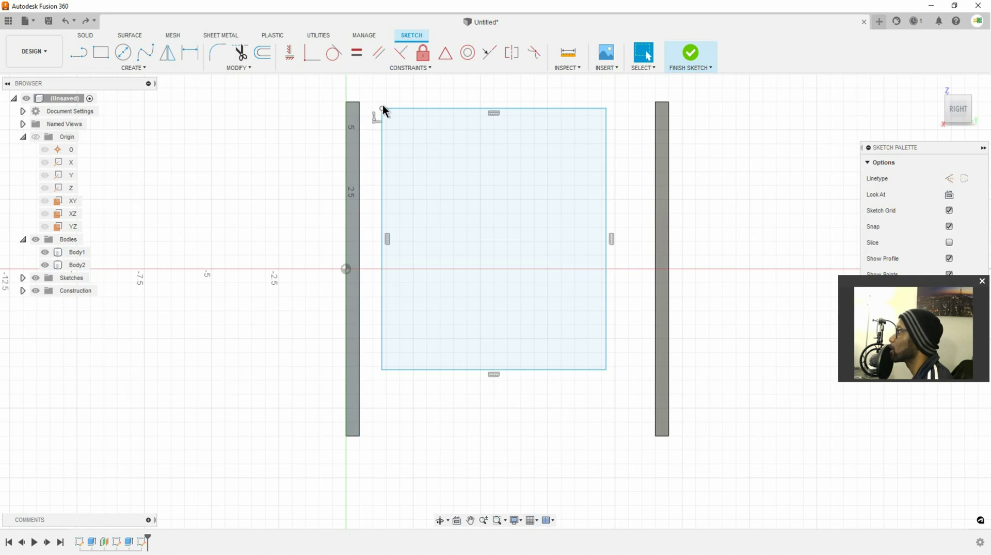
pyautogui.click(382, 108)
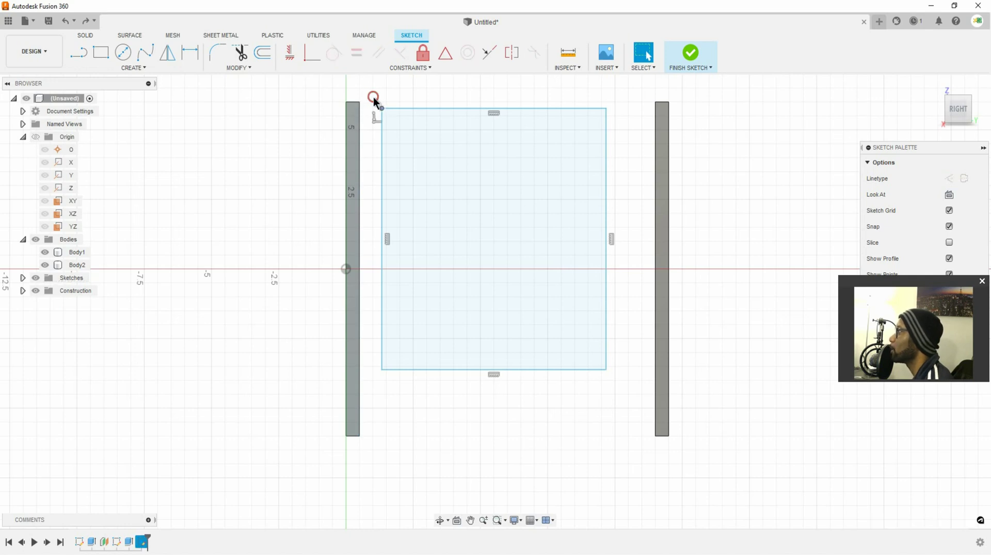
pyautogui.click(312, 54)
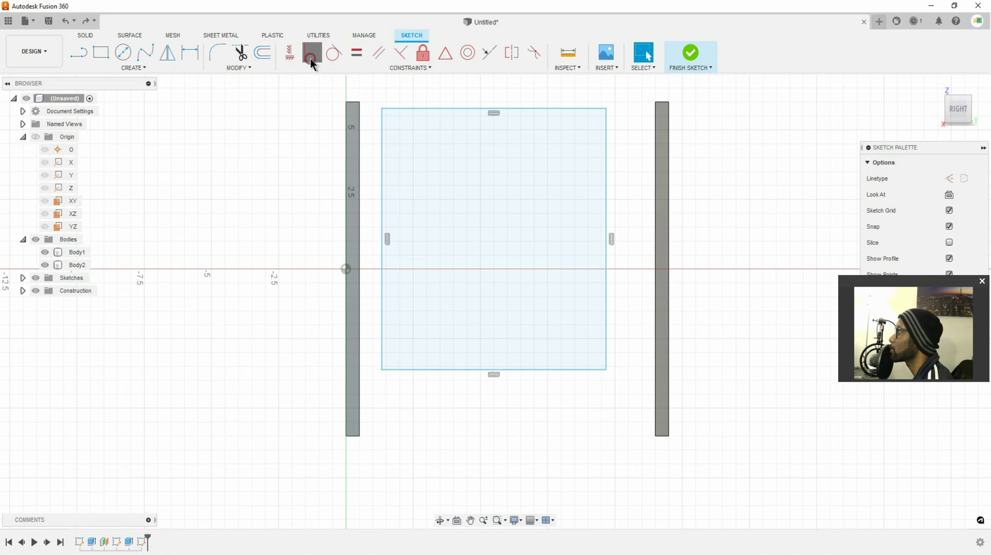
pyautogui.click(361, 103)
pyautogui.click(383, 108)
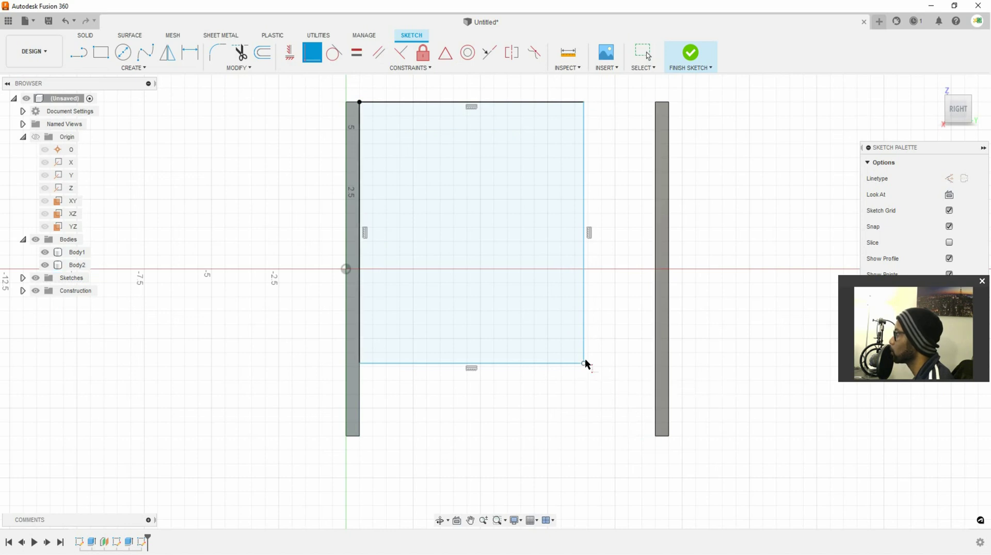
# Orbit to a 3D view and check the rectangle spans both side panels.
pyautogui.click(656, 437)
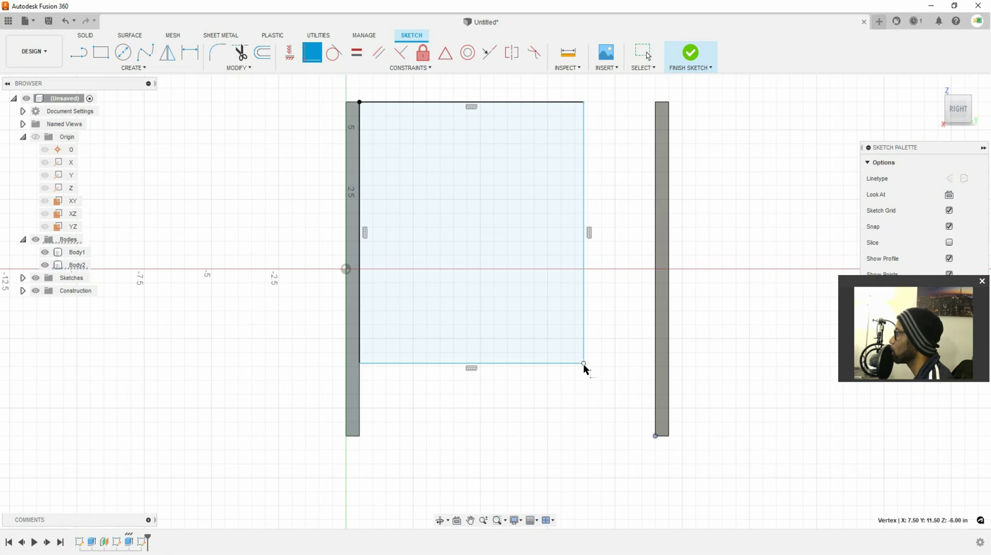
pyautogui.keyDown('shift'); pyautogui.moveTo(602, 288); pyautogui.dragTo(585, 319, button='middle'); pyautogui.keyUp('shift')
pyautogui.scroll(1, 576, 327)
pyautogui.scroll(-3, 568, 325)
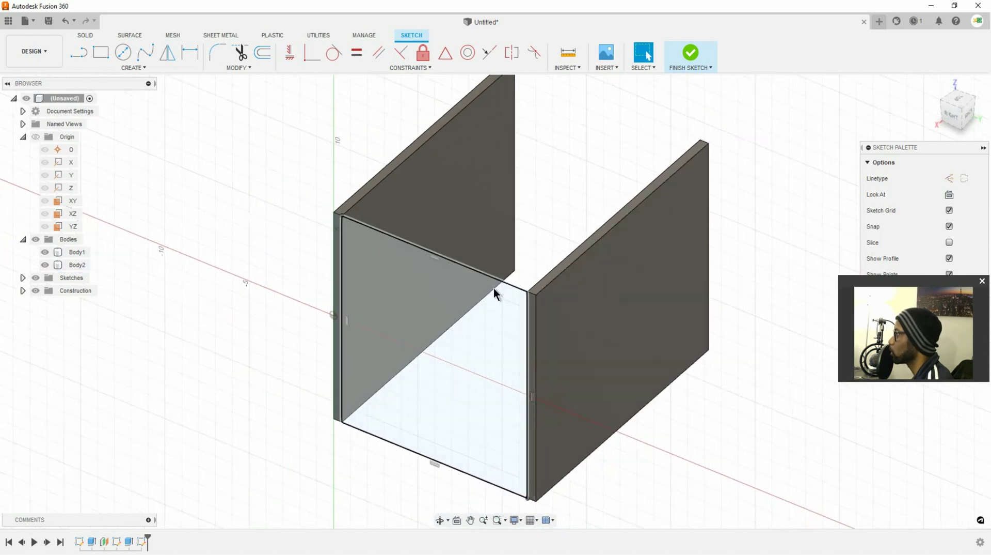
pyautogui.click(594, 269)
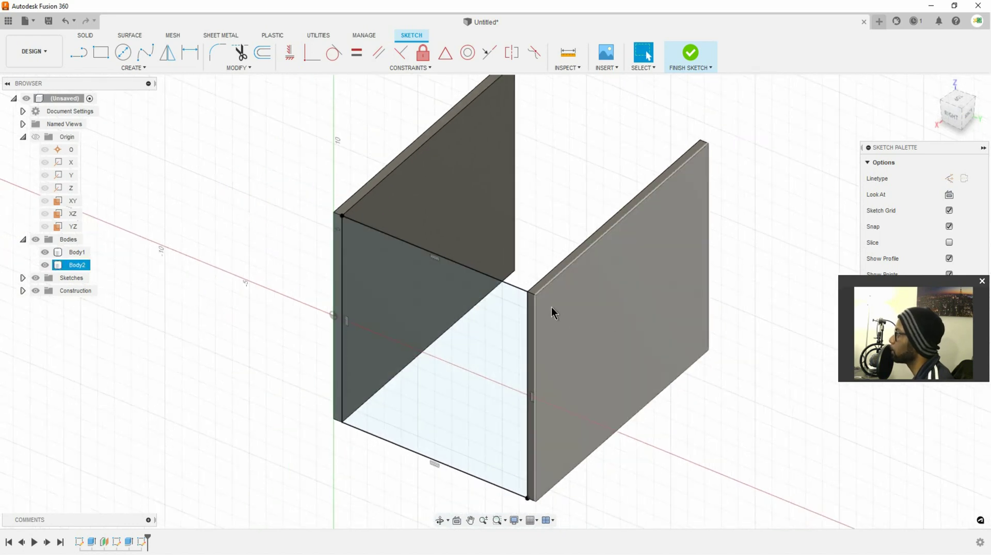
pyautogui.click(401, 230)
pyautogui.click(325, 209)
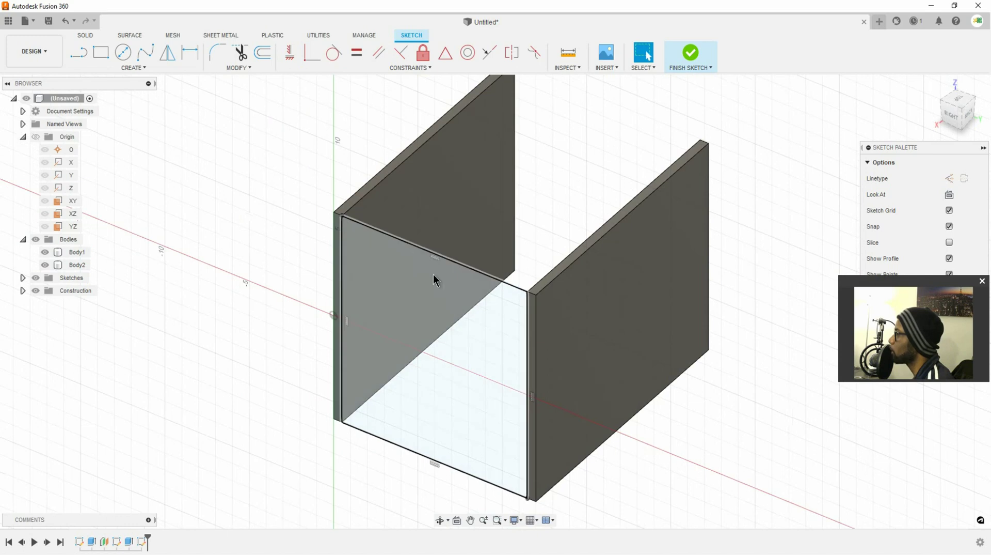
pyautogui.click(556, 326)
pyautogui.scroll(-2, 555, 327)
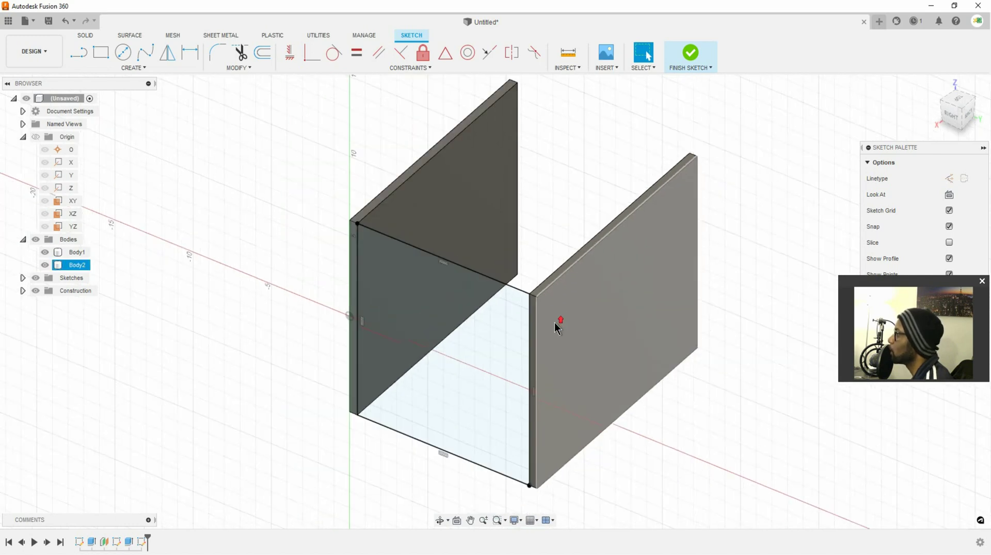
pyautogui.press('Escape')
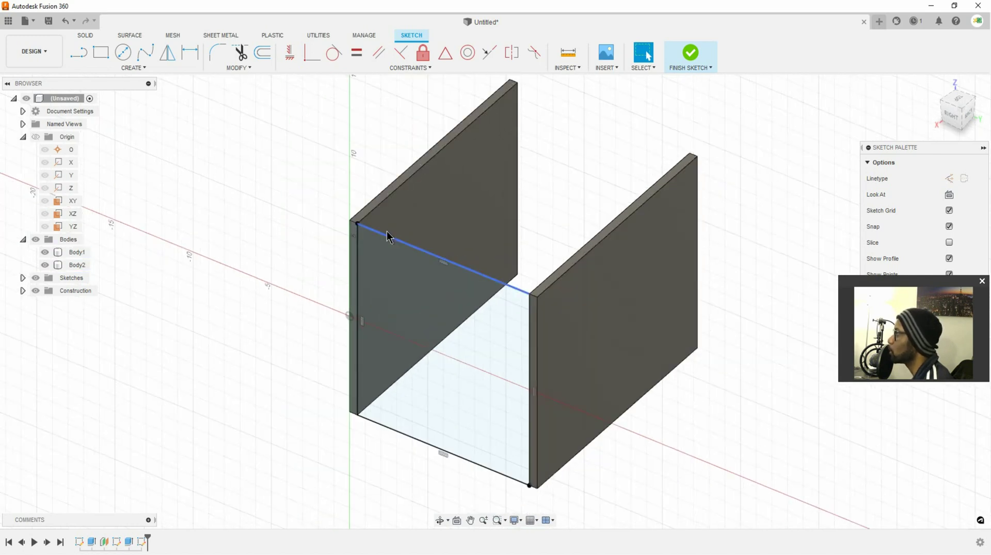
# Finish the connecting rectangle sketch.
pyautogui.click(707, 57)
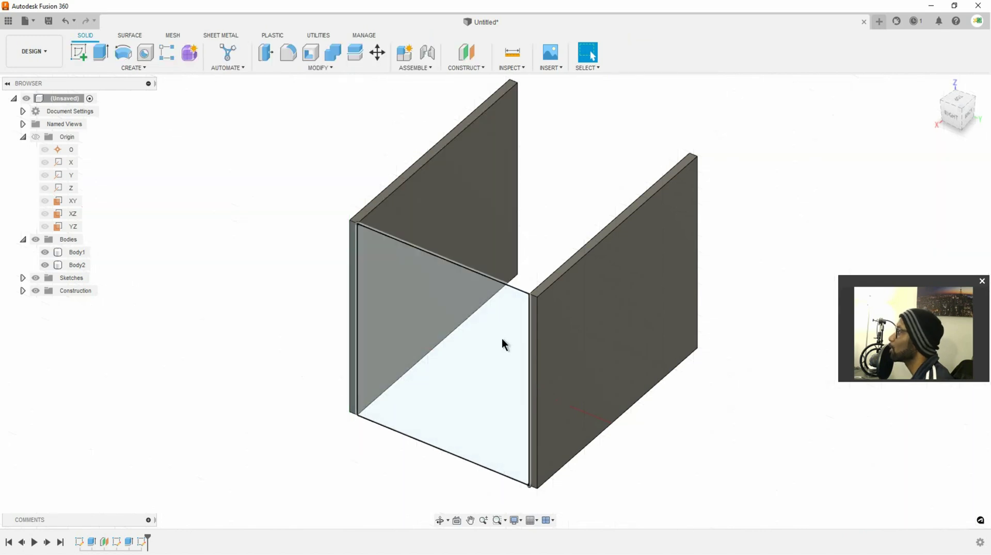
pyautogui.click(358, 221)
pyautogui.click(259, 243)
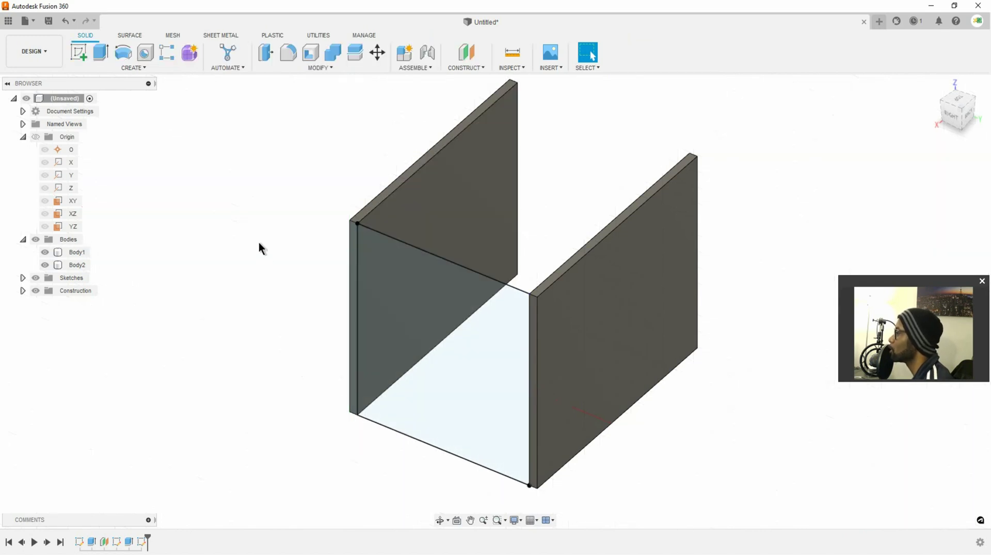
pyautogui.click(470, 218)
pyautogui.keyDown('shift'); pyautogui.moveTo(470, 219); pyautogui.dragTo(470, 218, button='middle'); pyautogui.keyUp('shift')
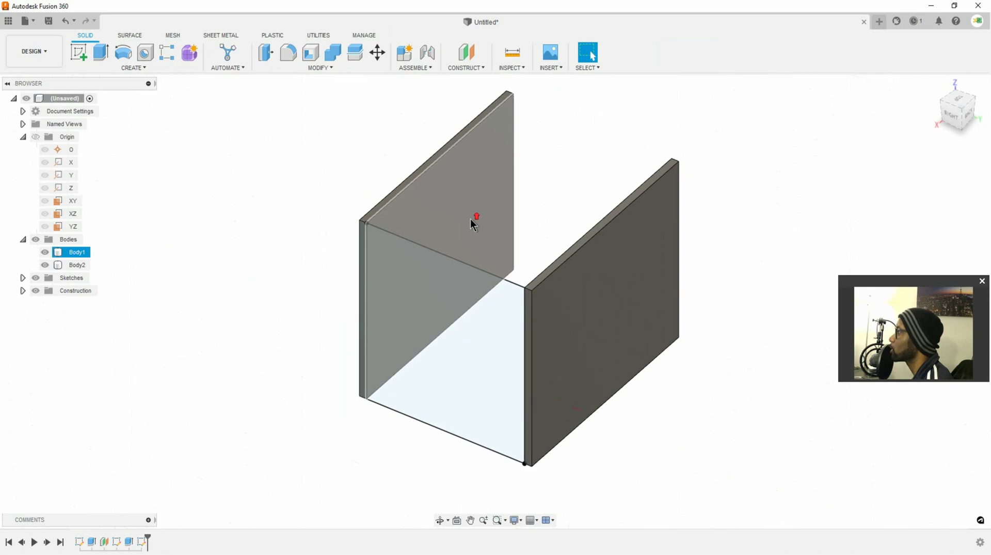
pyautogui.click(353, 203)
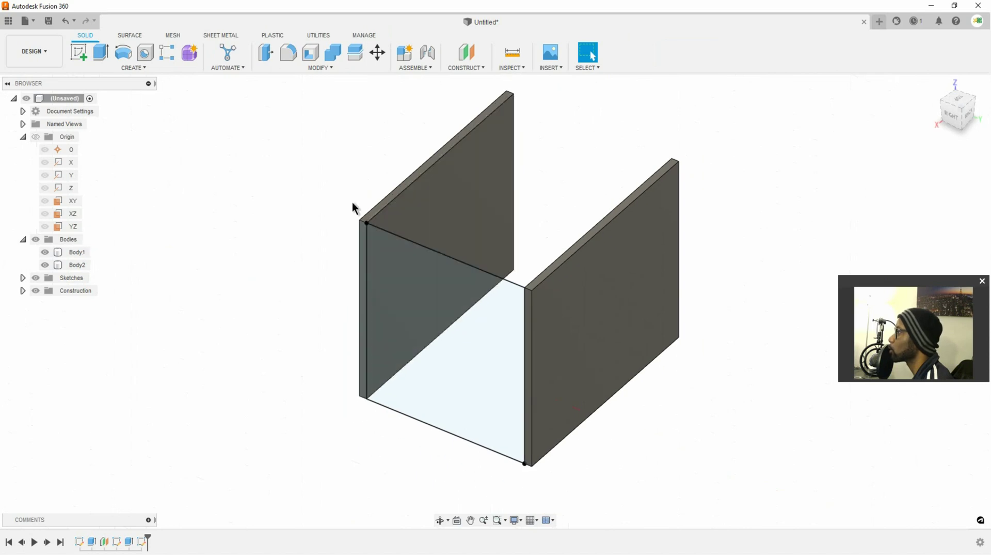
# Extrude the connecting profile -0.5 in, joining it to the side panels.
pyautogui.click(103, 56)
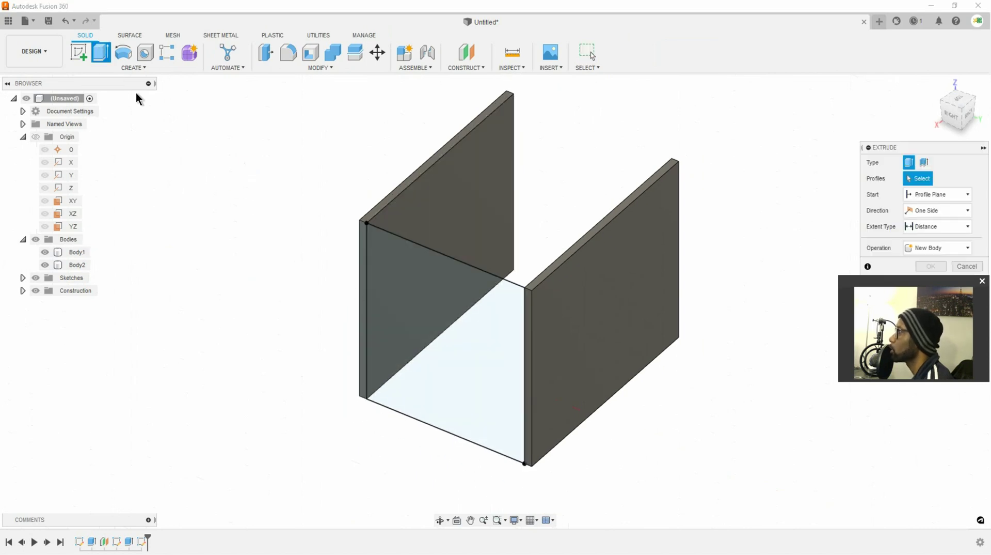
pyautogui.press('Escape')
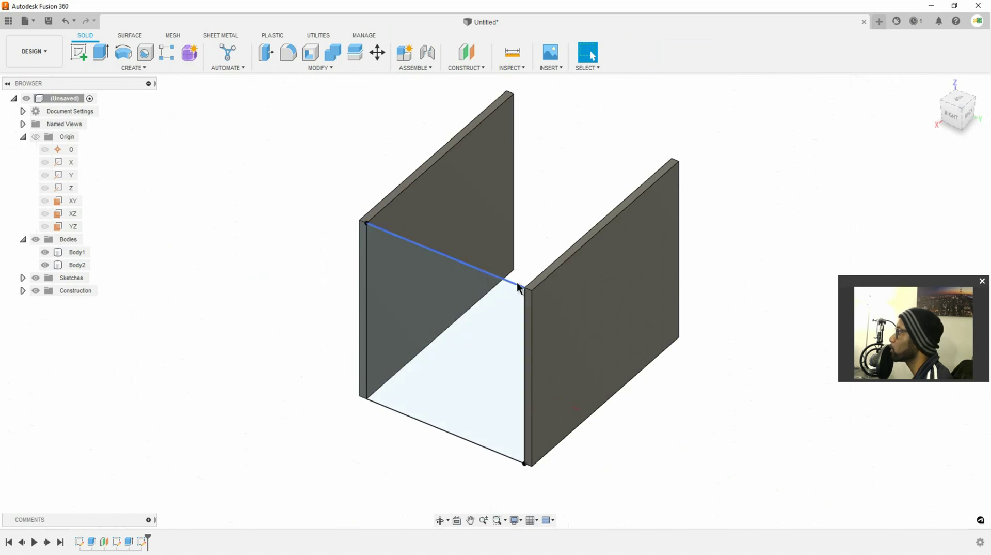
pyautogui.click(101, 52)
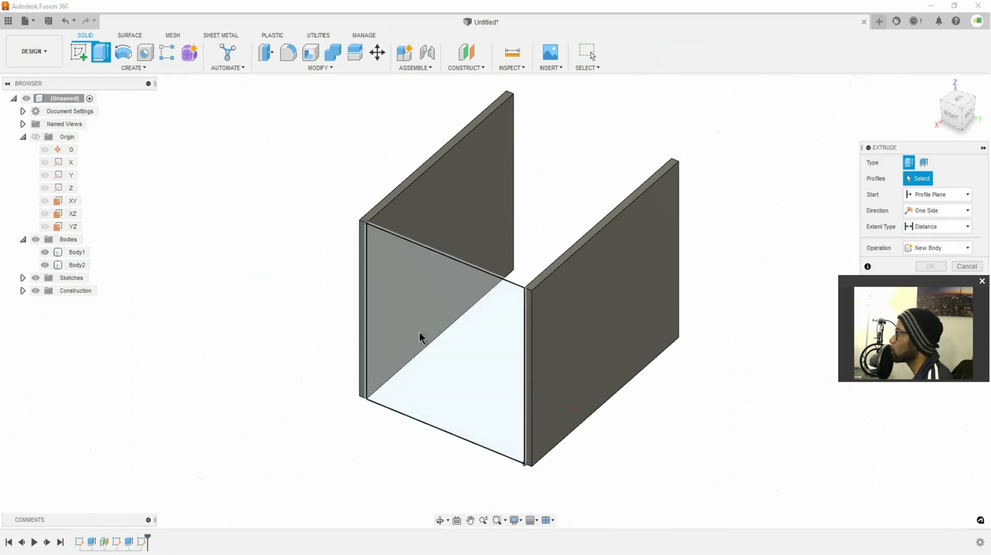
pyautogui.click(443, 329)
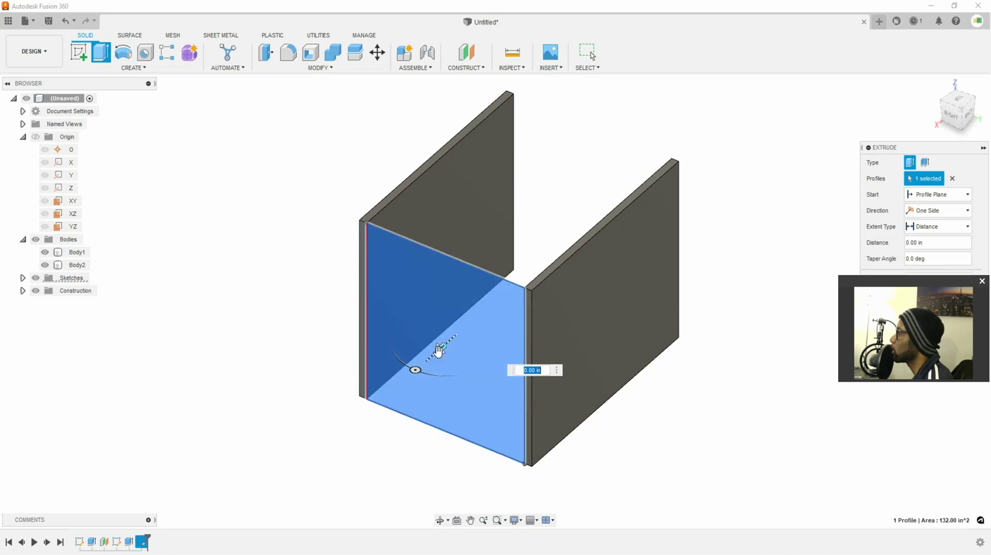
pyautogui.moveTo(438, 351); pyautogui.dragTo(393, 382)
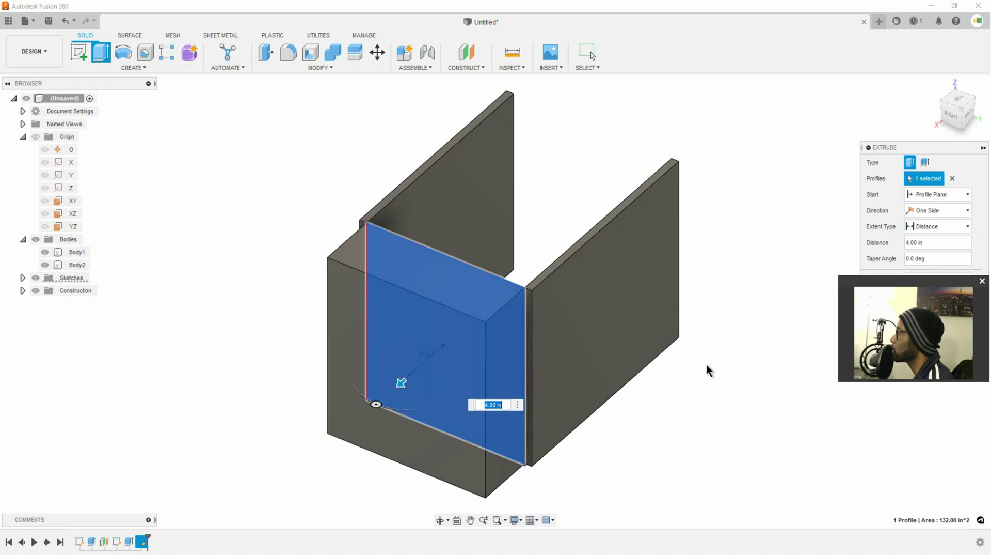
pyautogui.moveTo(907, 291); pyautogui.dragTo(911, 330)
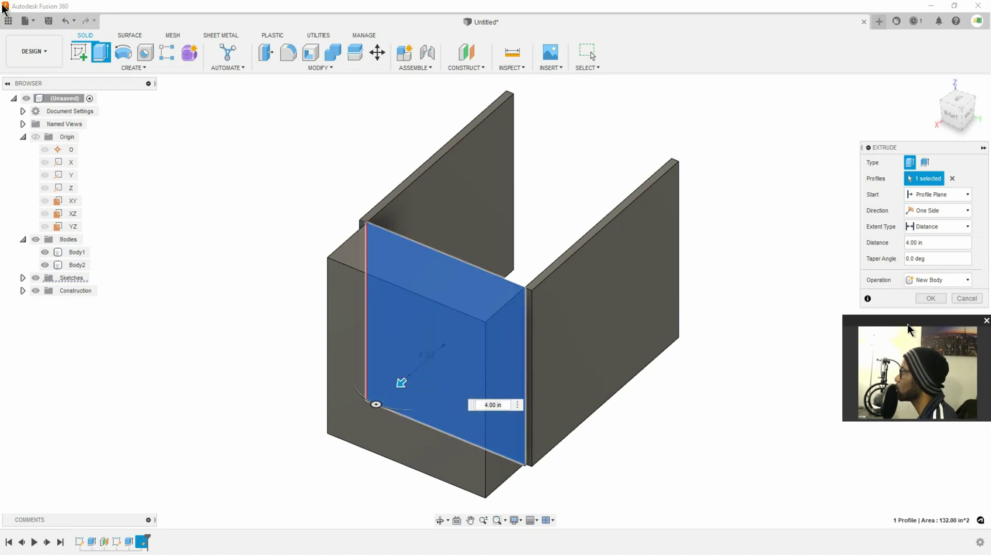
pyautogui.moveTo(392, 388); pyautogui.dragTo(491, 309)
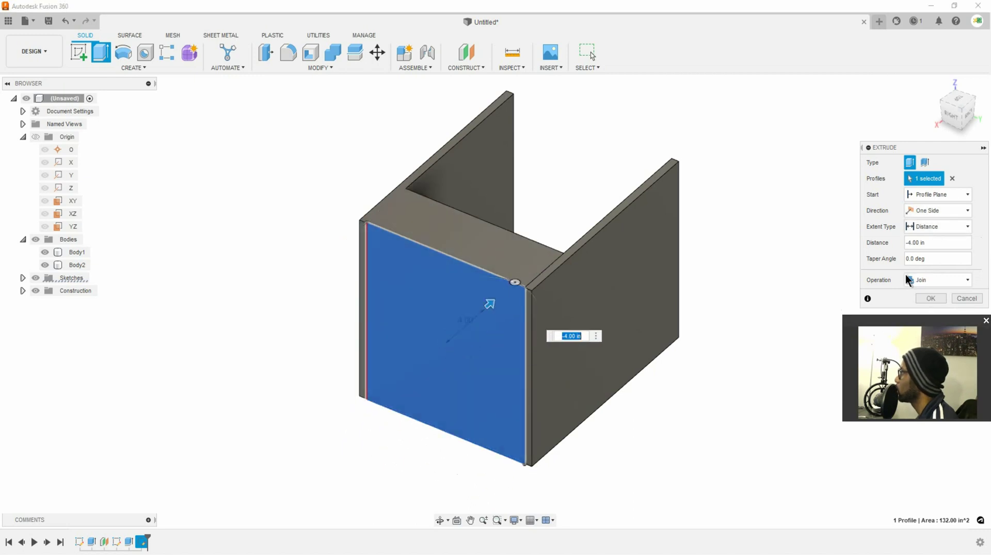
pyautogui.click(939, 241)
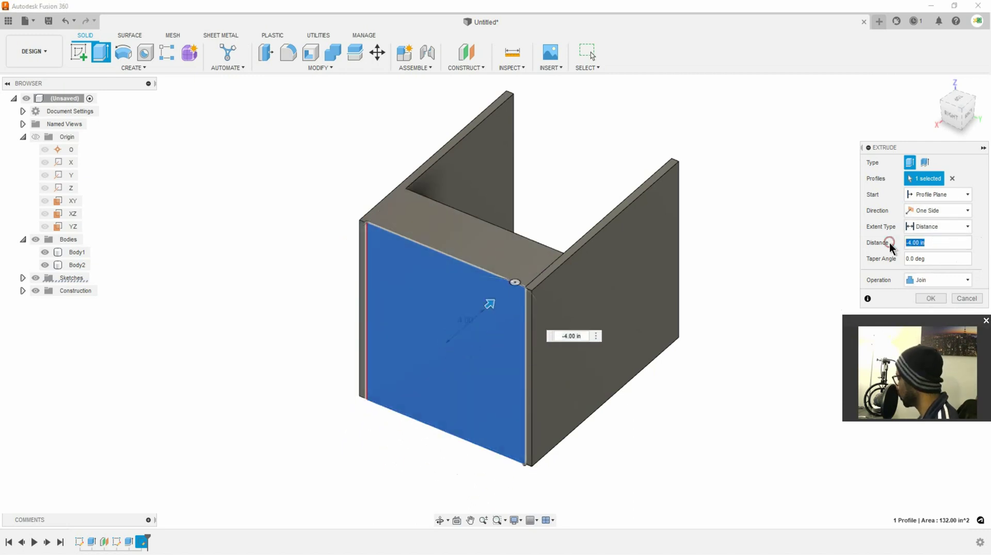
pyautogui.write('-')
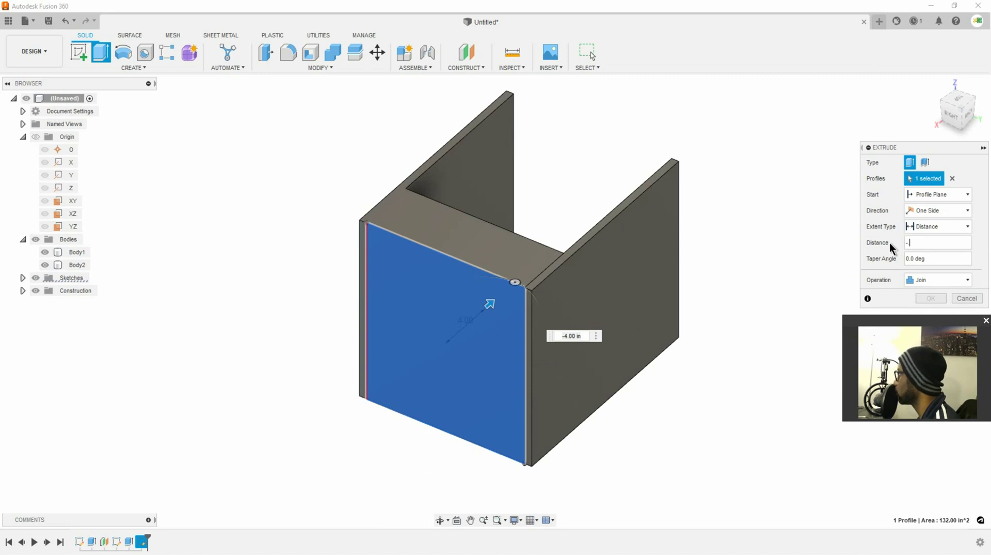
pyautogui.write('.5')
pyautogui.press('Return')
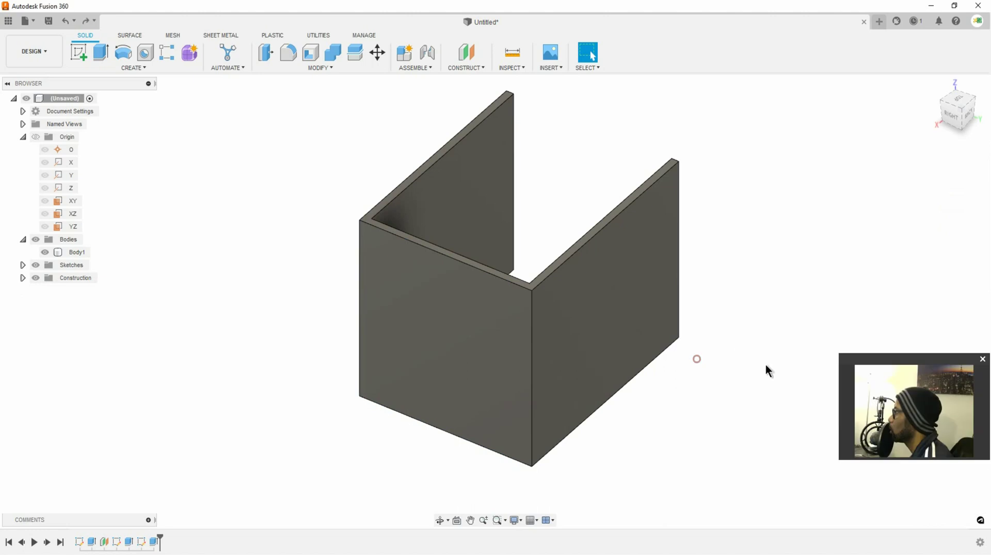
# Try switching the front panel extrude's operation to New Body, then cancel the edit.
pyautogui.click(646, 356)
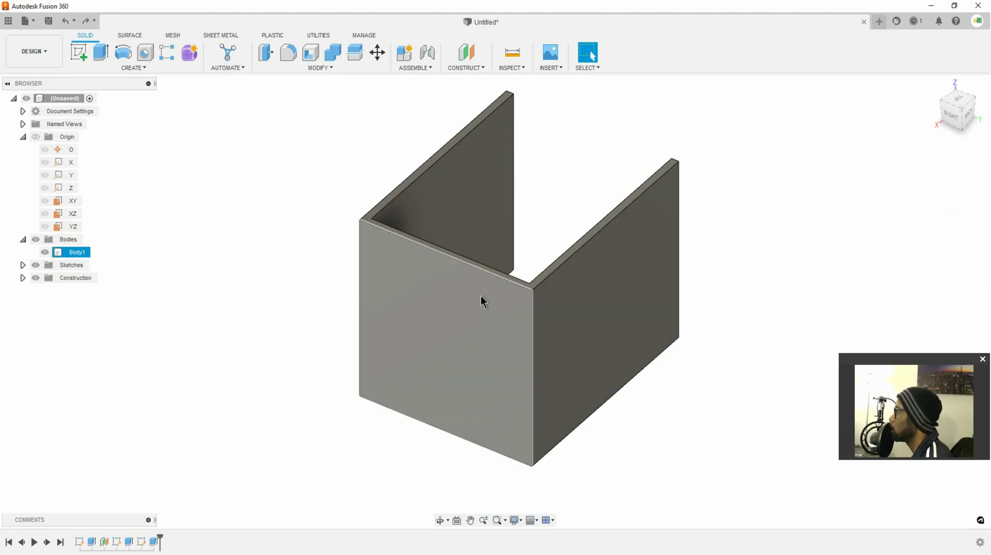
pyautogui.click(297, 463)
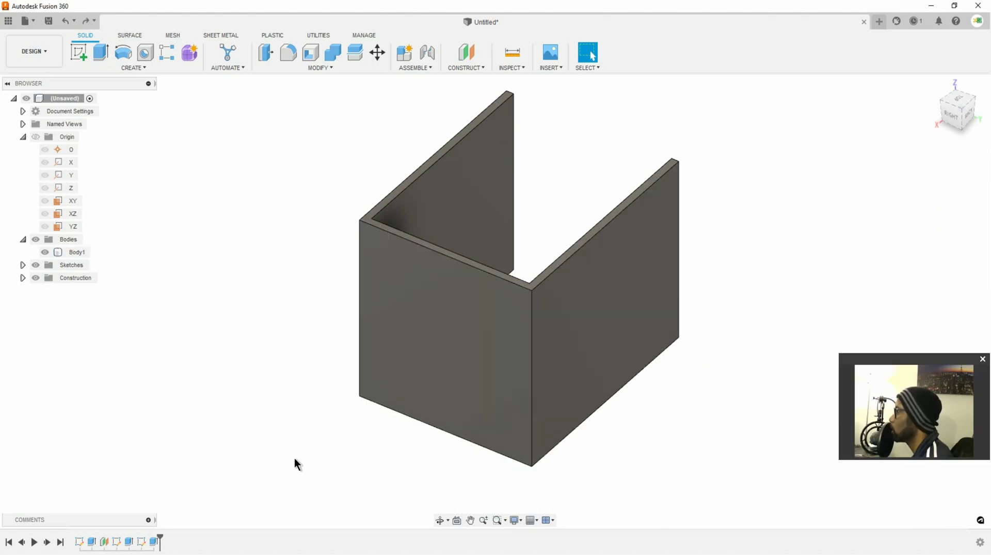
pyautogui.rightClick(153, 543)
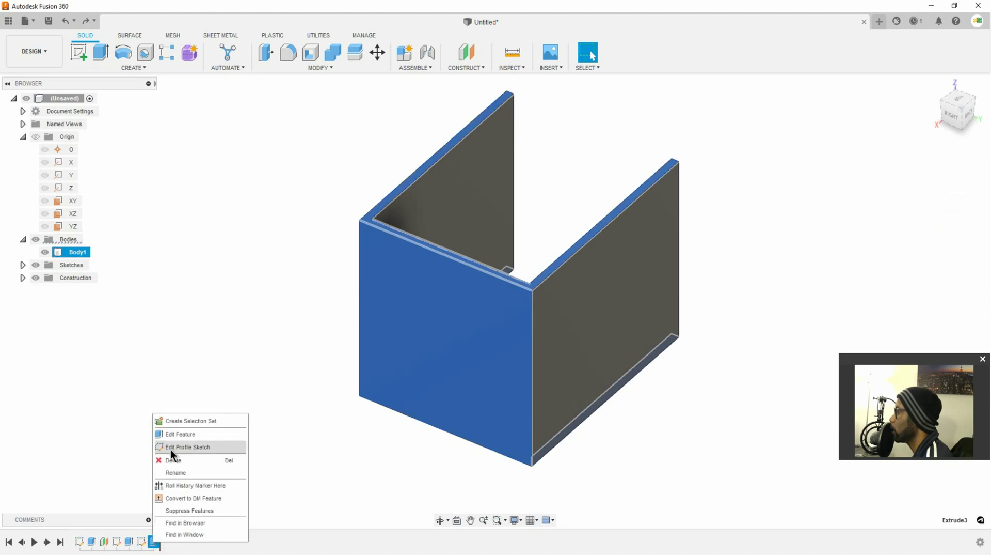
pyautogui.click(183, 435)
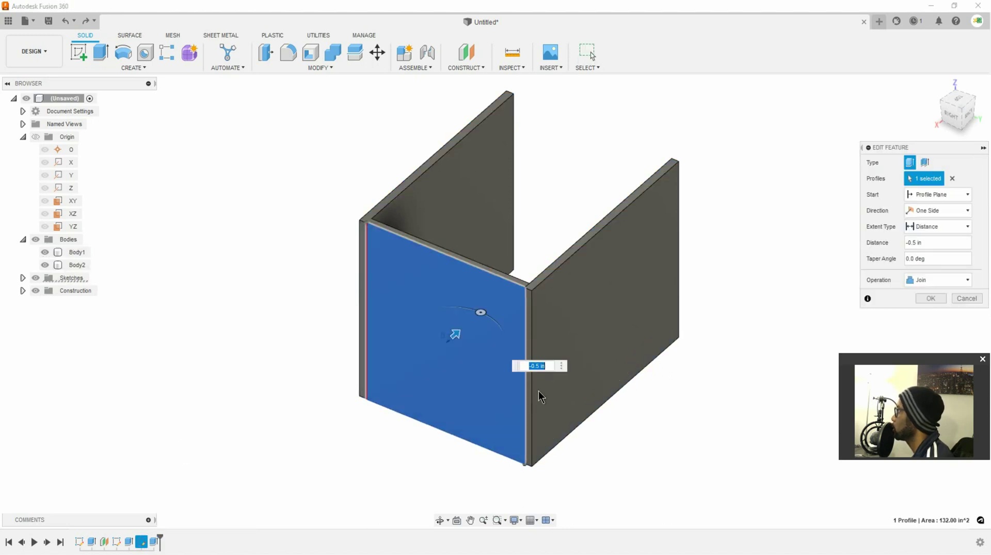
pyautogui.click(952, 279)
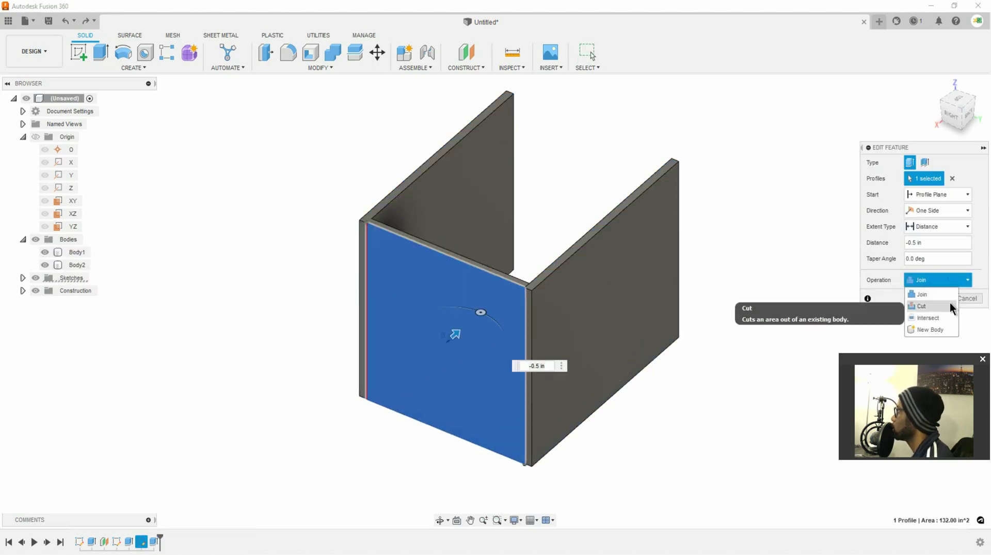
pyautogui.click(932, 329)
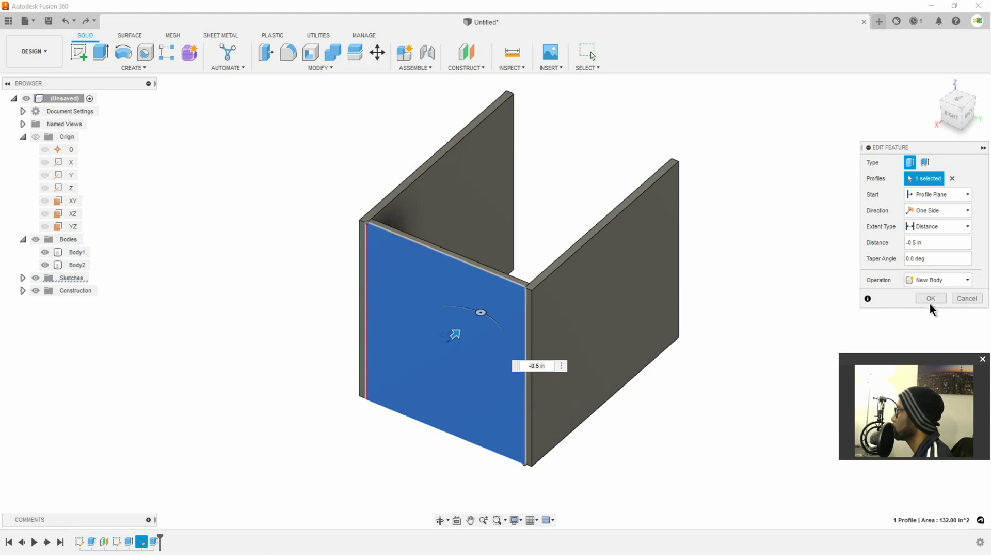
pyautogui.click(964, 298)
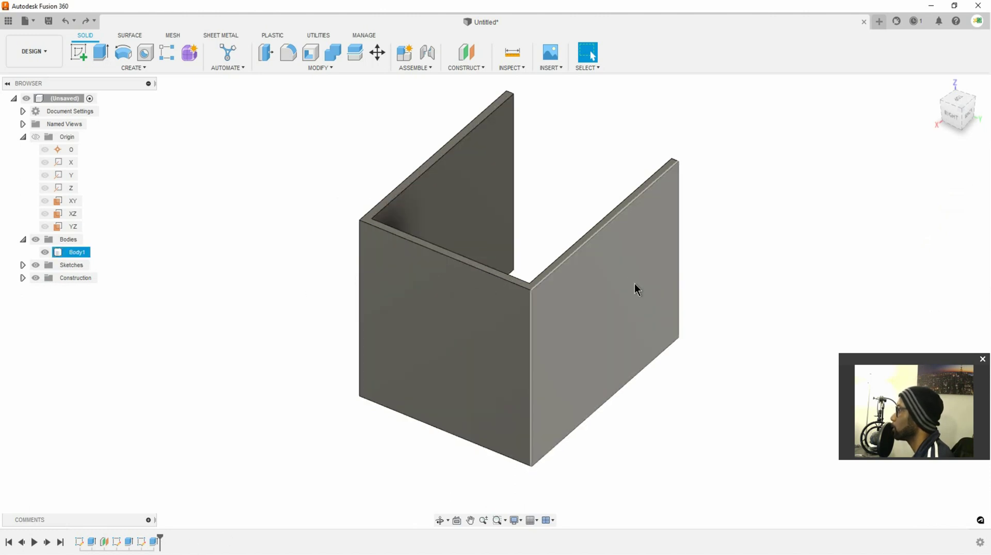
# Re-edit the last extrude and set its operation to New Body, making Body3.
pyautogui.rightClick(148, 547)
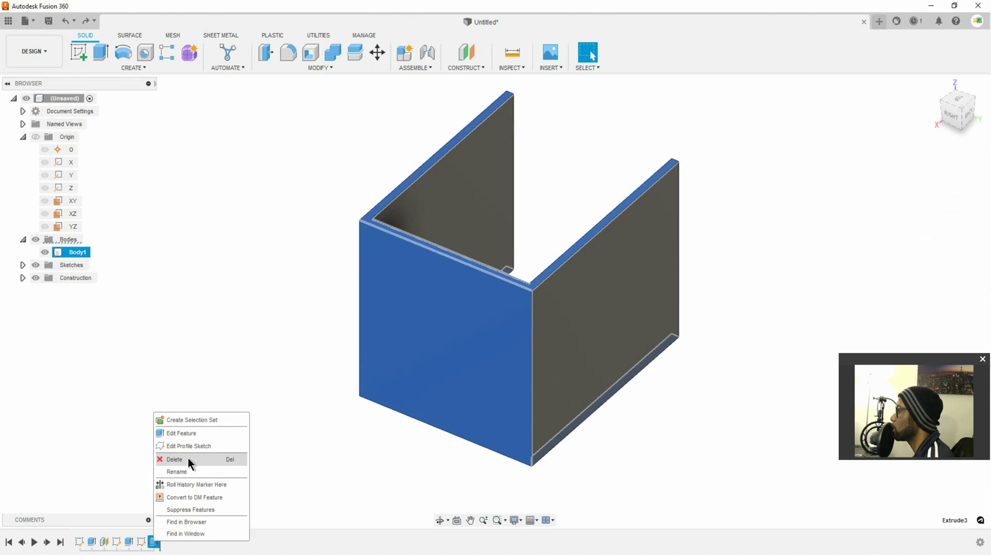
pyautogui.click(198, 430)
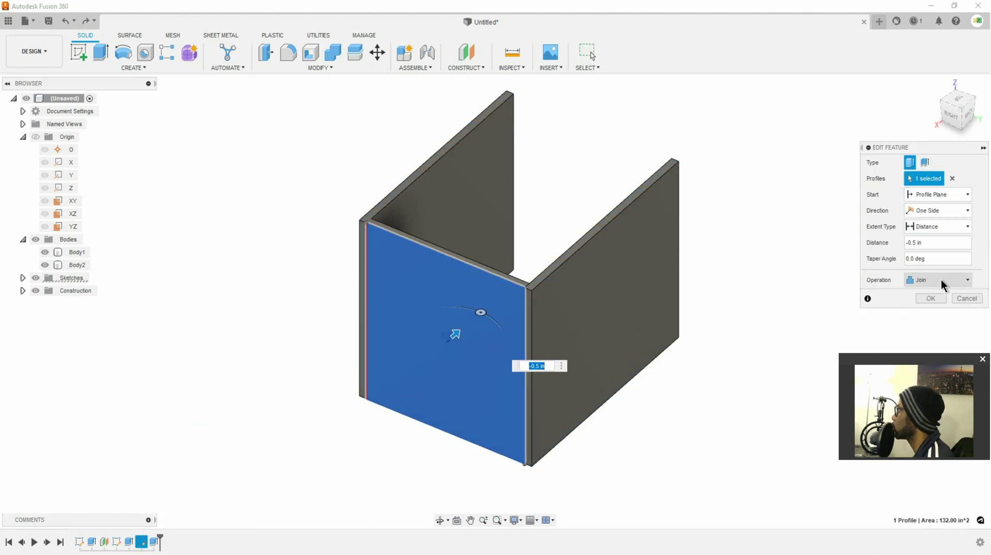
pyautogui.click(943, 283)
pyautogui.click(934, 331)
pyautogui.click(932, 298)
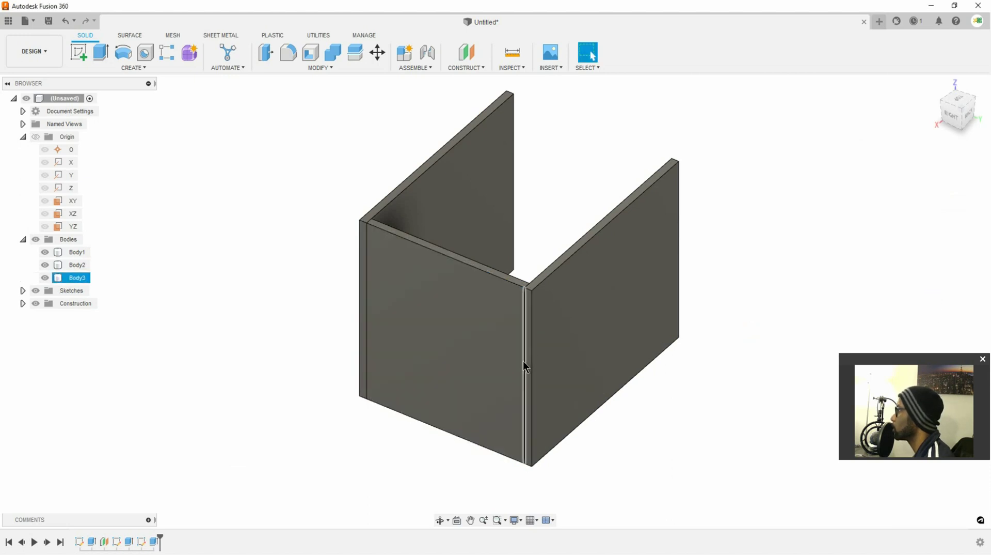
pyautogui.scroll(-1, 403, 395)
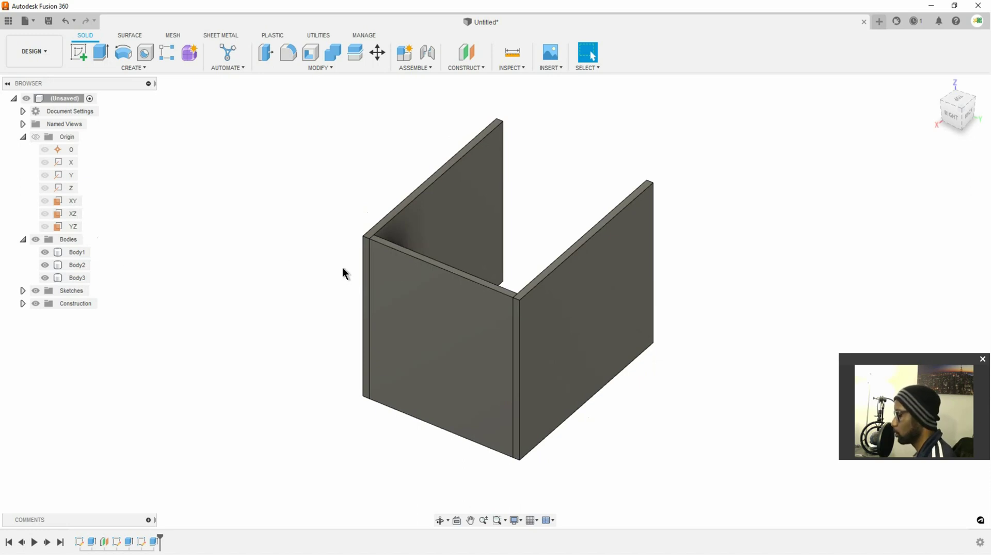
pyautogui.keyDown('shift'); pyautogui.moveTo(506, 261); pyautogui.dragTo(416, 360, button='middle'); pyautogui.keyUp('shift')
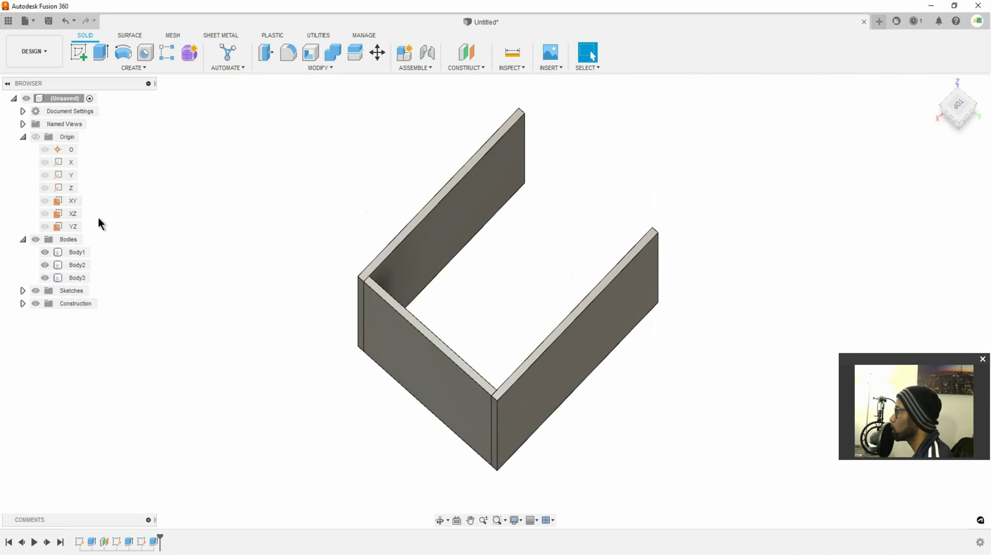
pyautogui.click(58, 228)
pyautogui.keyDown('shift'); pyautogui.moveTo(161, 238); pyautogui.dragTo(98, 196, button='middle'); pyautogui.keyUp('shift')
pyautogui.keyDown('shift'); pyautogui.moveTo(429, 204); pyautogui.dragTo(509, 288, button='middle'); pyautogui.keyUp('shift')
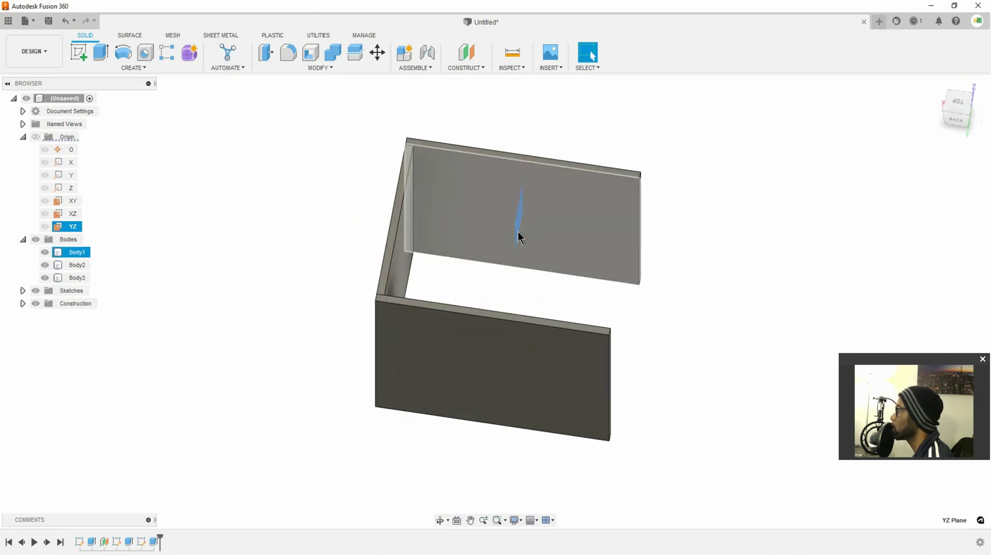
pyautogui.click(255, 227)
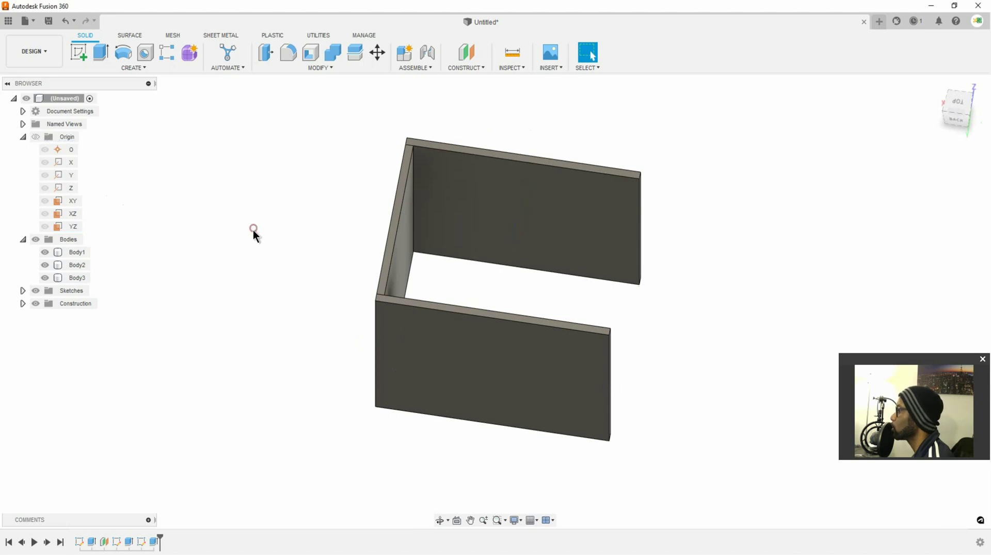
# Reopen Sketch1 for editing and finish it without any changes.
pyautogui.rightClick(86, 542)
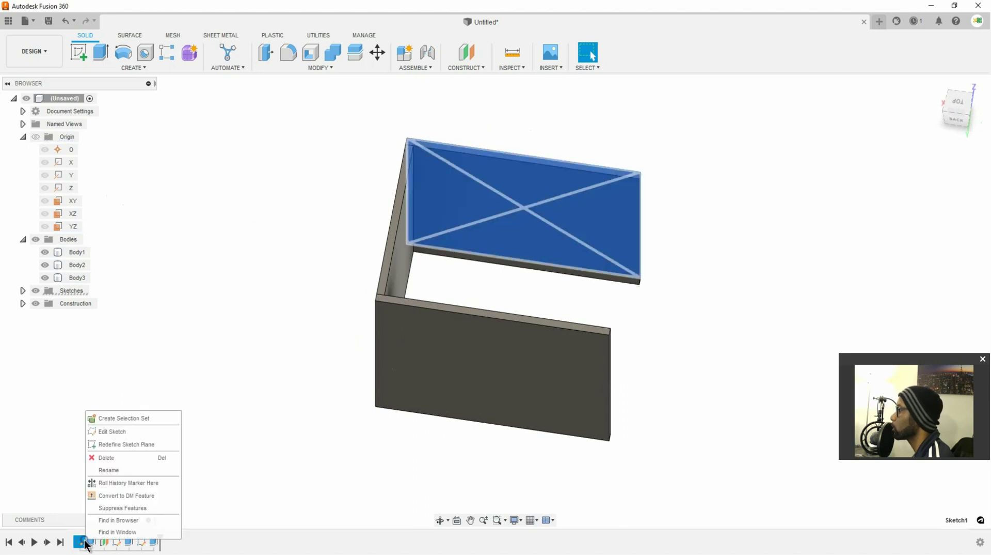
pyautogui.click(127, 433)
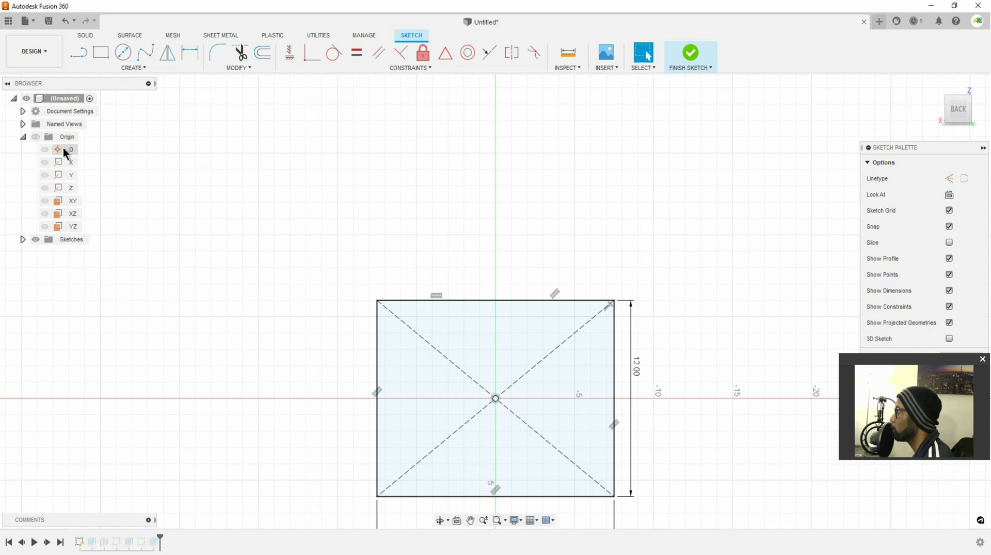
pyautogui.click(691, 54)
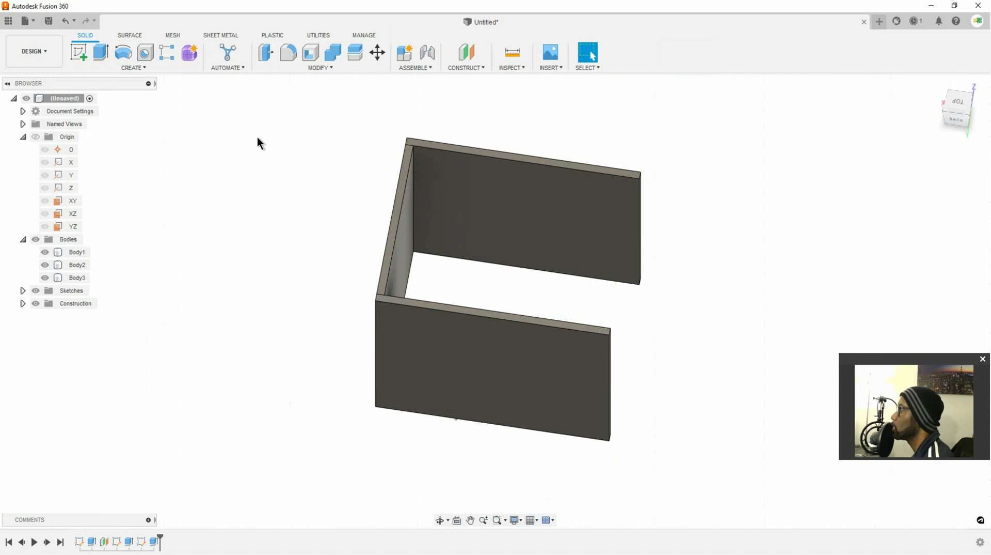
pyautogui.click(143, 69)
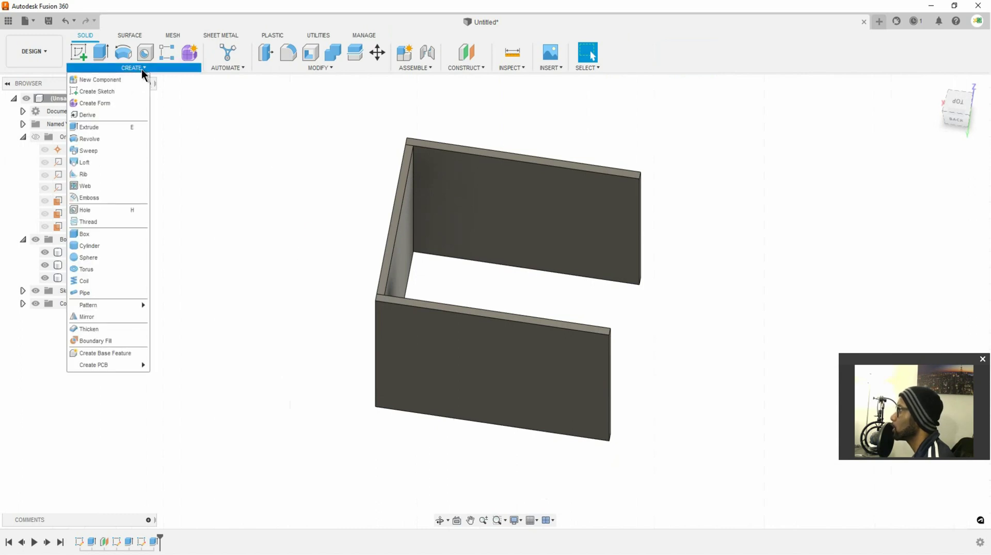
# Mirror Body3 across the YZ plane to create Body4, the fourth wall.
pyautogui.click(108, 317)
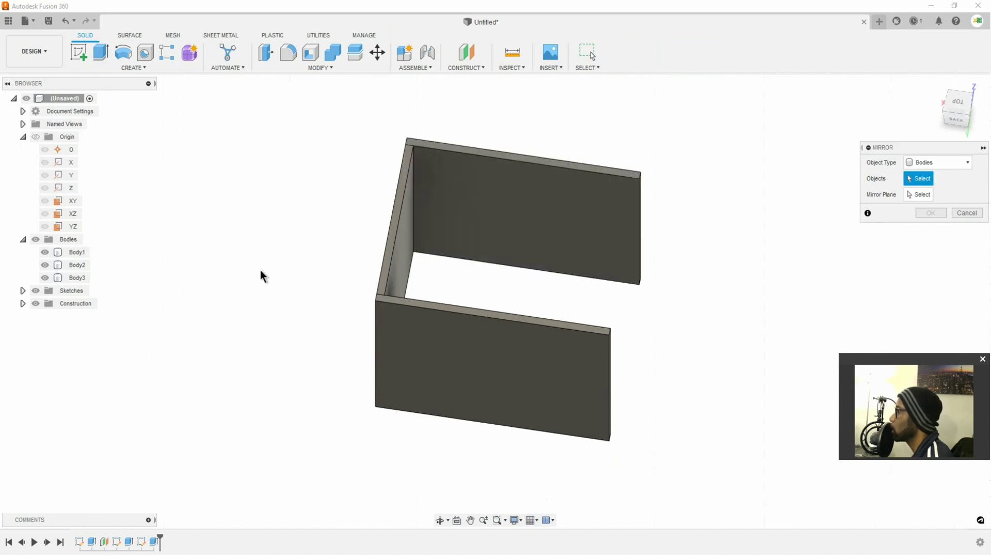
pyautogui.click(404, 252)
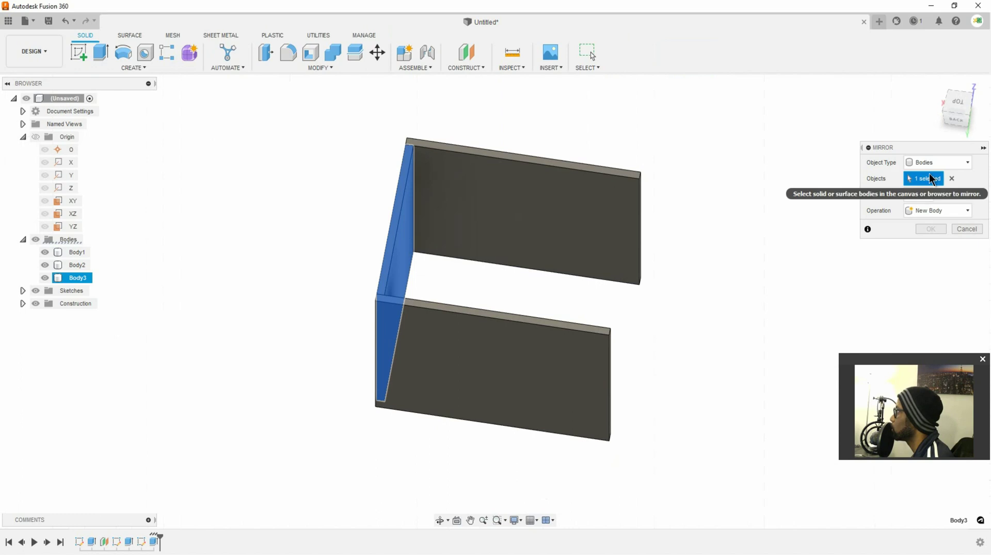
pyautogui.click(920, 195)
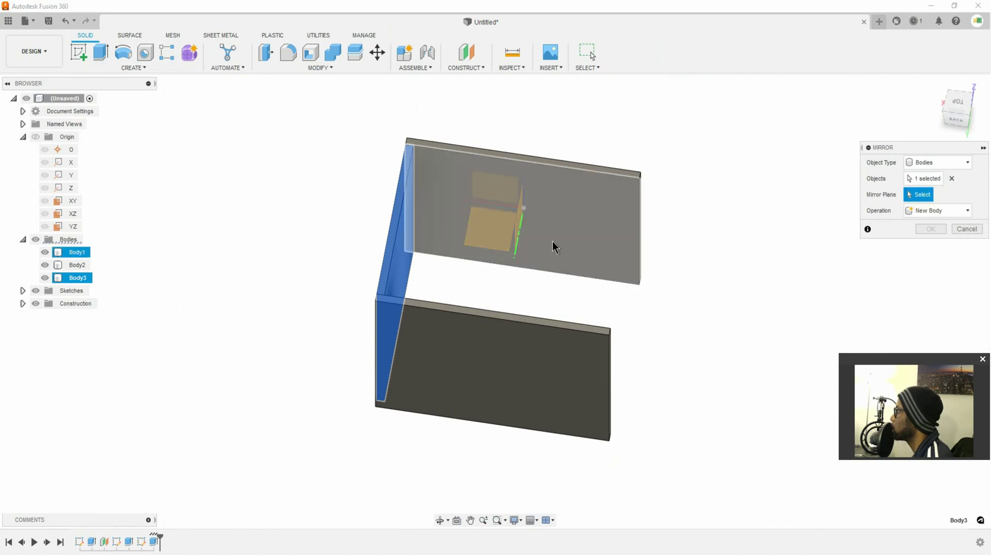
pyautogui.click(520, 227)
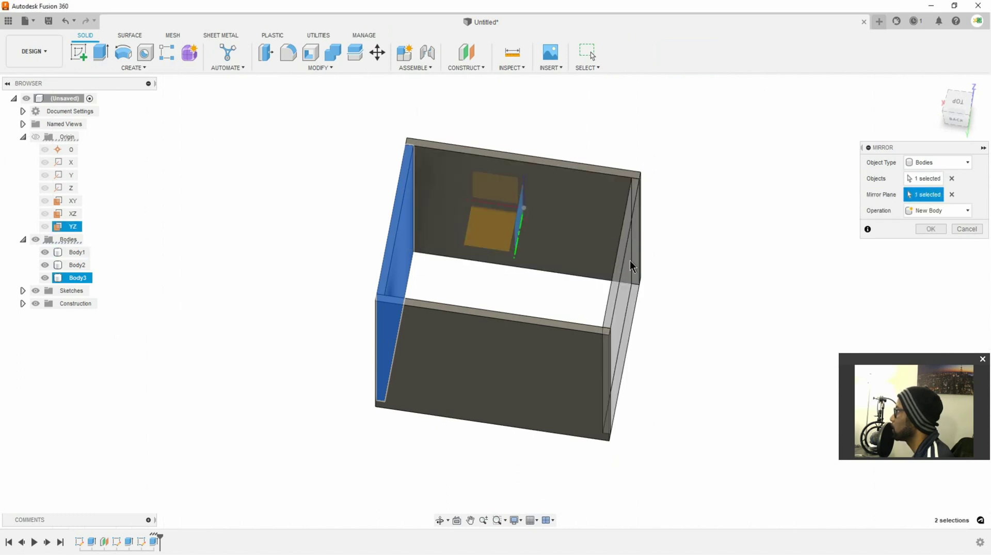
pyautogui.click(925, 228)
pyautogui.keyDown('shift'); pyautogui.moveTo(693, 340); pyautogui.dragTo(570, 287, button='middle'); pyautogui.keyUp('shift')
pyautogui.click(570, 287)
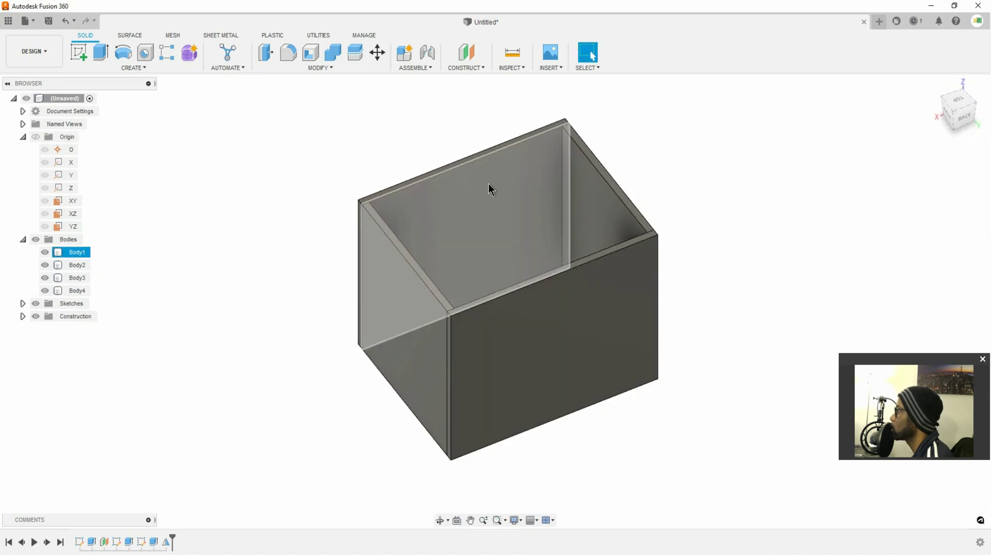
# Select each wall panel in turn to identify the box's four walls.
pyautogui.click(617, 323)
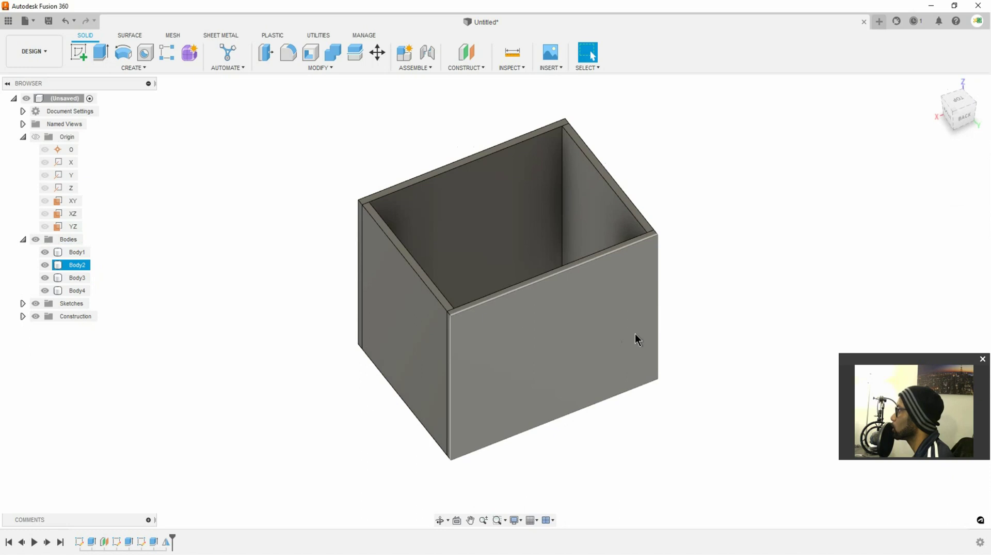
pyautogui.click(415, 314)
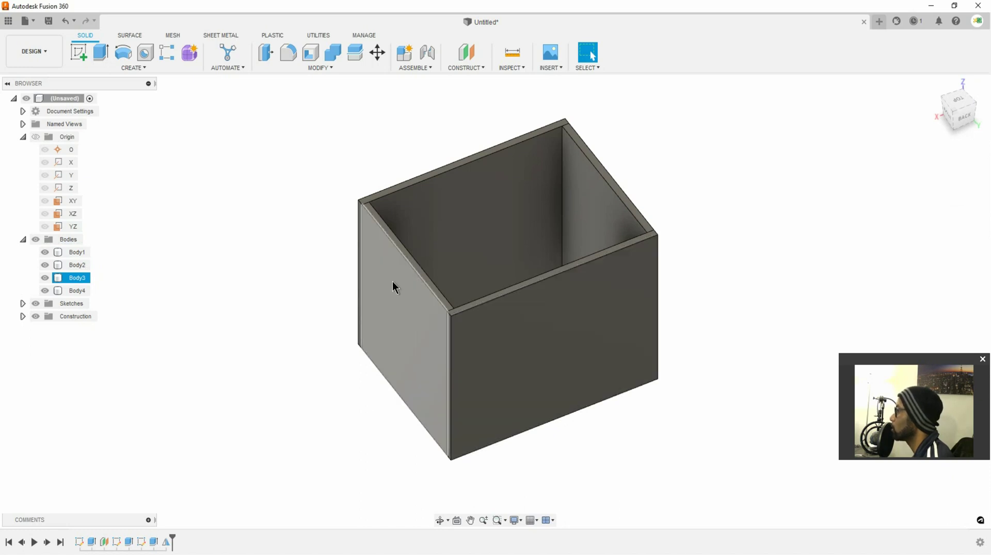
pyautogui.keyDown('shift'); pyautogui.moveTo(393, 281); pyautogui.dragTo(408, 255, button='middle'); pyautogui.keyUp('shift')
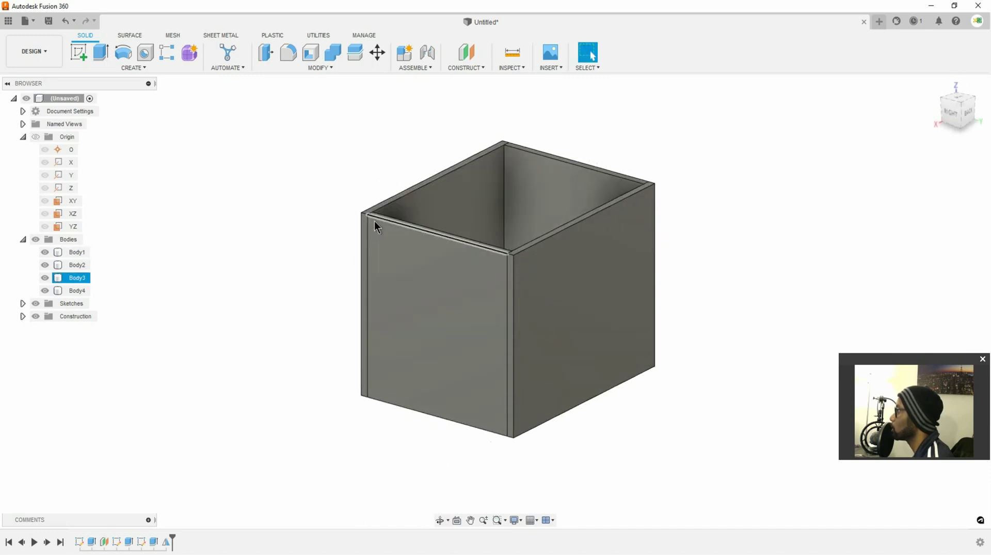
pyautogui.click(559, 297)
pyautogui.moveTo(560, 296)
pyautogui.keyDown('shift'); pyautogui.mouseDown(button='middle')
pyautogui.moveTo(491, 358)
pyautogui.moveTo(559, 328)
pyautogui.moveTo(538, 290)
pyautogui.moveTo(552, 305)
pyautogui.mouseUp(button='middle'); pyautogui.keyUp('shift')
pyautogui.click(612, 340)
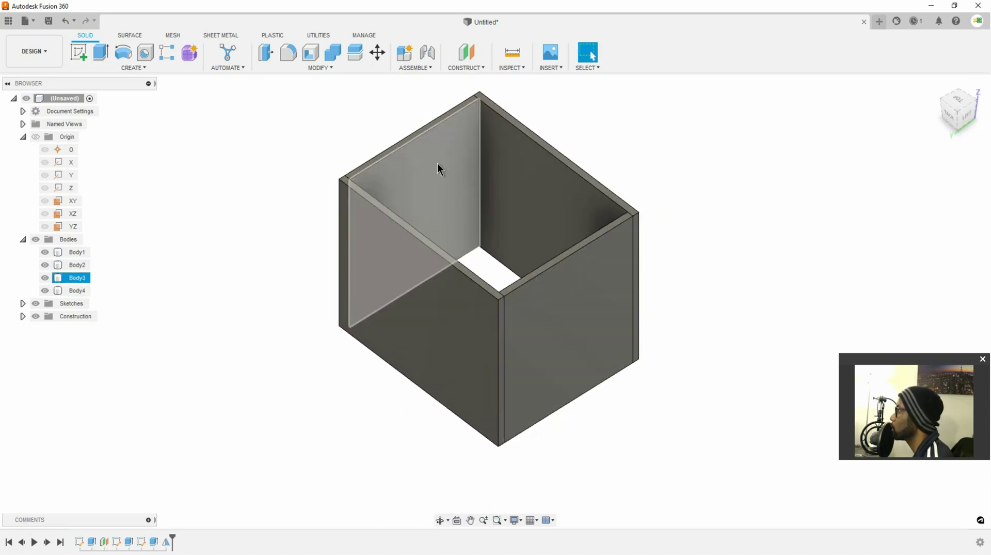
pyautogui.click(464, 248)
pyautogui.click(507, 224)
pyautogui.click(538, 290)
pyautogui.click(446, 331)
pyautogui.moveTo(399, 331)
pyautogui.keyDown('shift'); pyautogui.mouseDown(button='middle')
pyautogui.moveTo(433, 279)
pyautogui.moveTo(440, 207)
pyautogui.moveTo(464, 212)
pyautogui.moveTo(497, 187)
pyautogui.moveTo(423, 217)
pyautogui.mouseUp(button='middle'); pyautogui.keyUp('shift')
pyautogui.keyDown('shift'); pyautogui.moveTo(459, 179); pyautogui.dragTo(464, 225, button='middle'); pyautogui.keyUp('shift')
# Start a new sketch on a wall panel's thin bottom edge face.
pyautogui.scroll(-1, 496, 467)
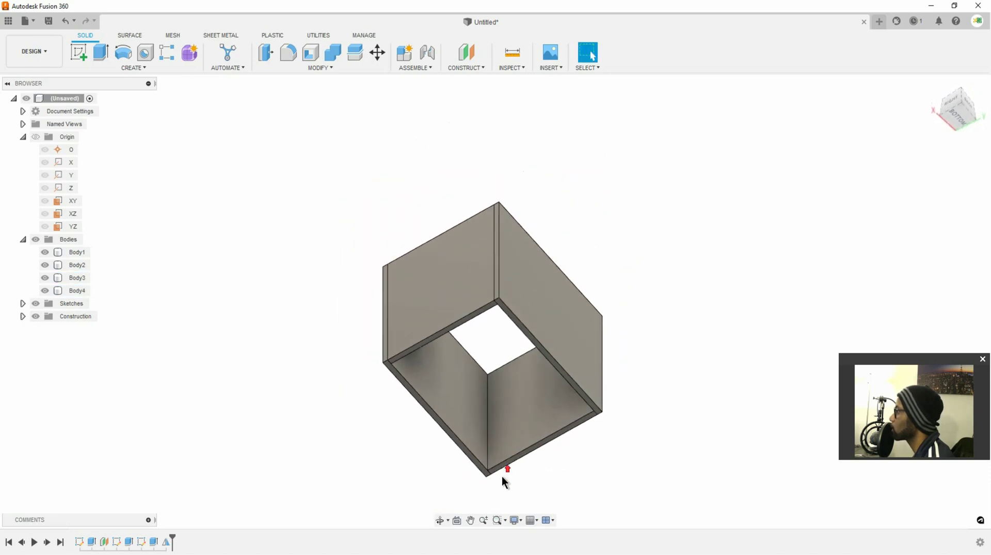
pyautogui.scroll(6, 500, 468)
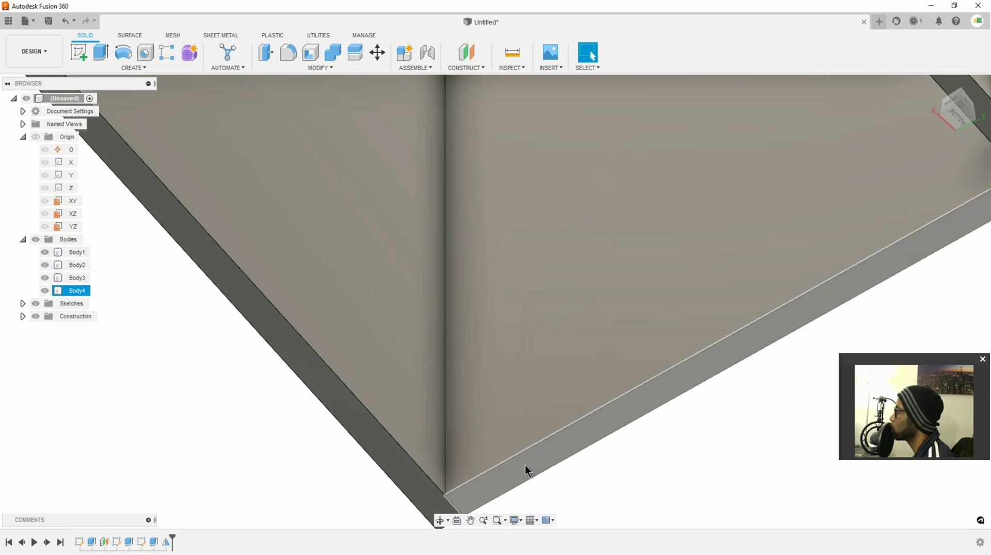
pyautogui.scroll(2, 545, 299)
pyautogui.scroll(-4, 545, 299)
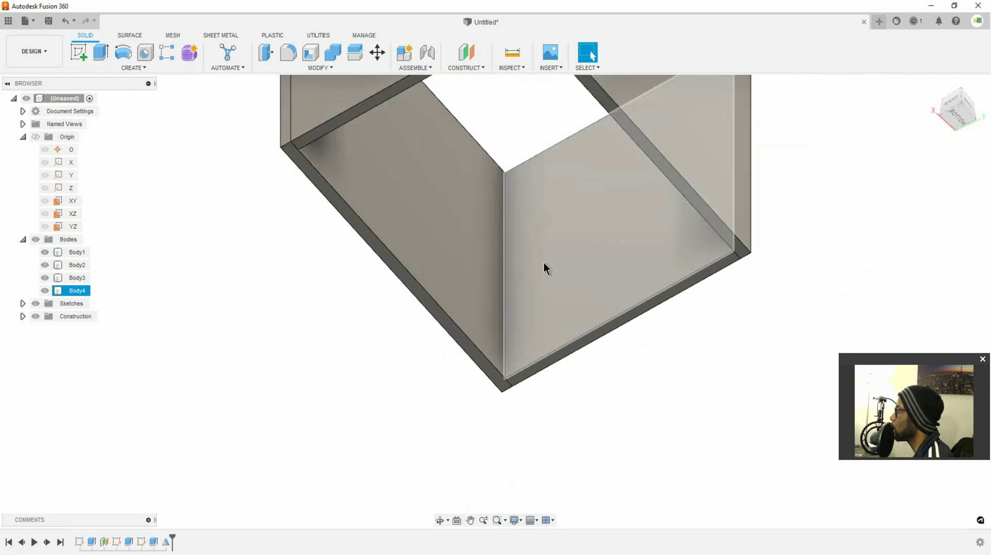
pyautogui.moveTo(543, 262); pyautogui.dragTo(542, 296, button='middle')
pyautogui.scroll(-3, 532, 363)
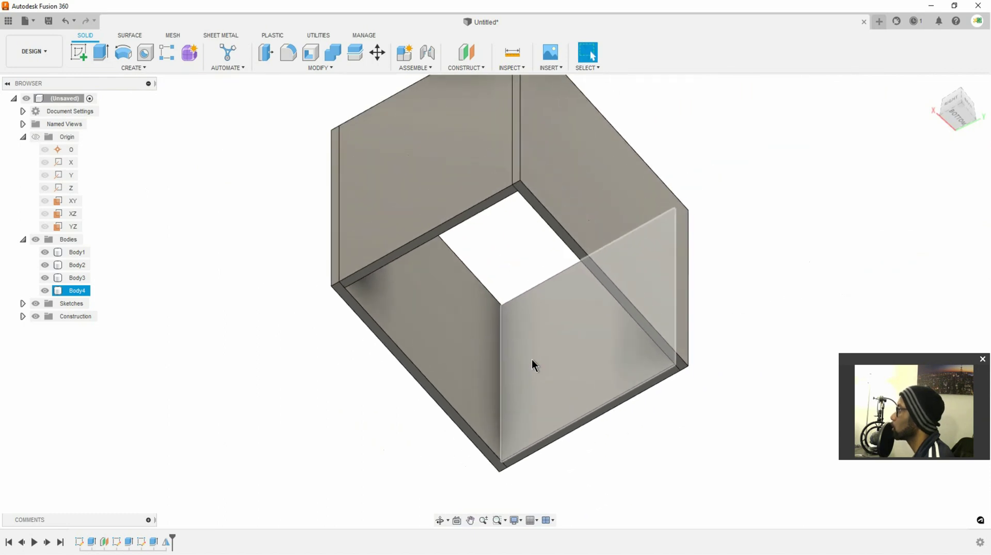
pyautogui.click(78, 52)
pyautogui.scroll(2, 531, 217)
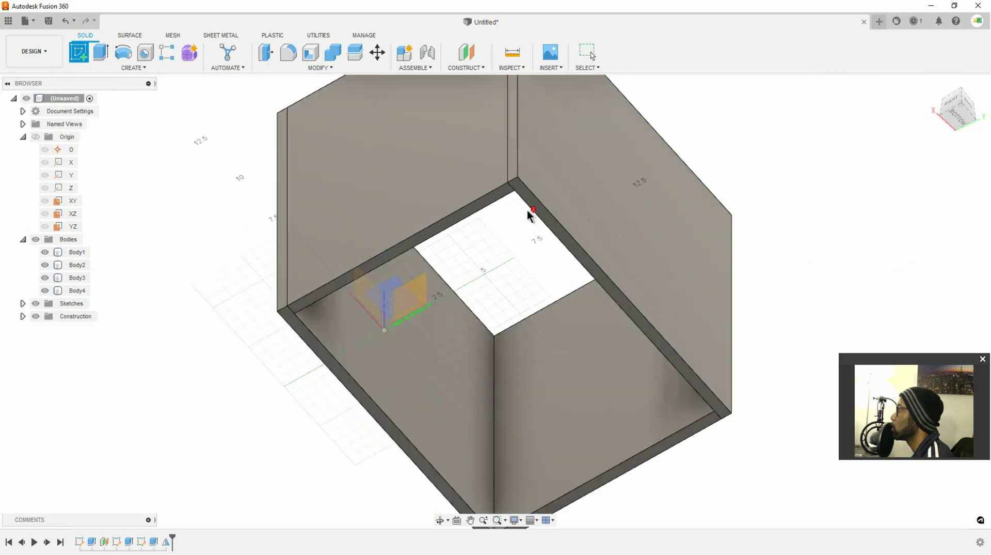
pyautogui.scroll(2, 531, 215)
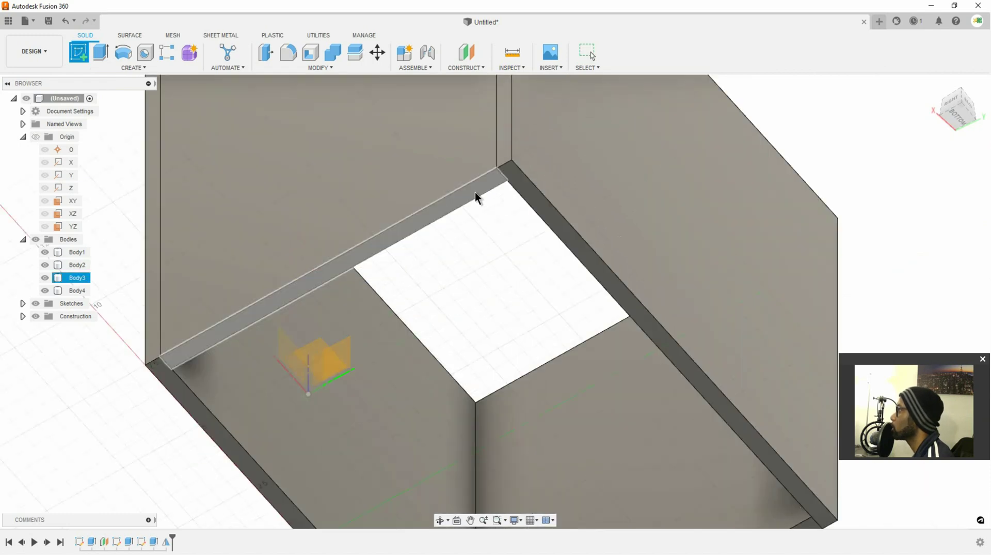
pyautogui.scroll(-4, 478, 196)
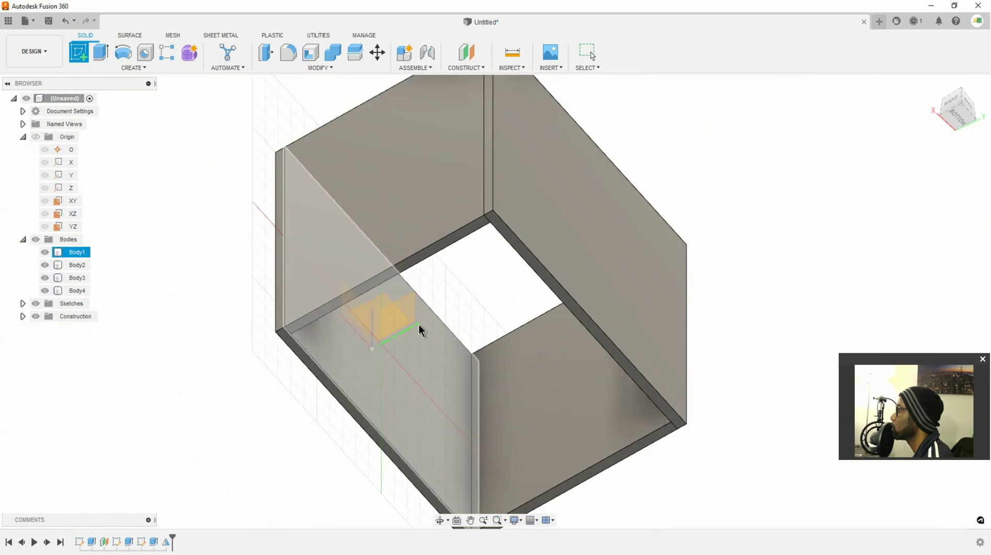
pyautogui.click(520, 250)
# Draw a two-point rectangle spanning the inside of the panel frame.
pyautogui.moveTo(545, 200)
pyautogui.mouseDown(button='middle')
pyautogui.moveTo(545, 254)
pyautogui.moveTo(567, 342)
pyautogui.mouseUp(button='middle')
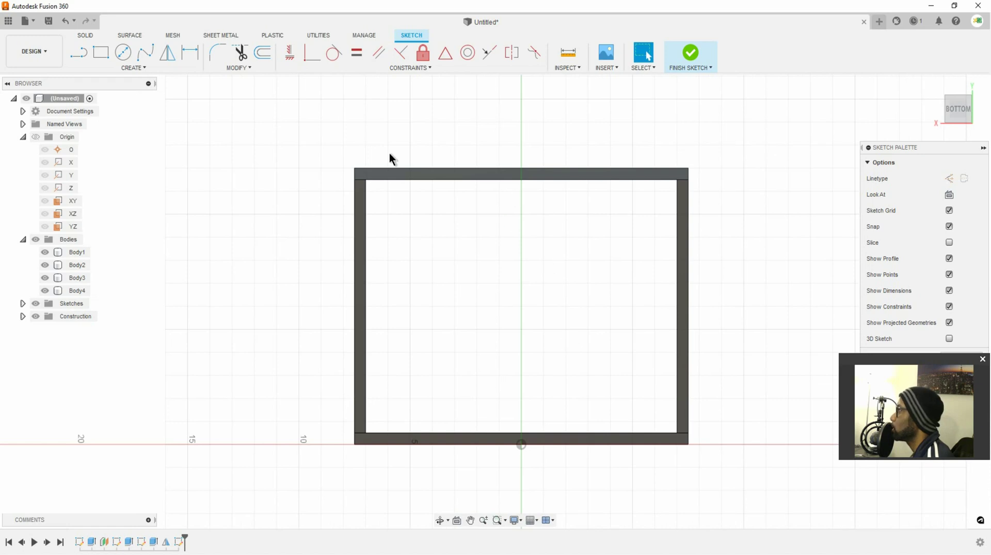
pyautogui.click(100, 54)
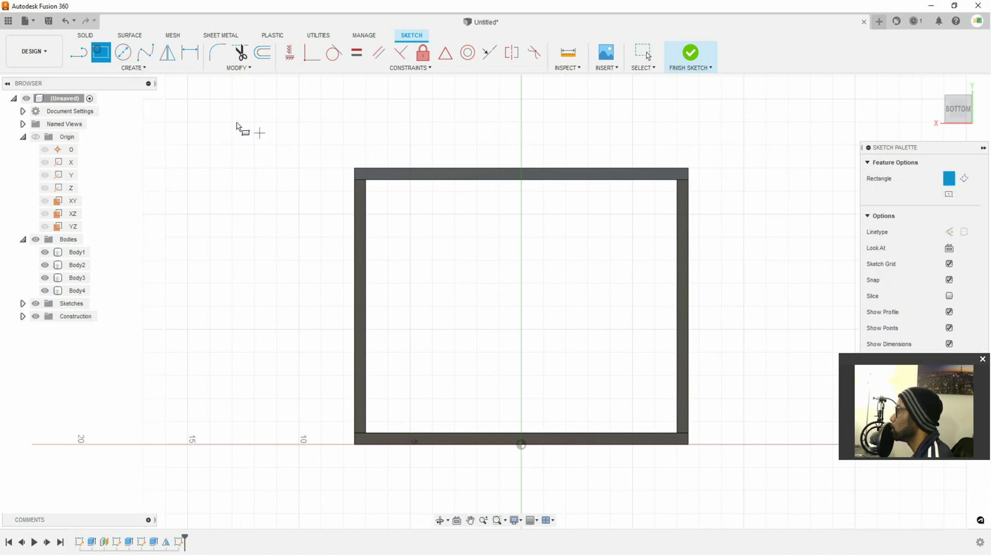
pyautogui.click(382, 194)
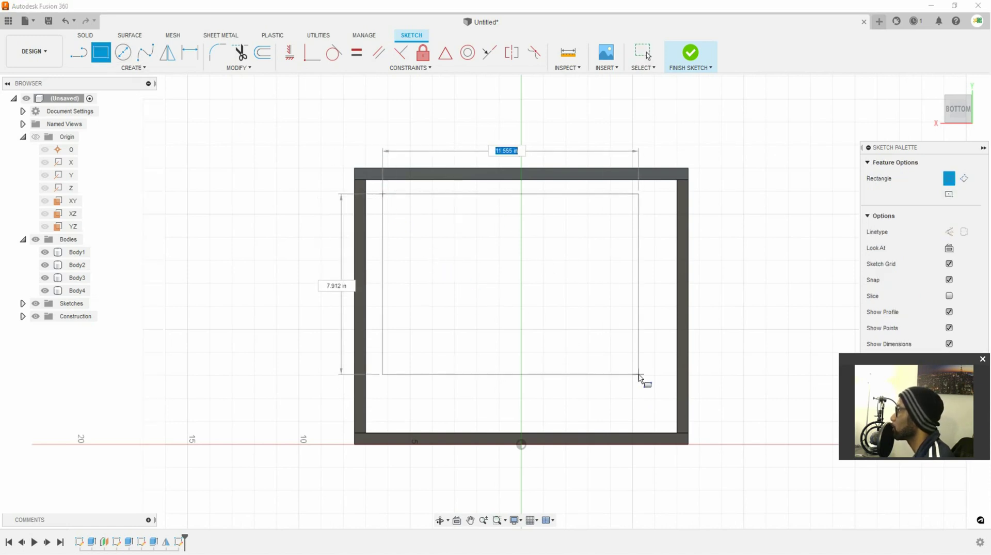
pyautogui.click(658, 412)
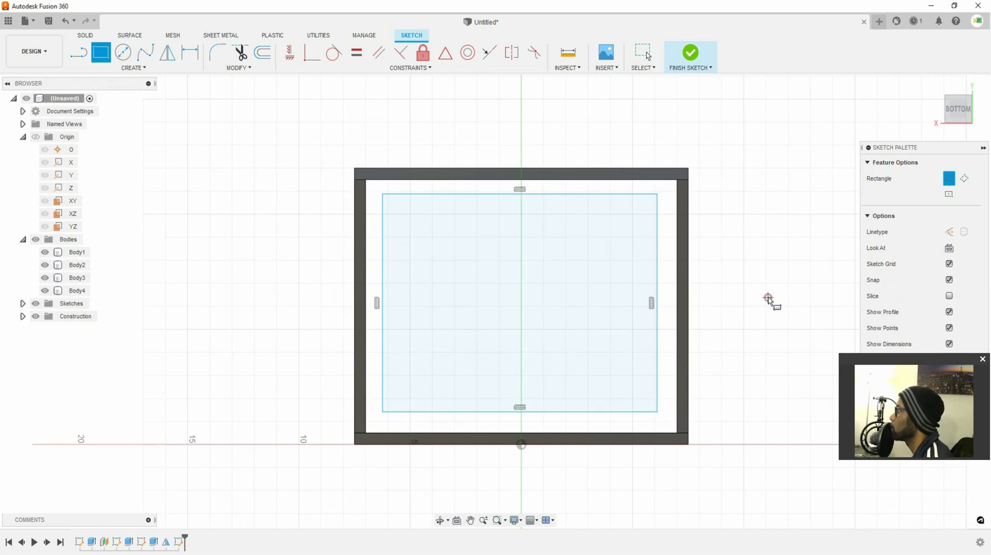
pyautogui.press('Escape')
# Project the frame's inner corner and snap the rectangle's first corner to it.
pyautogui.click(514, 121)
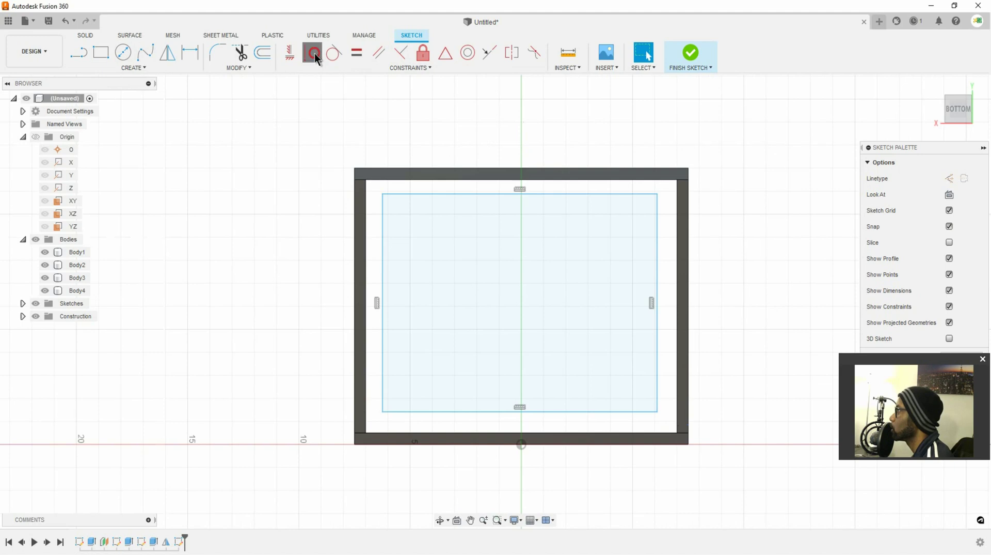
pyautogui.click(312, 52)
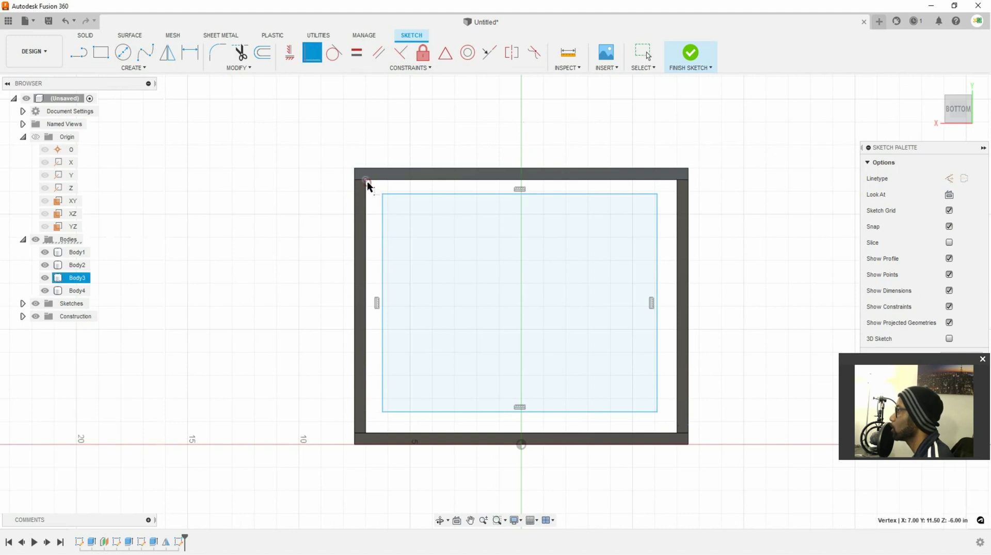
pyautogui.scroll(3, 367, 185)
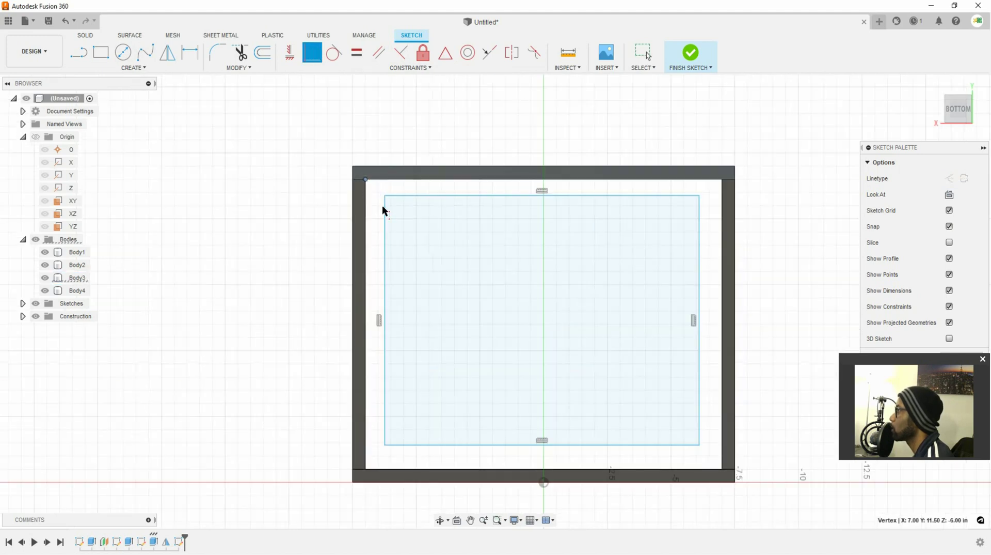
pyautogui.click(385, 199)
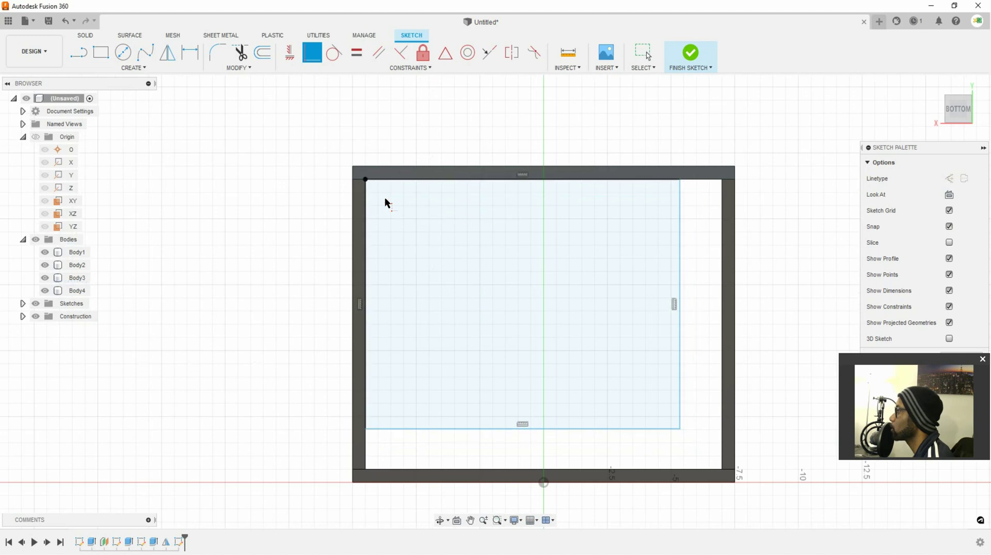
pyautogui.press('Escape')
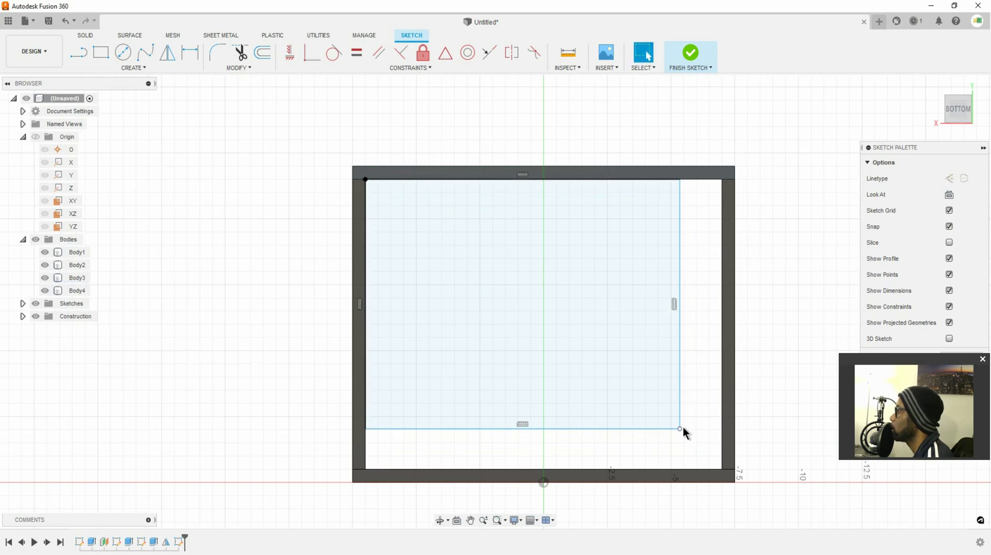
# Make the rectangle's far corner coincident with the frame's far corner, then hide Body1–Body3.
pyautogui.moveTo(681, 430)
pyautogui.mouseDown()
pyautogui.moveTo(604, 387)
pyautogui.moveTo(563, 347)
pyautogui.moveTo(719, 265)
pyautogui.moveTo(714, 352)
pyautogui.moveTo(569, 405)
pyautogui.moveTo(622, 394)
pyautogui.moveTo(564, 270)
pyautogui.moveTo(204, 175)
pyautogui.moveTo(416, 230)
pyautogui.moveTo(506, 210)
pyautogui.moveTo(317, 259)
pyautogui.moveTo(252, 217)
pyautogui.moveTo(343, 239)
pyautogui.moveTo(362, 214)
pyautogui.moveTo(681, 386)
pyautogui.mouseUp()
pyautogui.click(695, 352)
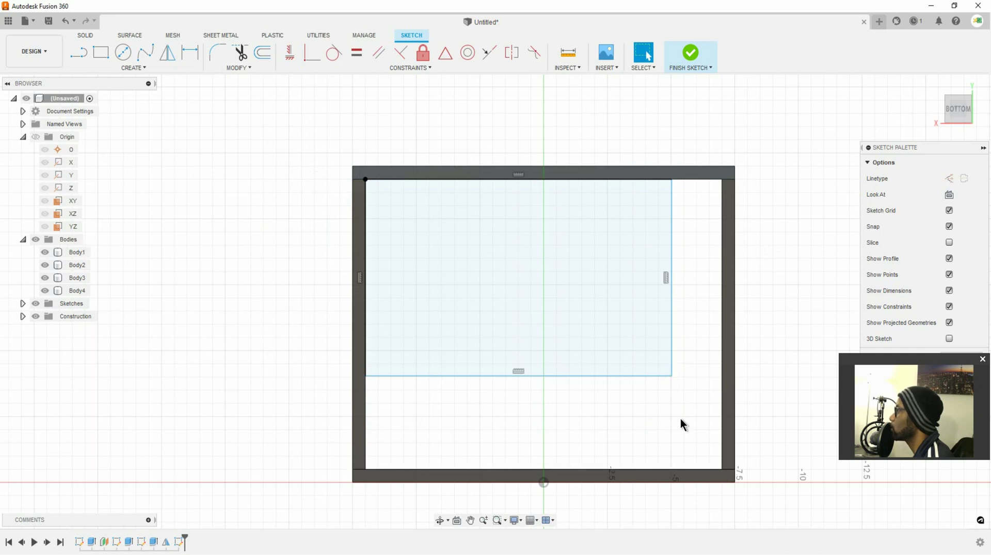
pyautogui.click(309, 54)
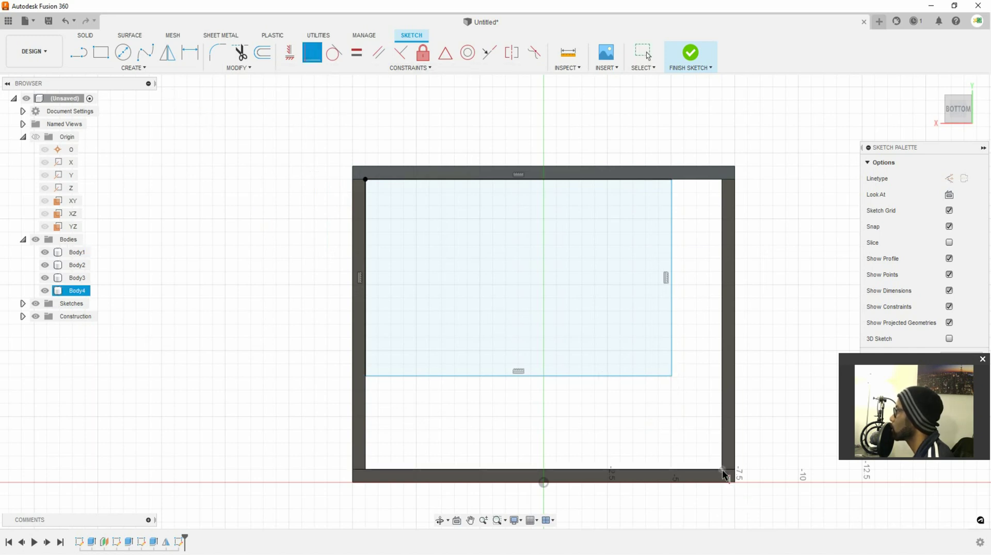
pyautogui.click(671, 378)
pyautogui.press('Escape')
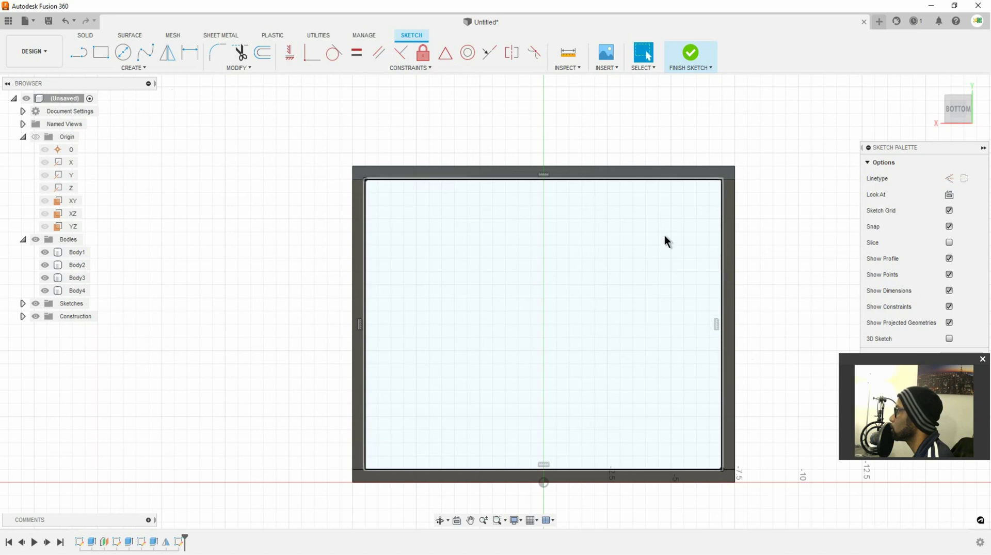
pyautogui.click(45, 252)
pyautogui.click(45, 264)
pyautogui.click(45, 277)
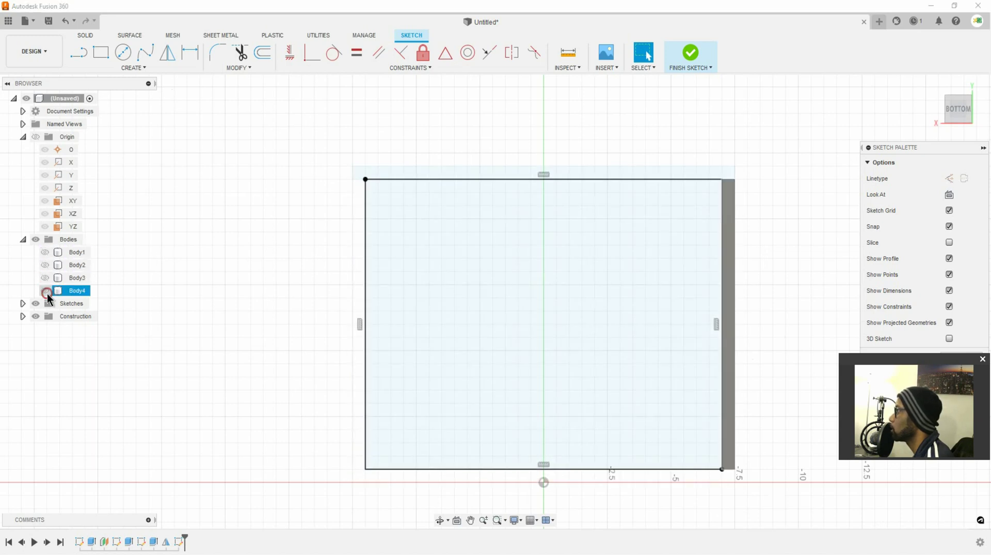
# Hide Body4 to inspect the rectangle, show Body2–Body4 again, and finish the sketch.
pyautogui.click(45, 291)
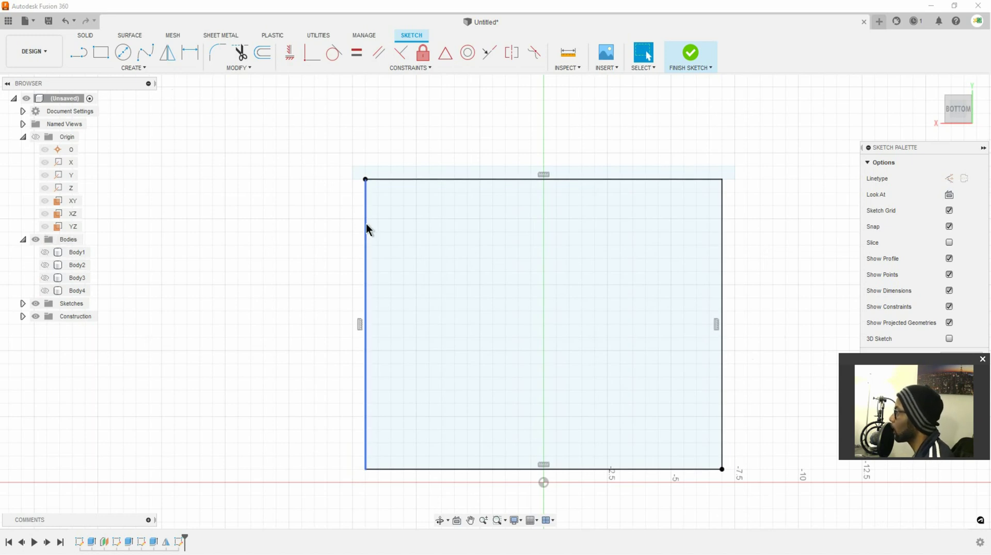
pyautogui.keyDown('shift'); pyautogui.moveTo(290, 261); pyautogui.dragTo(311, 288, button='middle'); pyautogui.keyUp('shift')
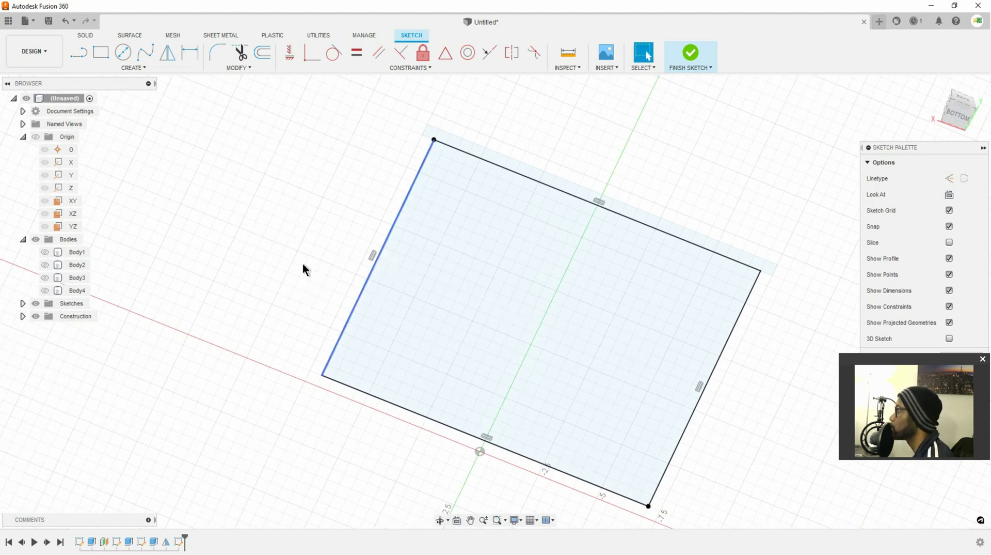
pyautogui.moveTo(581, 245)
pyautogui.keyDown('shift'); pyautogui.mouseDown(button='middle')
pyautogui.moveTo(566, 223)
pyautogui.moveTo(529, 270)
pyautogui.moveTo(537, 148)
pyautogui.moveTo(493, 178)
pyautogui.mouseUp(button='middle'); pyautogui.keyUp('shift')
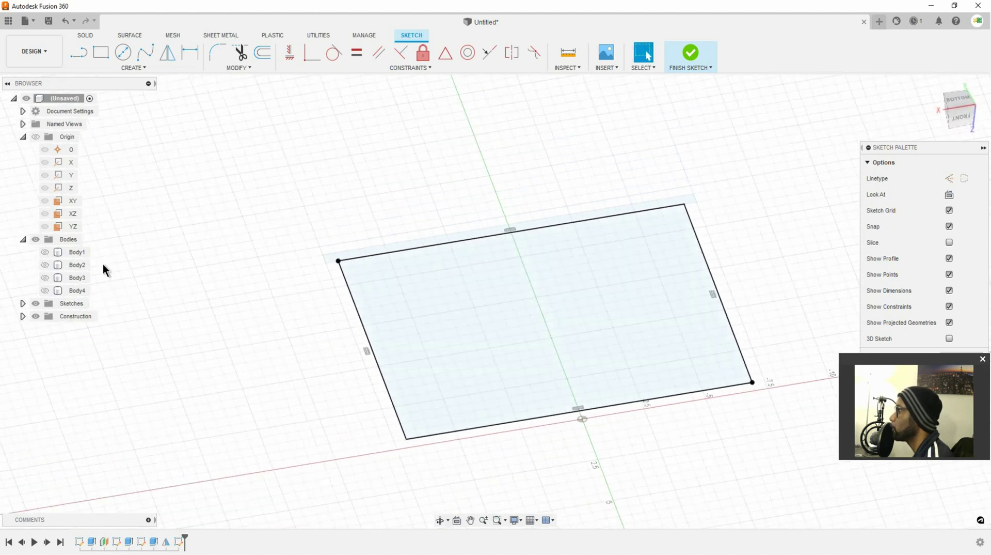
pyautogui.click(44, 264)
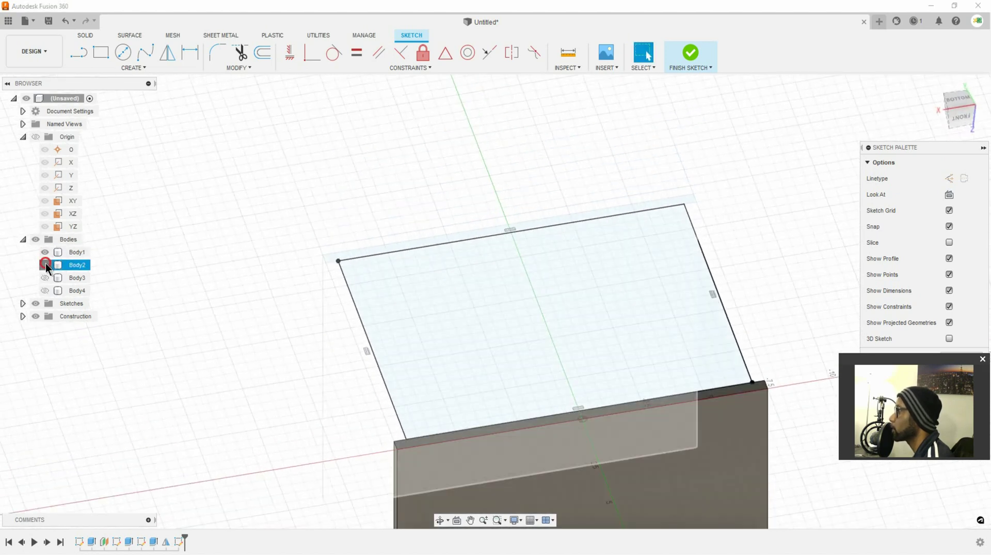
pyautogui.moveTo(439, 341)
pyautogui.keyDown('shift'); pyautogui.mouseDown(button='middle')
pyautogui.moveTo(454, 347)
pyautogui.moveTo(427, 395)
pyautogui.mouseUp(button='middle'); pyautogui.keyUp('shift')
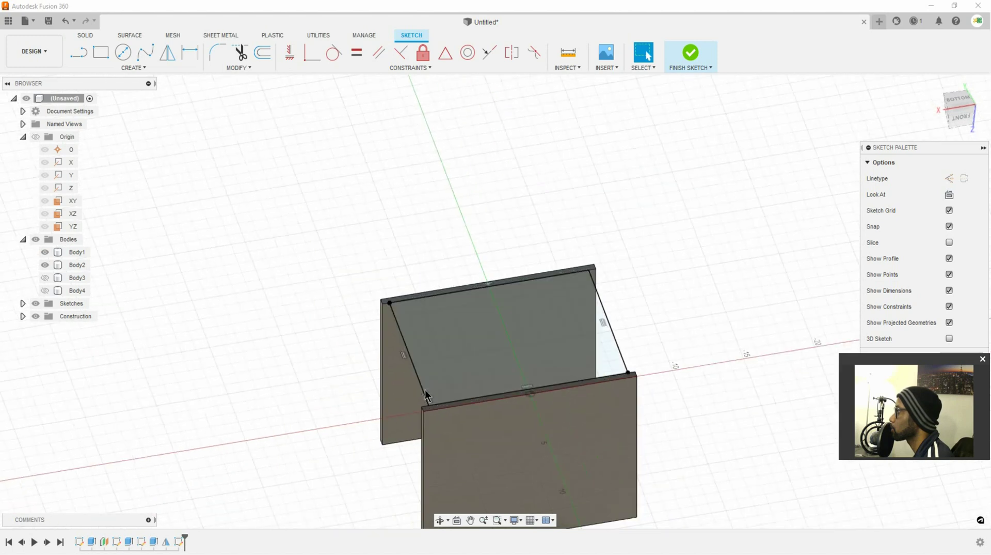
pyautogui.click(45, 277)
pyautogui.click(45, 290)
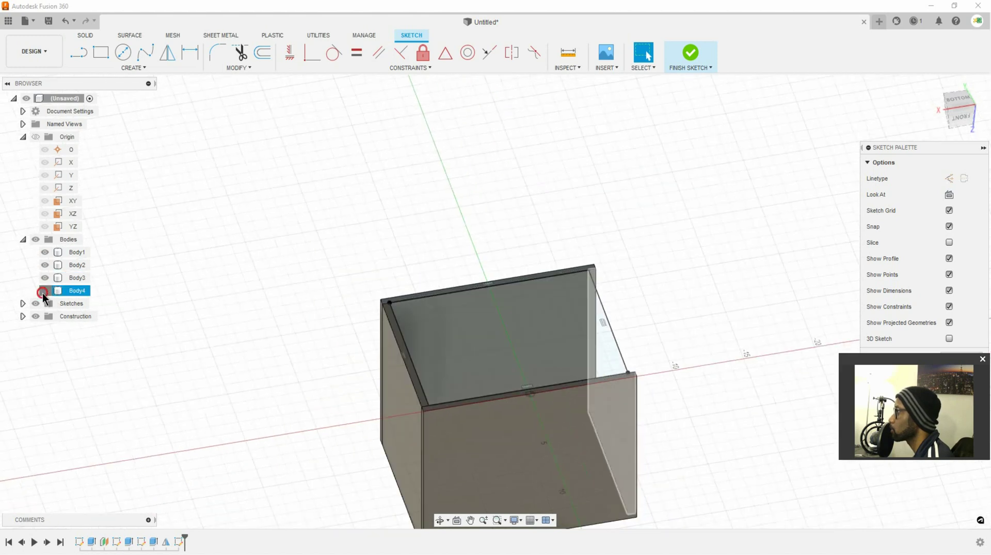
pyautogui.keyDown('shift'); pyautogui.moveTo(440, 245); pyautogui.dragTo(496, 310, button='middle'); pyautogui.keyUp('shift')
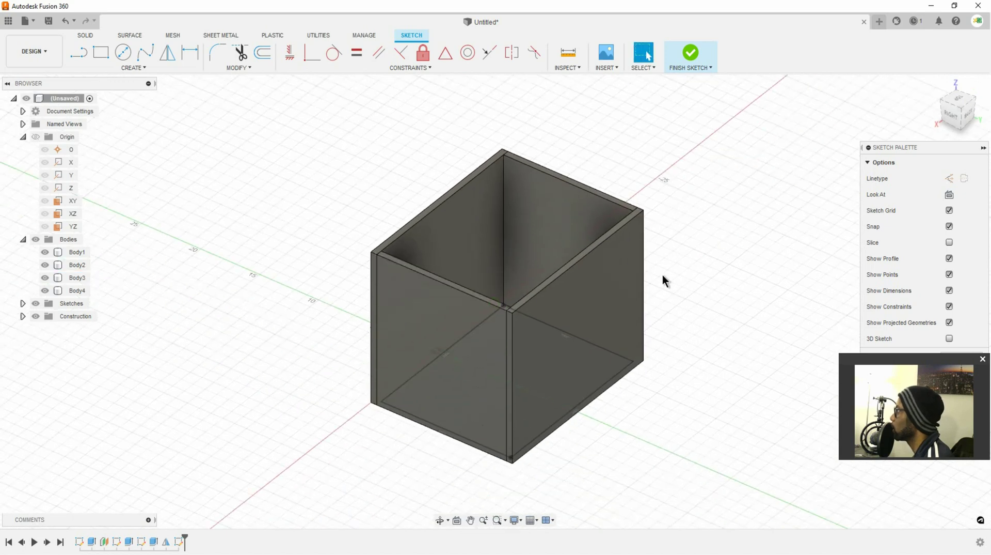
pyautogui.click(683, 53)
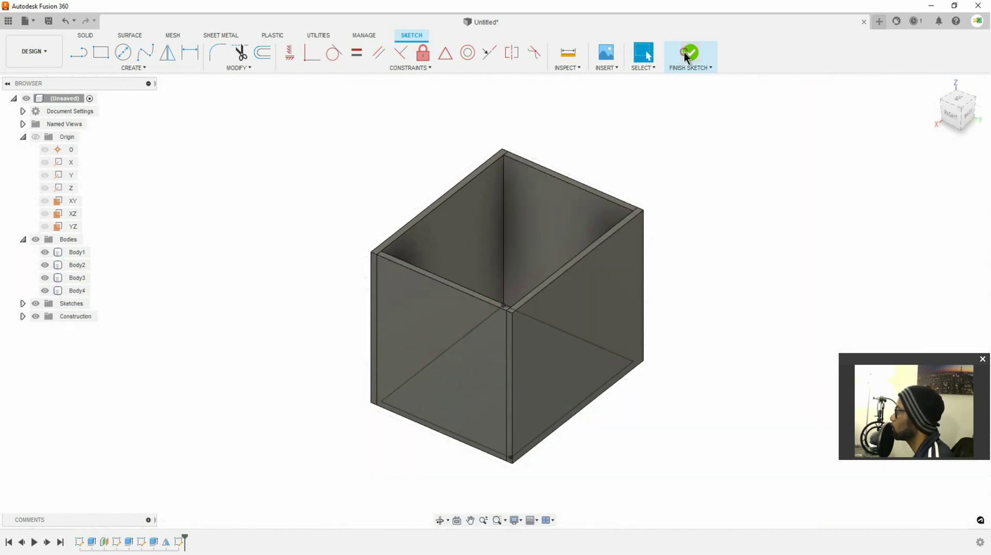
# Extrude the floor rectangle -0.5 in to form the floor plate.
pyautogui.click(505, 307)
pyautogui.moveTo(507, 307)
pyautogui.keyDown('shift'); pyautogui.mouseDown(button='middle')
pyautogui.moveTo(533, 296)
pyautogui.moveTo(491, 228)
pyautogui.moveTo(500, 298)
pyautogui.mouseUp(button='middle'); pyautogui.keyUp('shift')
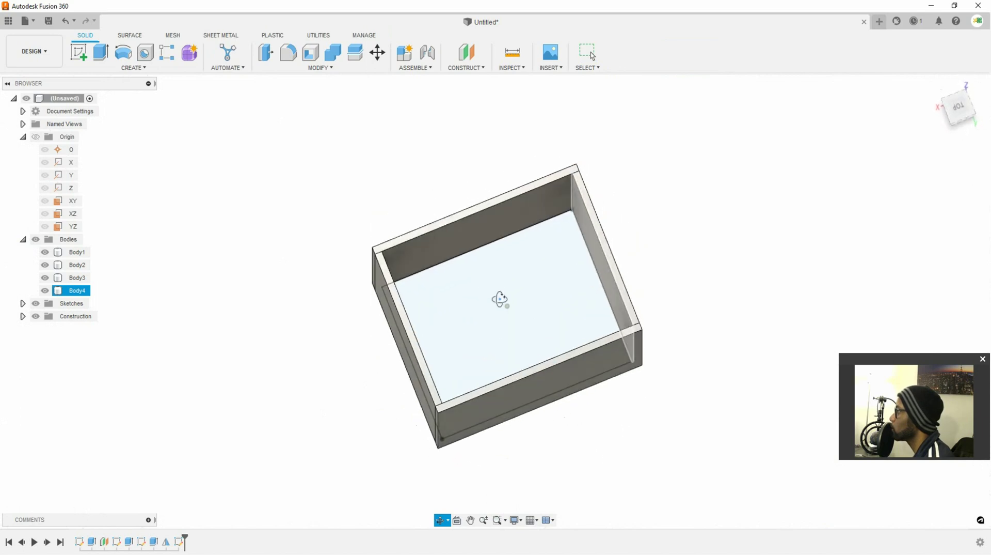
pyautogui.press('Escape')
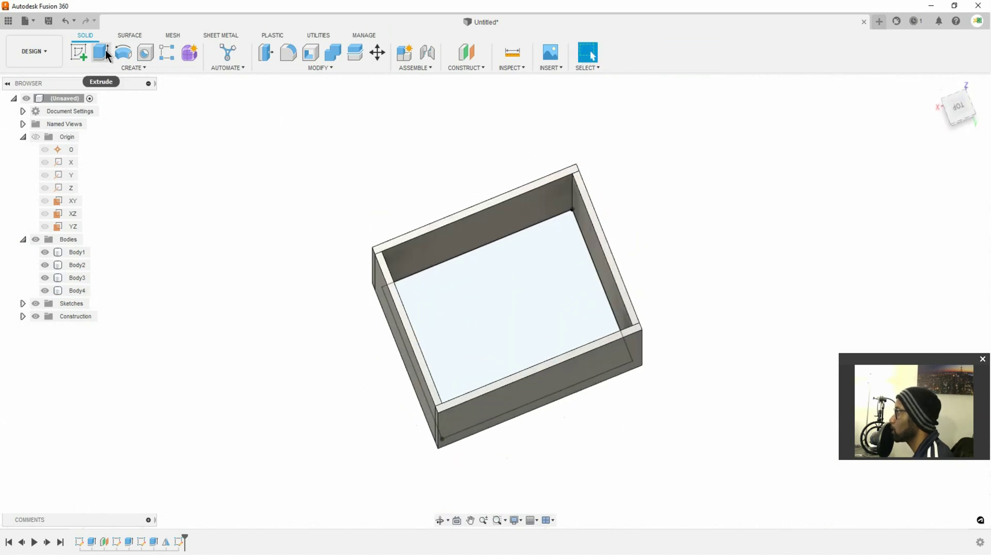
pyautogui.click(101, 52)
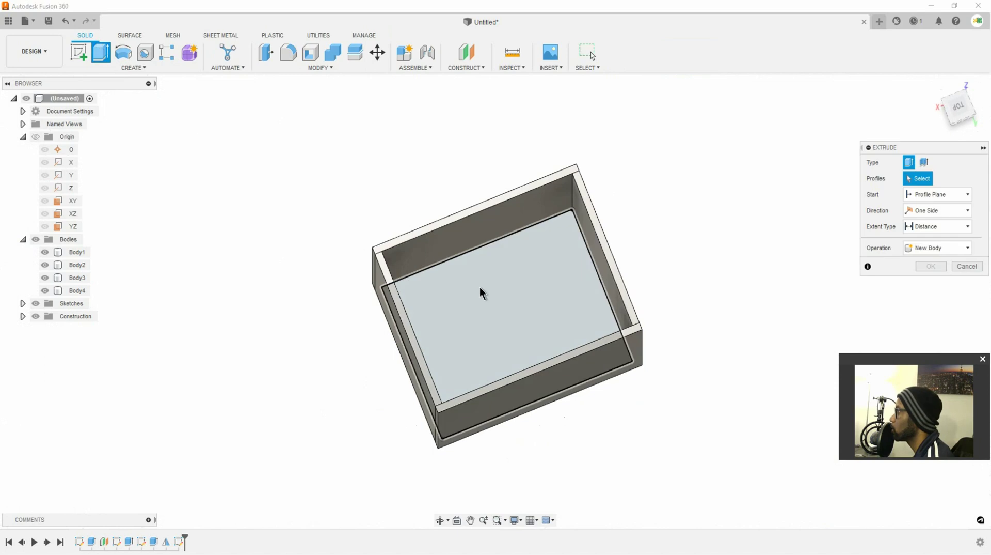
pyautogui.click(492, 301)
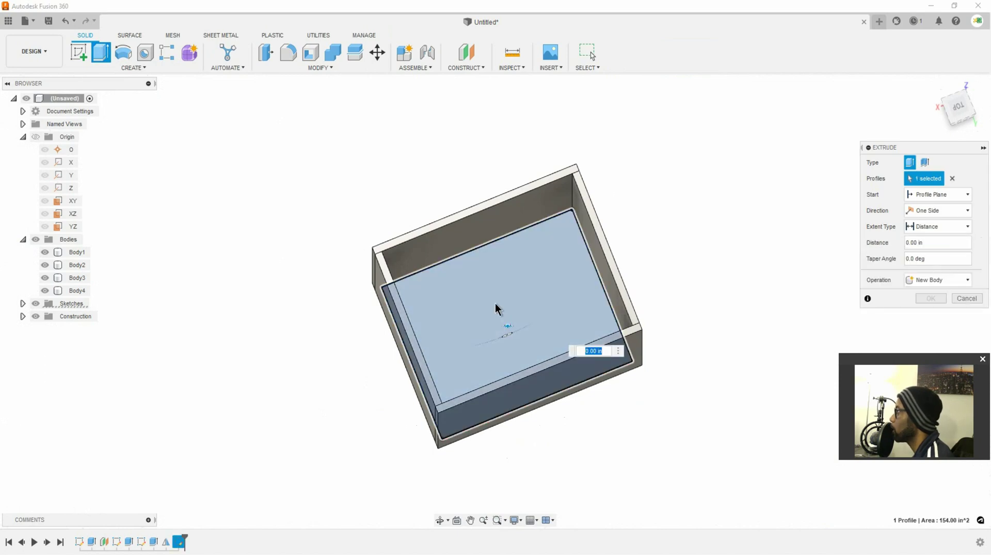
pyautogui.keyDown('shift'); pyautogui.moveTo(510, 365); pyautogui.dragTo(563, 378, button='middle'); pyautogui.keyUp('shift')
pyautogui.moveTo(507, 387); pyautogui.dragTo(503, 460)
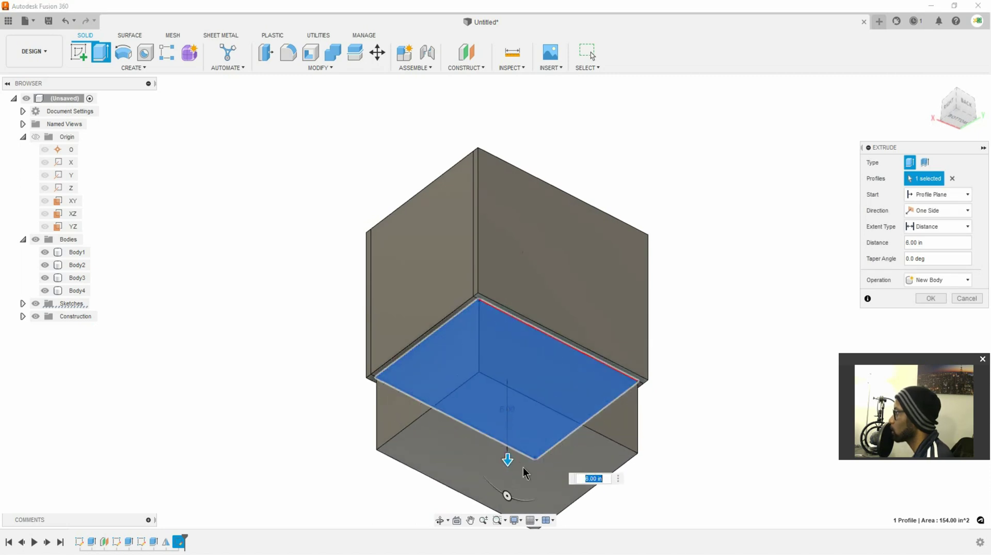
pyautogui.click(932, 241)
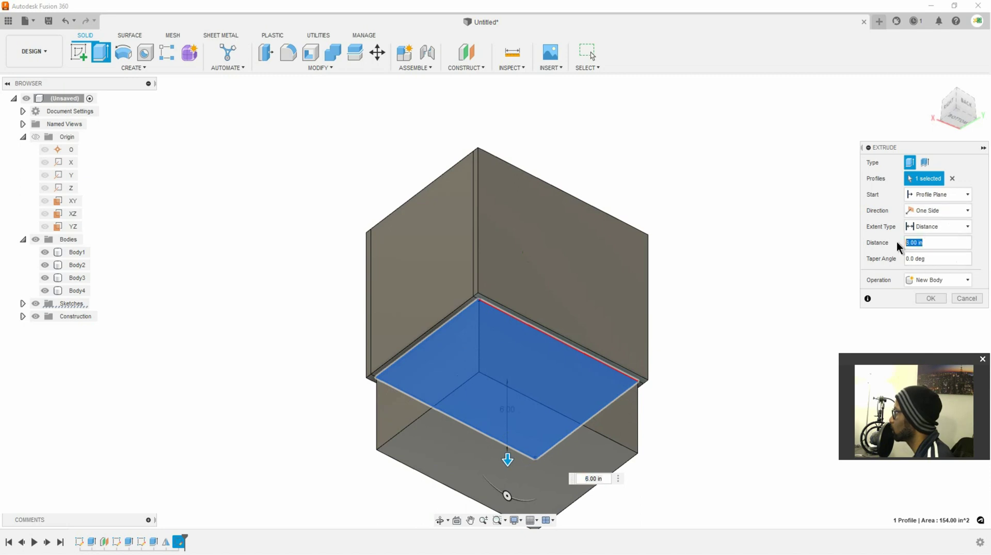
pyautogui.moveTo(508, 457); pyautogui.dragTo(516, 347)
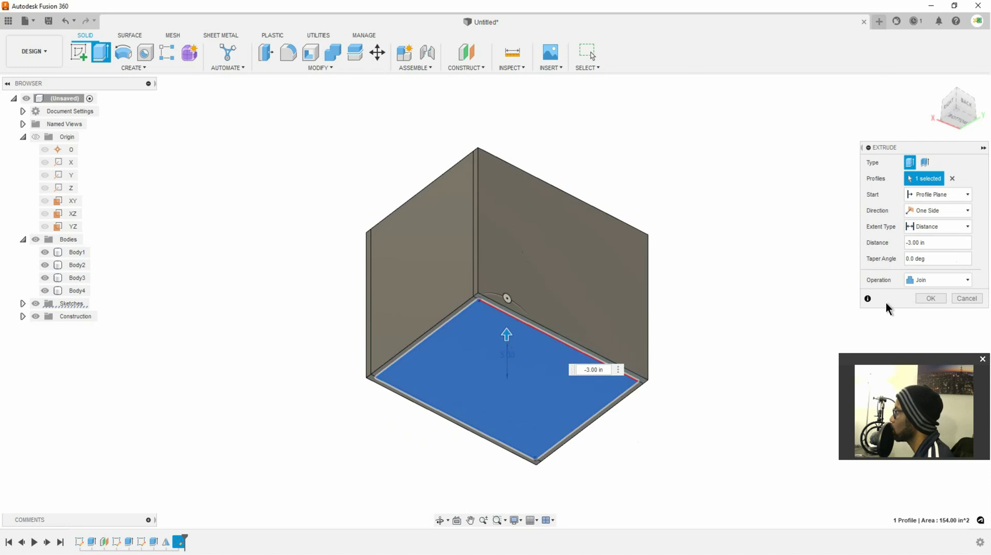
pyautogui.click(940, 245)
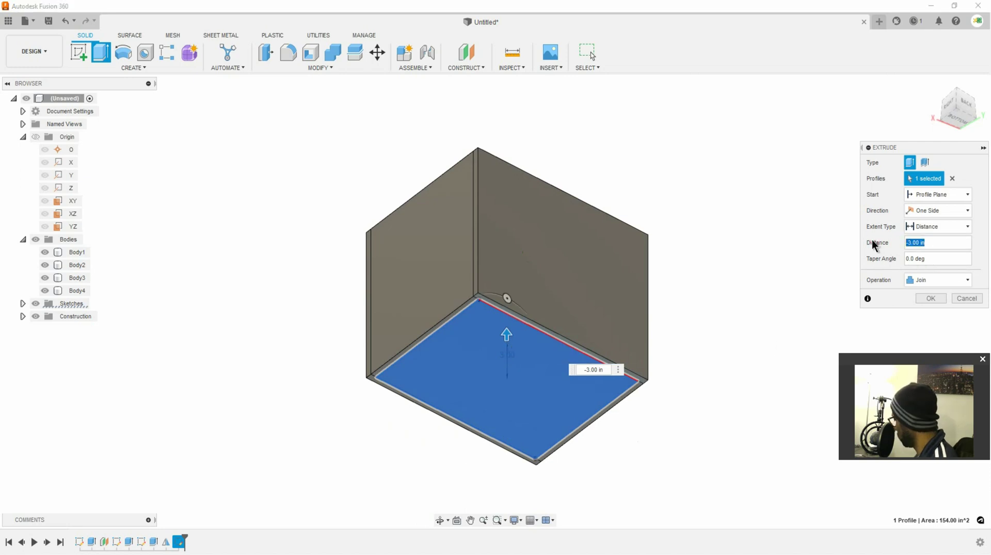
pyautogui.write('-.5')
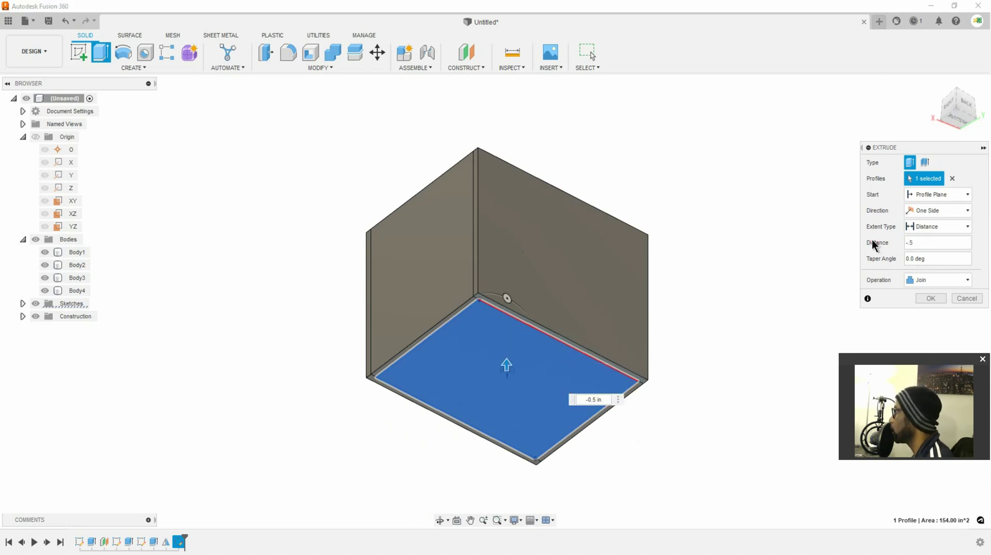
pyautogui.press('Return')
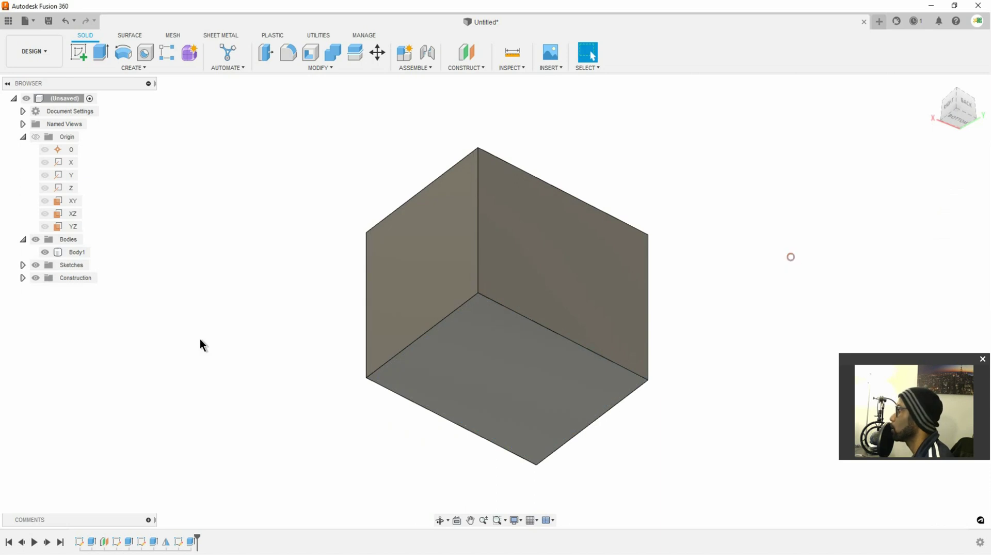
# Change the floor extrude's operation to New Body, creating Body5.
pyautogui.rightClick(190, 541)
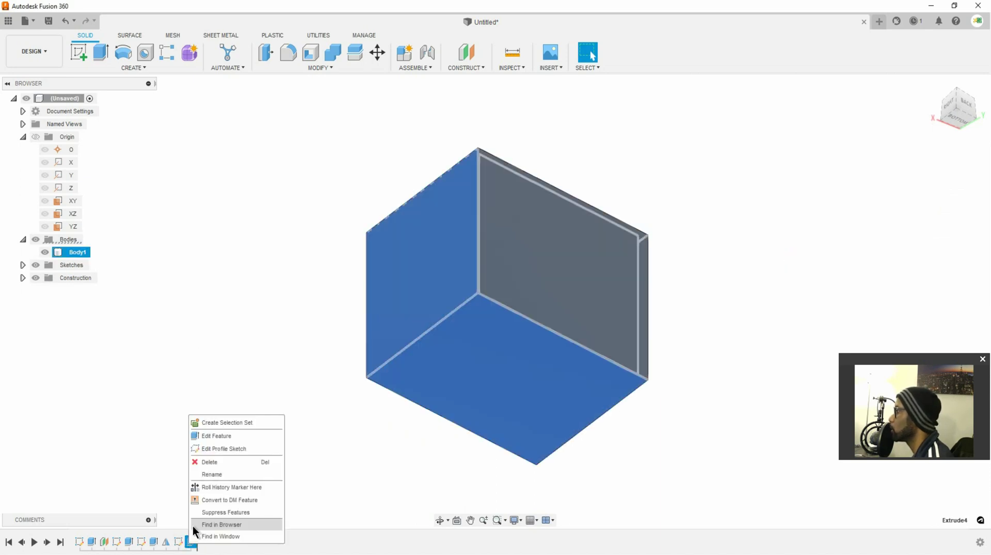
pyautogui.click(209, 437)
pyautogui.click(943, 281)
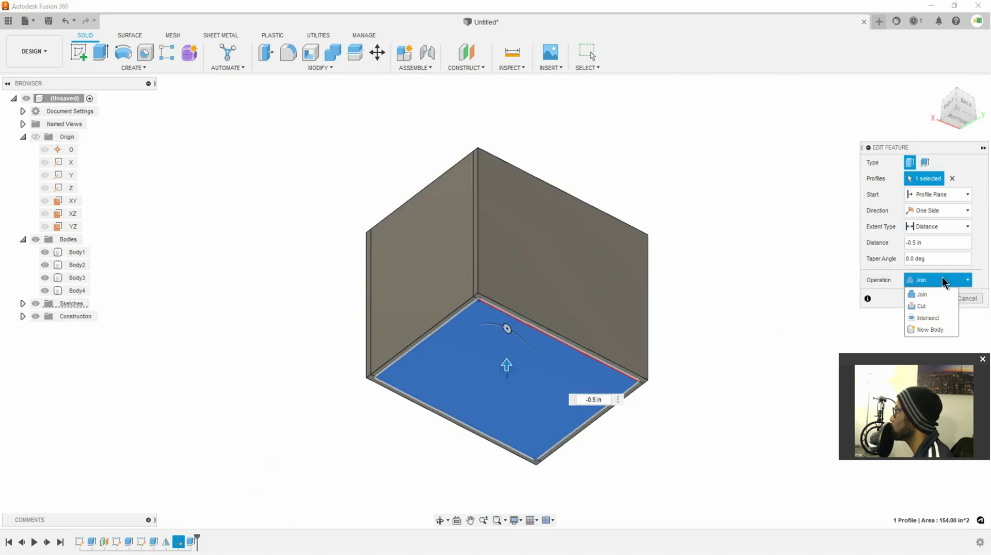
pyautogui.click(929, 329)
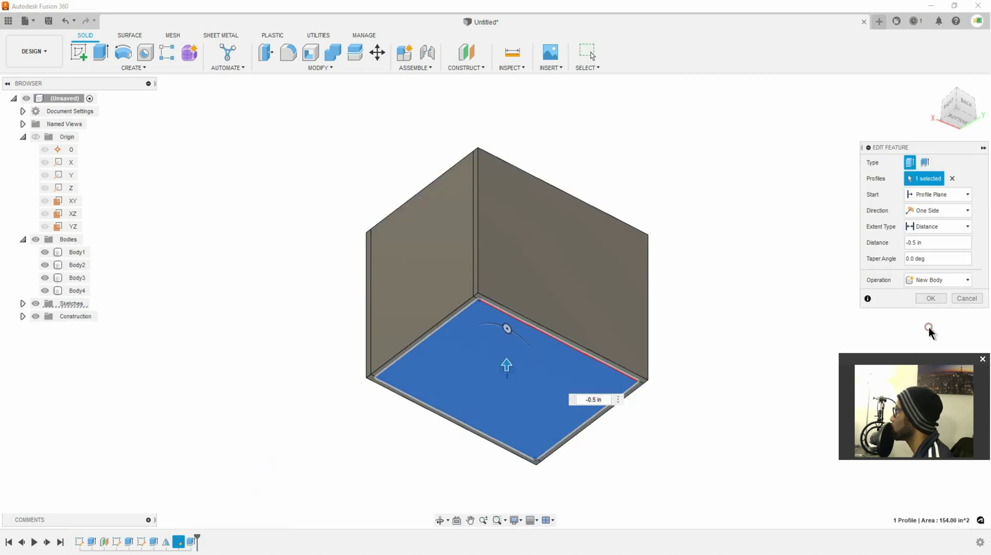
pyautogui.click(930, 299)
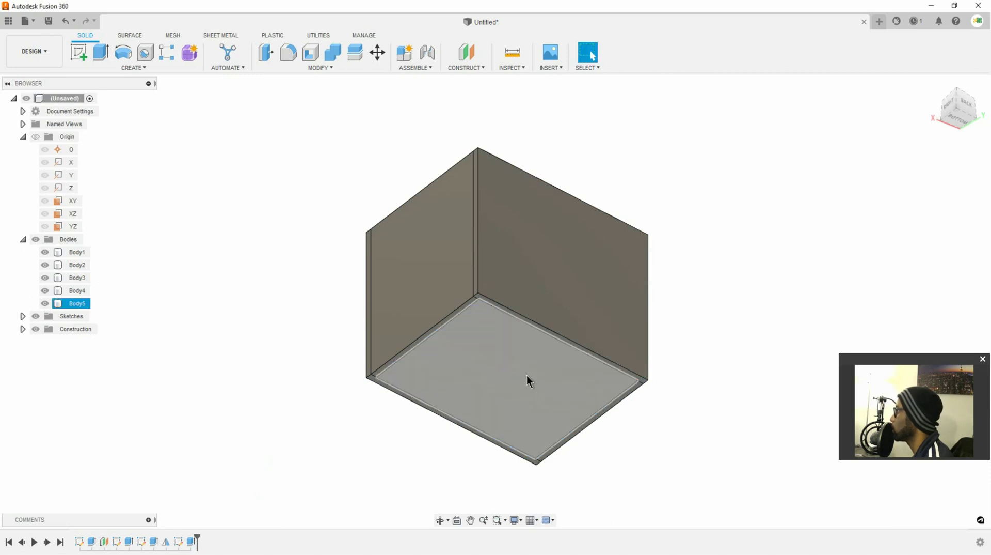
pyautogui.press('Escape')
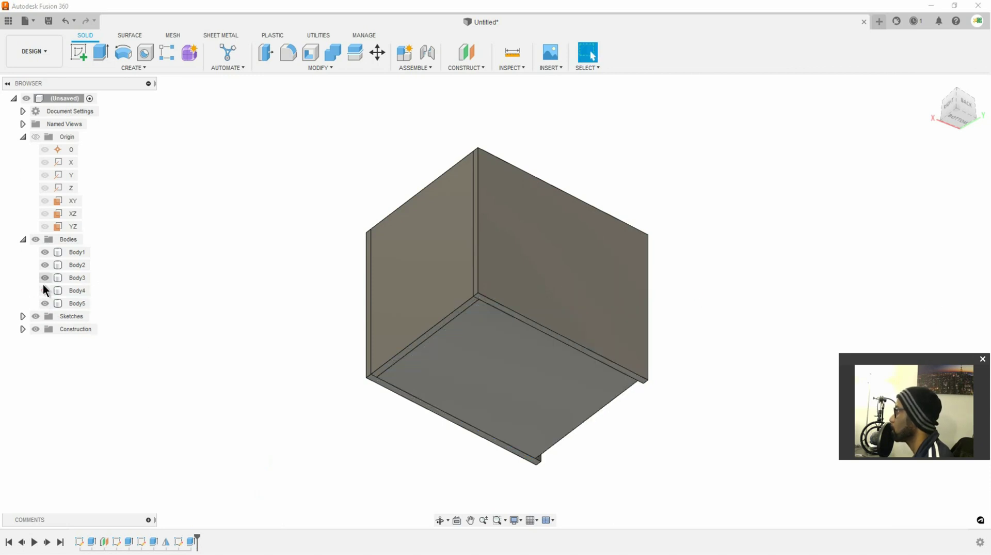
pyautogui.click(44, 277)
pyautogui.click(45, 265)
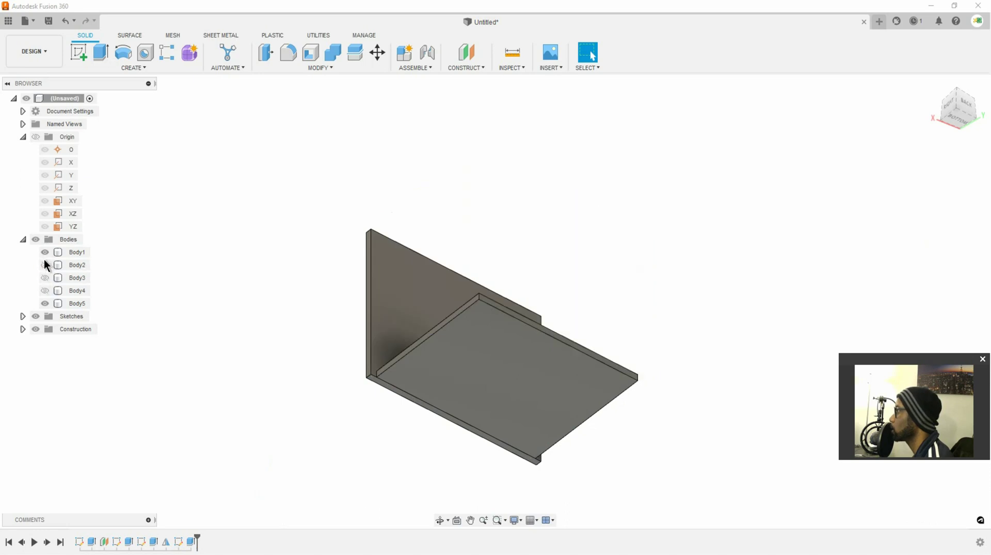
pyautogui.click(45, 252)
pyautogui.keyDown('shift'); pyautogui.moveTo(413, 256); pyautogui.dragTo(407, 317, button='middle'); pyautogui.keyUp('shift')
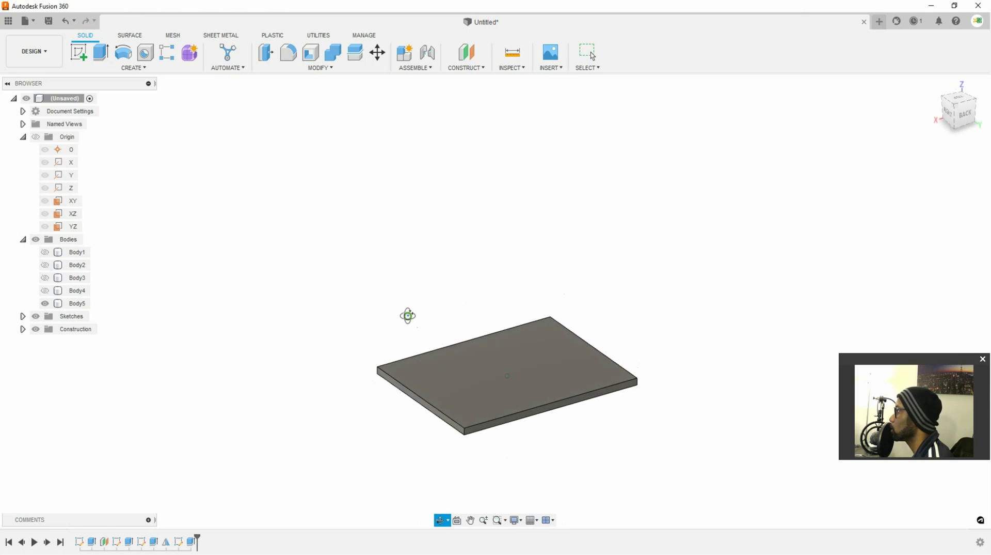
pyautogui.click(503, 367)
pyautogui.press('Escape')
pyautogui.click(43, 253)
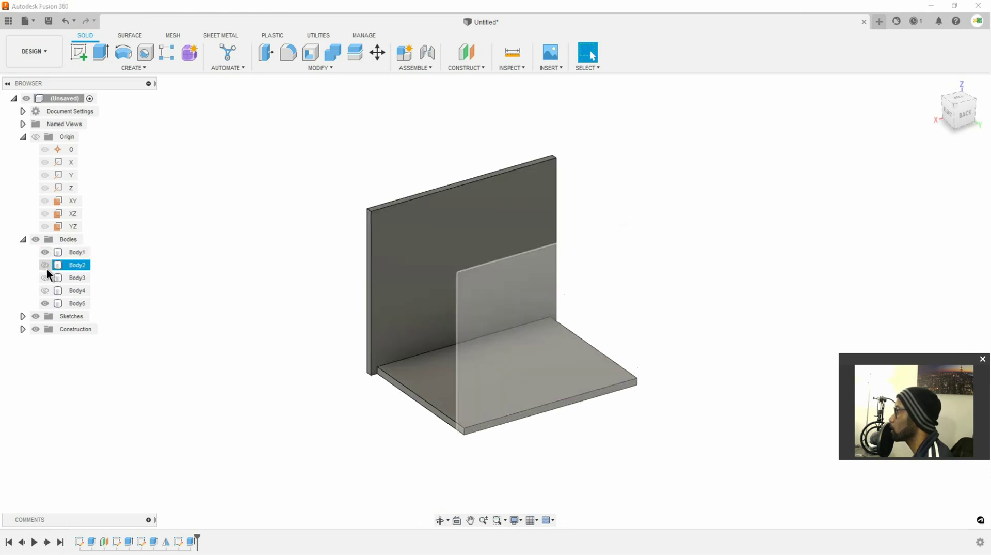
pyautogui.click(46, 266)
pyautogui.moveTo(228, 416)
pyautogui.keyDown('shift'); pyautogui.mouseDown(button='middle')
pyautogui.moveTo(275, 429)
pyautogui.moveTo(237, 408)
pyautogui.mouseUp(button='middle'); pyautogui.keyUp('shift')
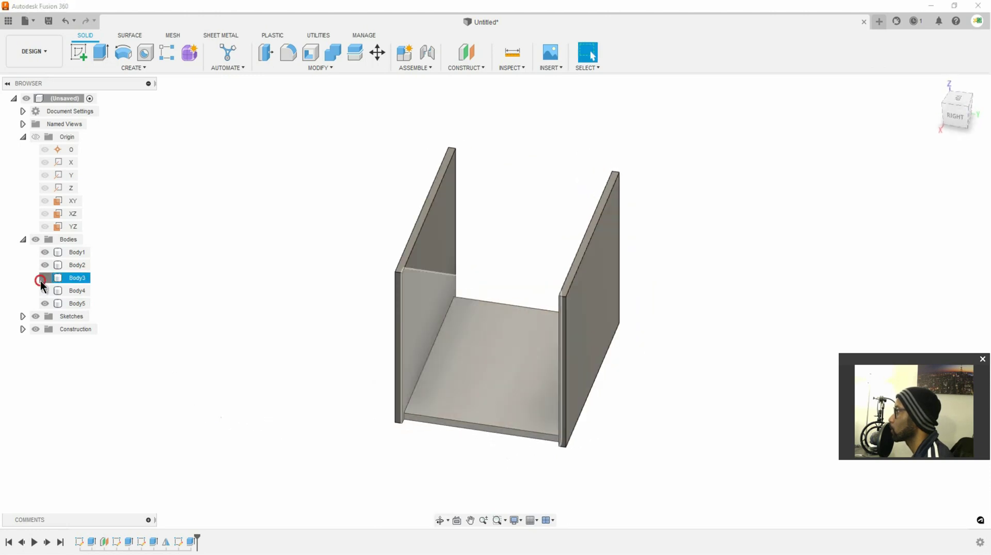
pyautogui.click(42, 281)
pyautogui.click(45, 290)
pyautogui.click(576, 336)
pyautogui.keyDown('shift'); pyautogui.moveTo(576, 336); pyautogui.dragTo(420, 331, button='middle'); pyautogui.keyUp('shift')
pyautogui.press('Escape')
pyautogui.click(45, 303)
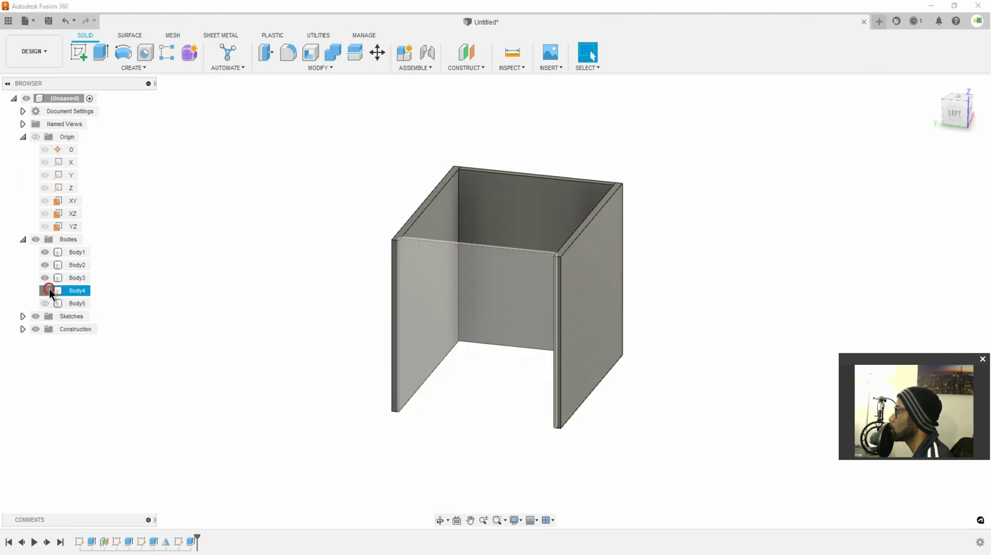
pyautogui.click(47, 291)
pyautogui.click(44, 303)
pyautogui.keyDown('shift'); pyautogui.moveTo(213, 330); pyautogui.dragTo(315, 328, button='middle'); pyautogui.keyUp('shift')
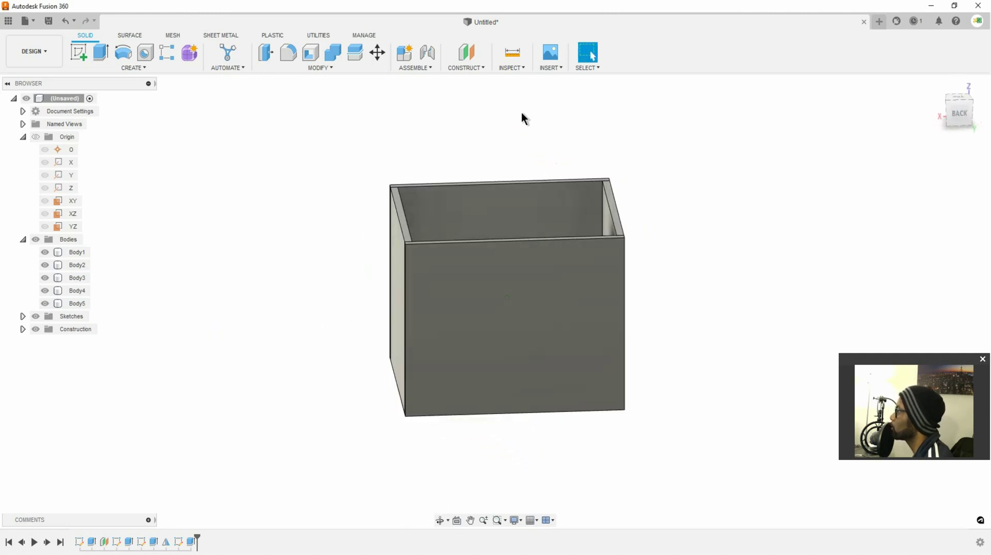
pyautogui.click(509, 65)
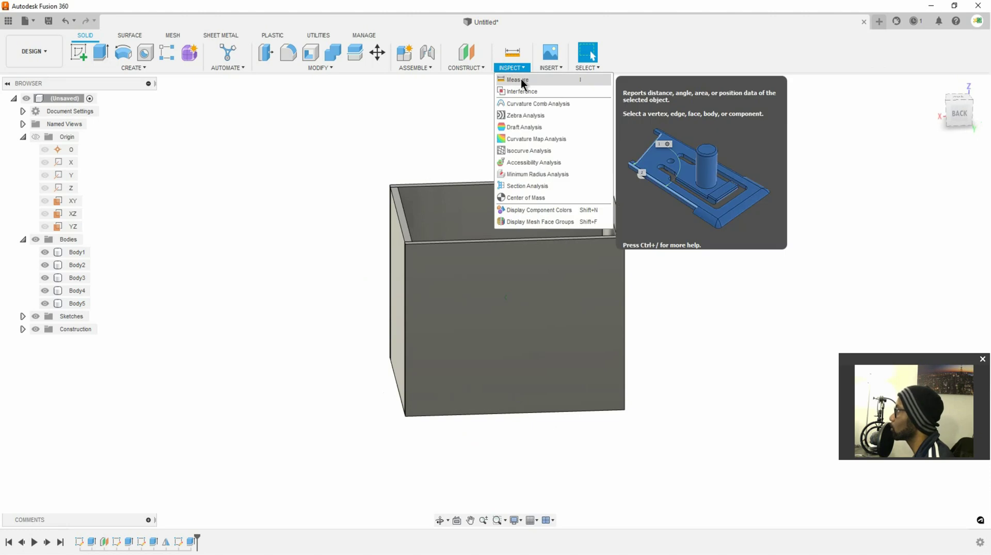
pyautogui.click(519, 80)
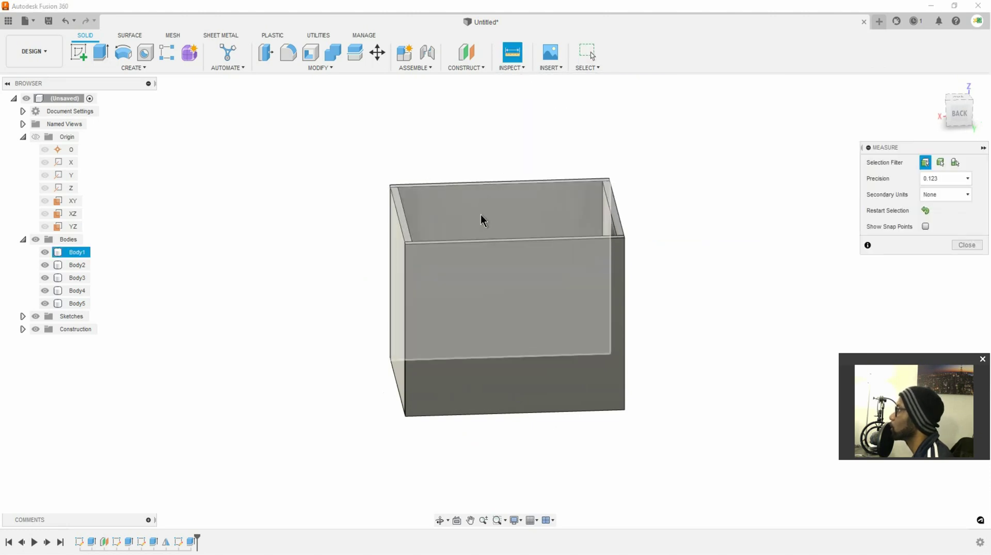
pyautogui.keyDown('shift'); pyautogui.moveTo(388, 295); pyautogui.dragTo(451, 351, button='middle'); pyautogui.keyUp('shift')
pyautogui.click(449, 325)
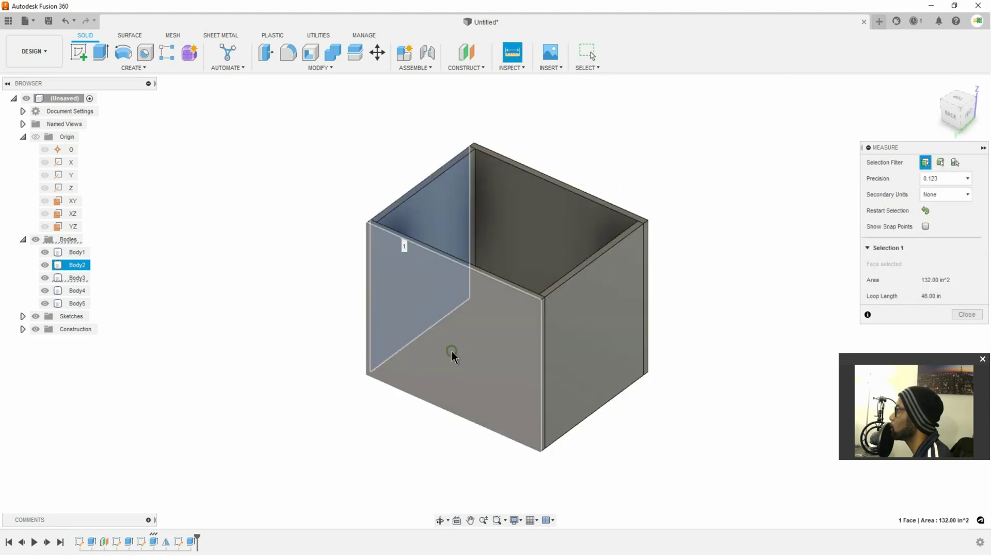
pyautogui.click(604, 338)
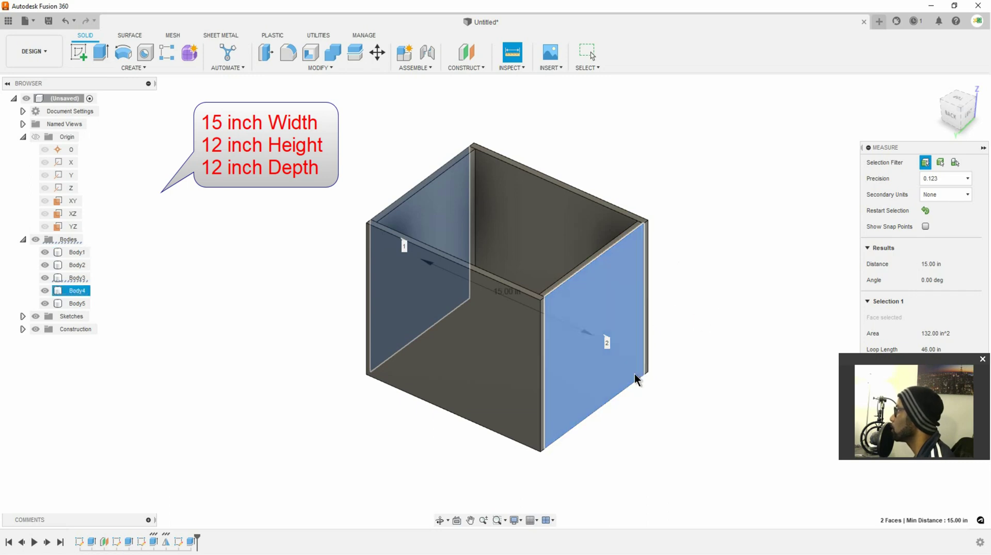
pyautogui.click(630, 428)
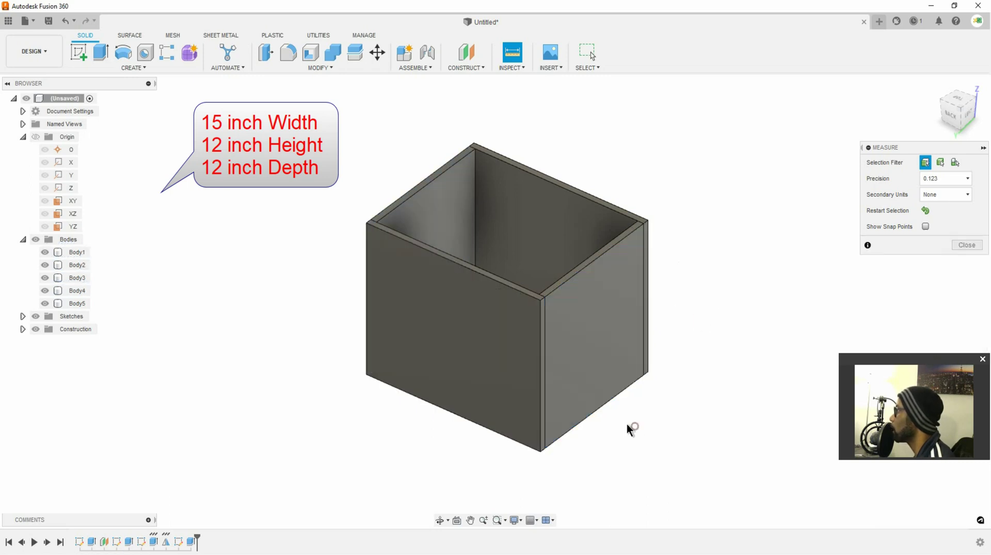
pyautogui.click(540, 387)
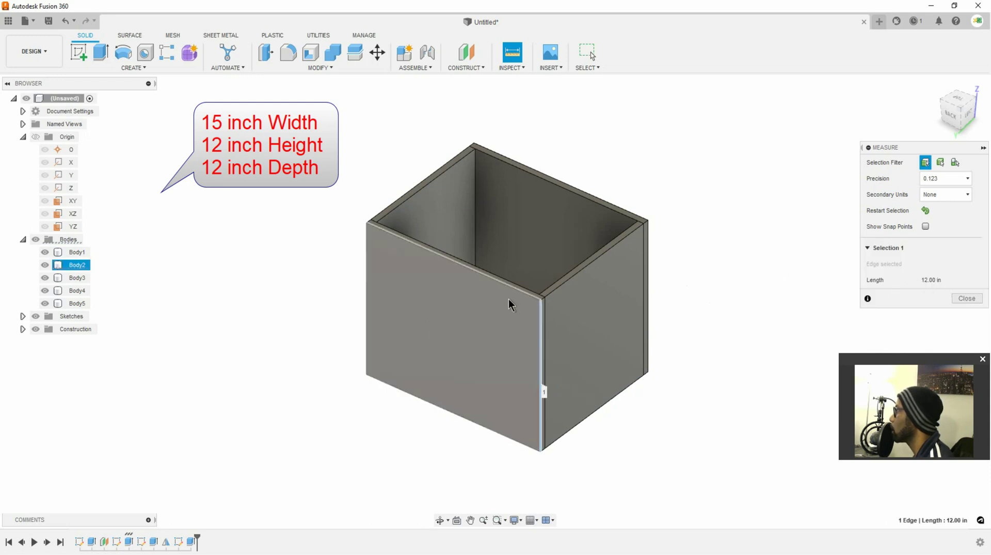
pyautogui.keyDown('shift'); pyautogui.moveTo(558, 396); pyautogui.dragTo(510, 368, button='middle'); pyautogui.keyUp('shift')
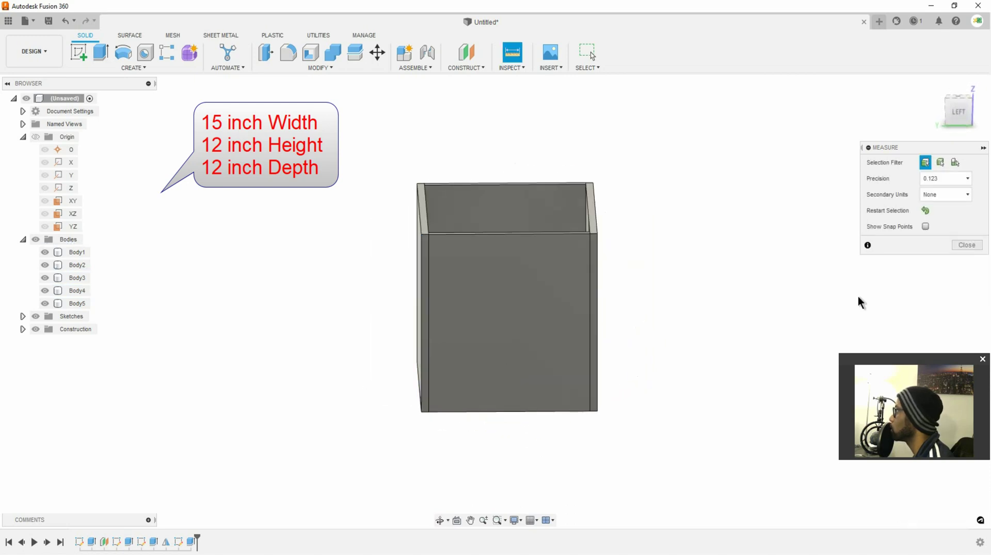
pyautogui.keyDown('shift'); pyautogui.moveTo(628, 302); pyautogui.dragTo(654, 299, button='middle'); pyautogui.keyUp('shift')
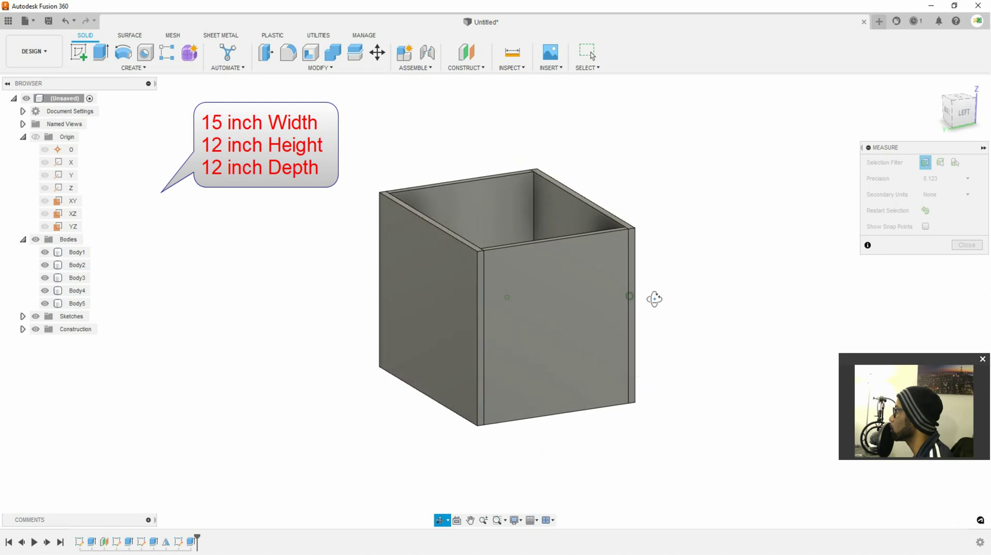
pyautogui.click(454, 294)
pyautogui.keyDown('shift'); pyautogui.moveTo(584, 321); pyautogui.dragTo(613, 348, button='middle'); pyautogui.keyUp('shift')
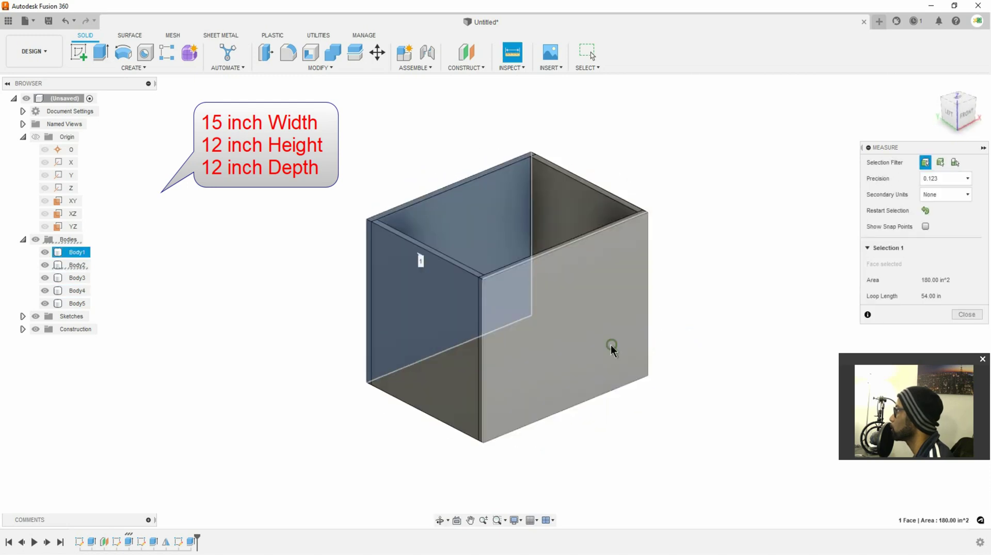
pyautogui.click(590, 315)
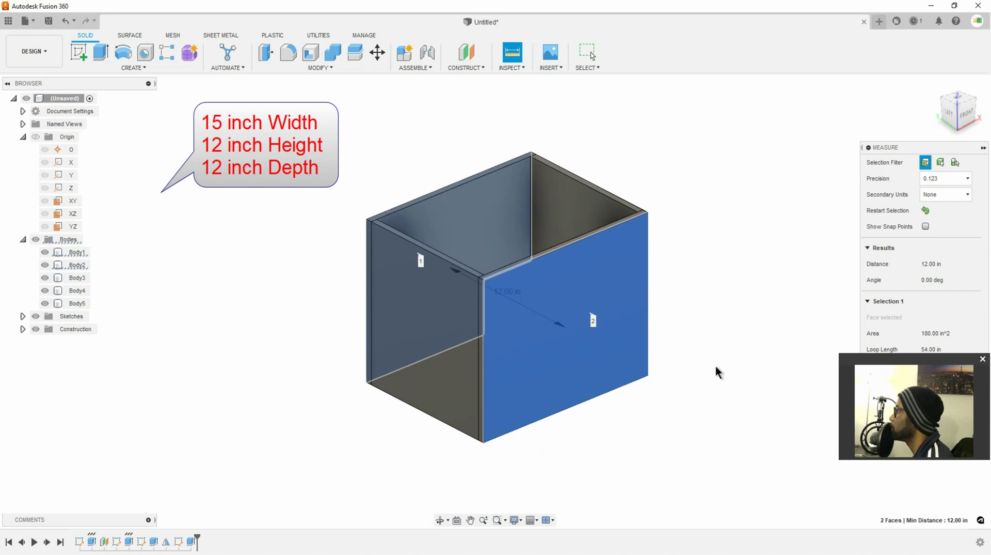
pyautogui.click(686, 365)
pyautogui.keyDown('shift'); pyautogui.moveTo(686, 365); pyautogui.dragTo(552, 410, button='middle'); pyautogui.keyUp('shift')
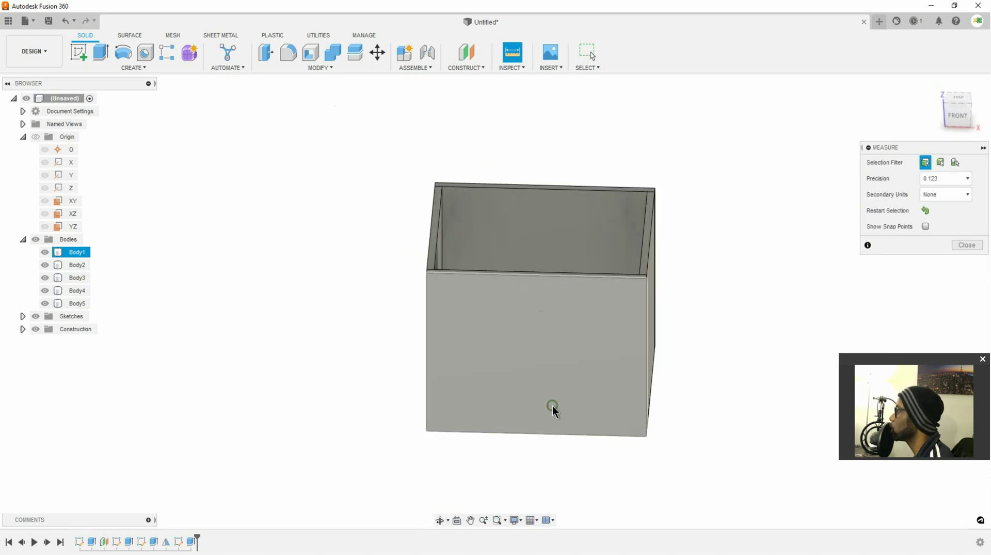
pyautogui.moveTo(493, 327); pyautogui.dragTo(438, 293, button='middle')
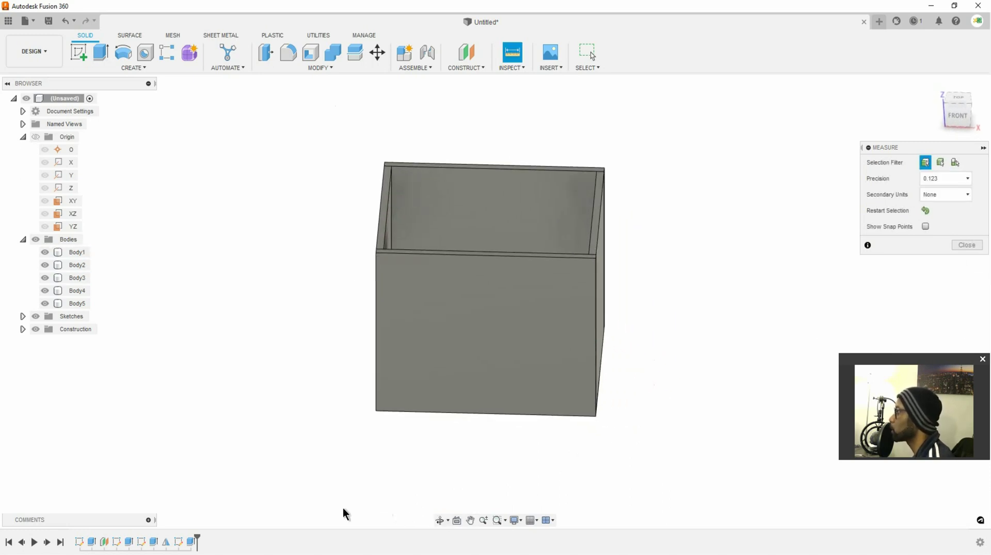
pyautogui.moveTo(459, 365)
pyautogui.keyDown('shift'); pyautogui.mouseDown(button='middle')
pyautogui.moveTo(434, 361)
pyautogui.moveTo(456, 371)
pyautogui.mouseUp(button='middle'); pyautogui.keyUp('shift')
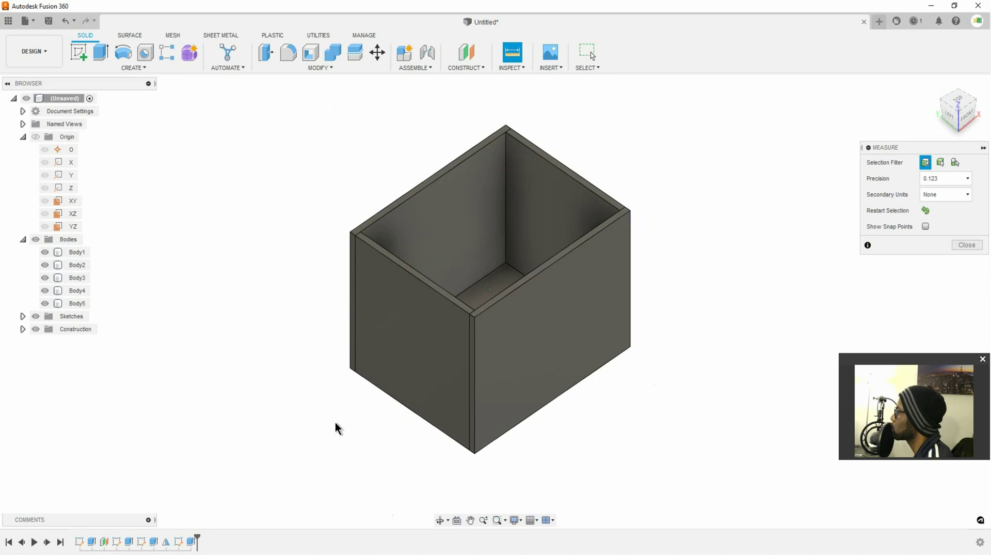
pyautogui.click(968, 245)
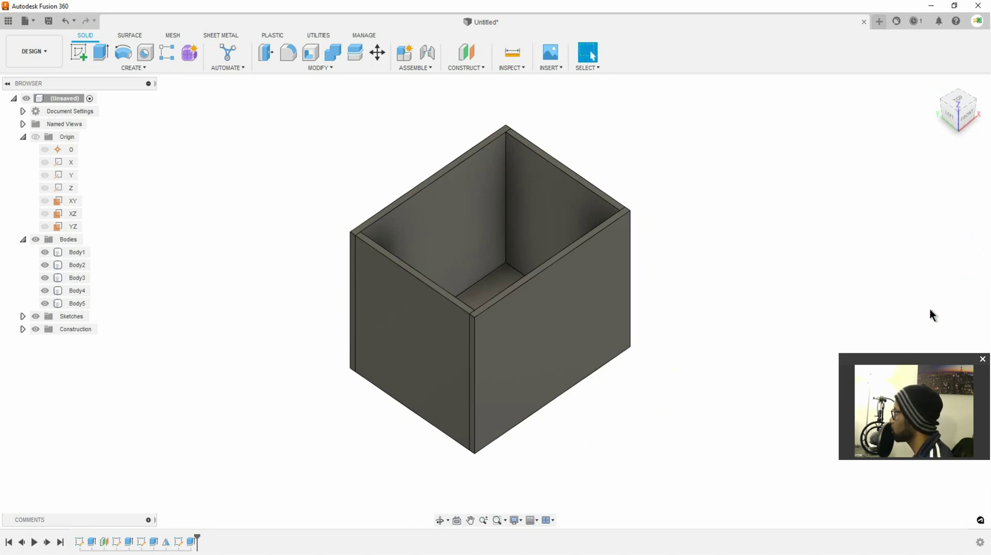
# Open the Appearance dialog and search its library for 'wood'.
pyautogui.press('a')
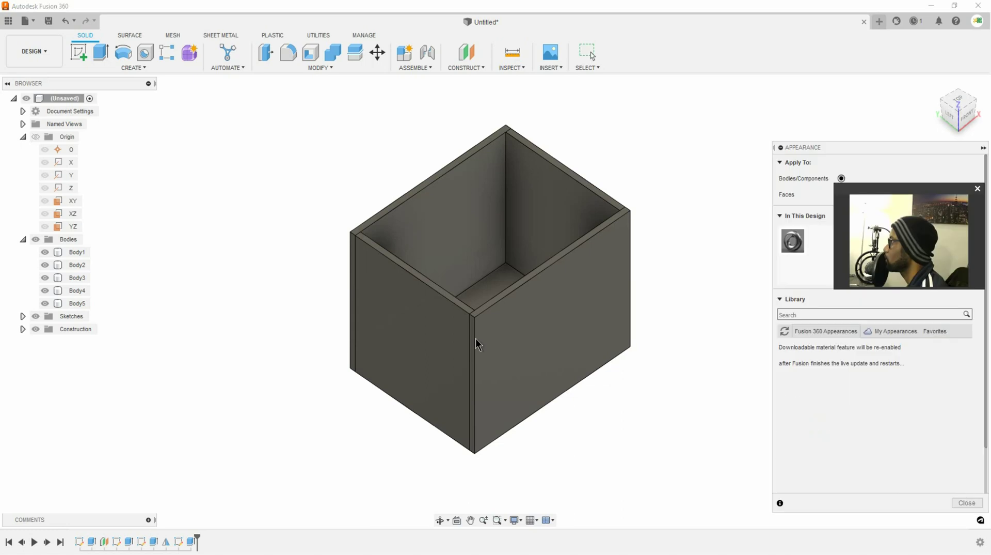
pyautogui.moveTo(877, 196); pyautogui.dragTo(827, 46)
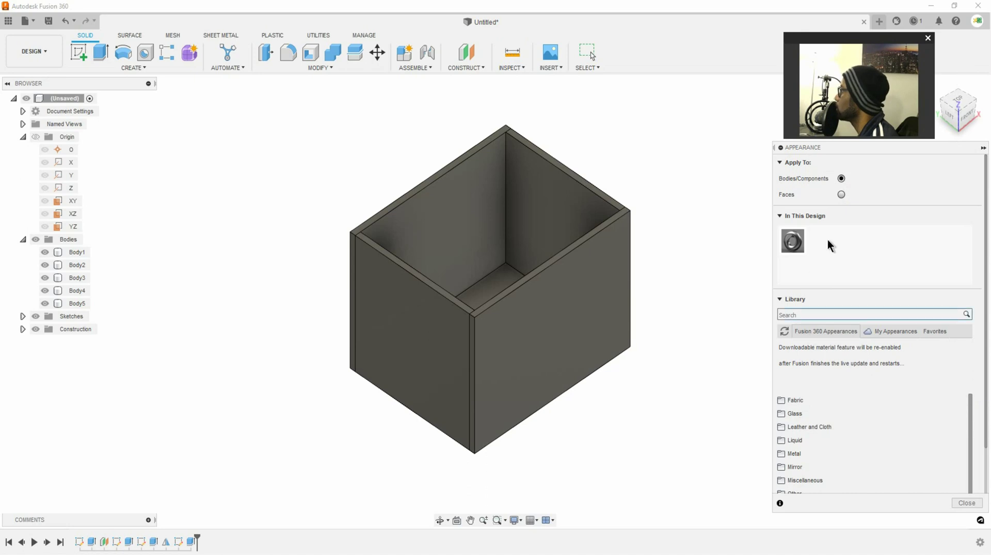
pyautogui.click(800, 313)
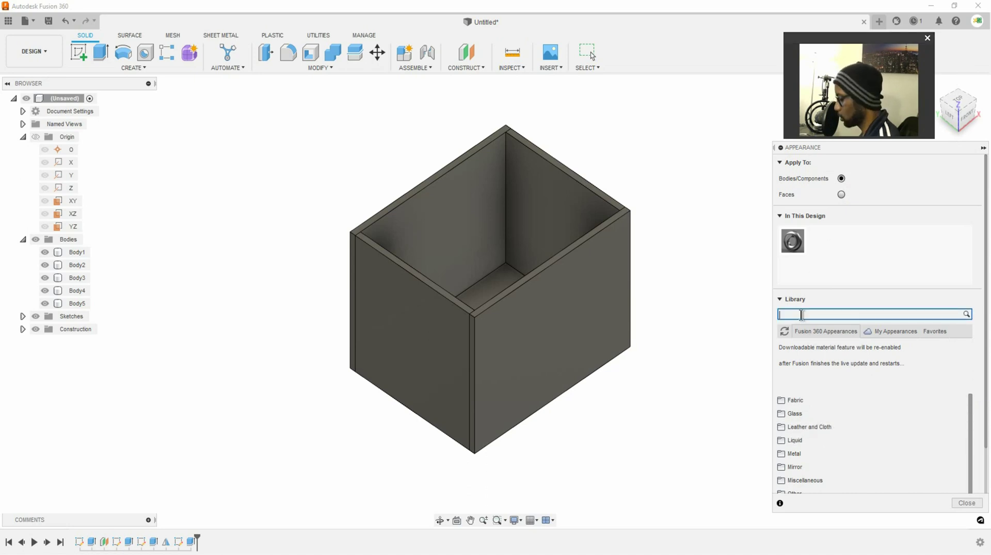
pyautogui.write('wood')
pyautogui.press('Return')
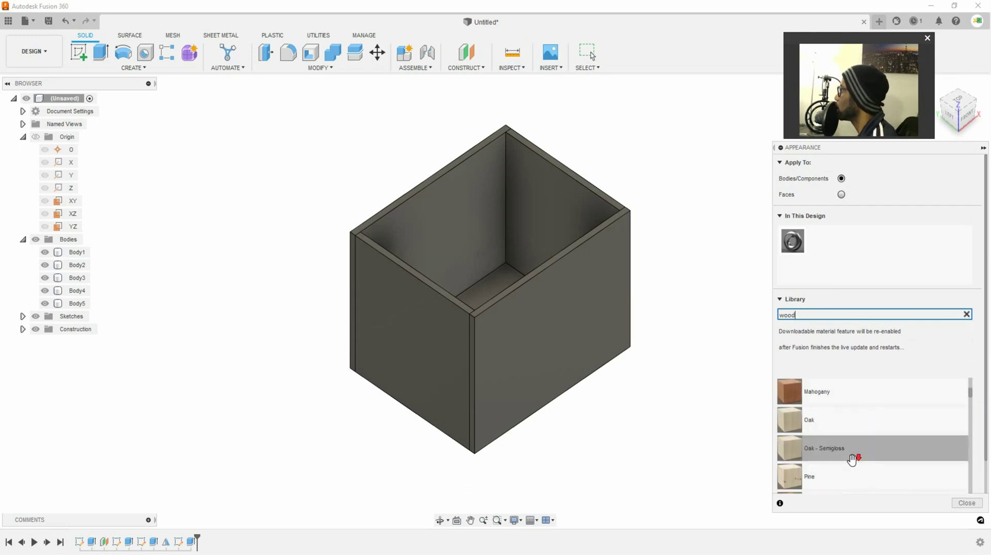
pyautogui.scroll(-3, 853, 460)
pyautogui.scroll(3, 853, 460)
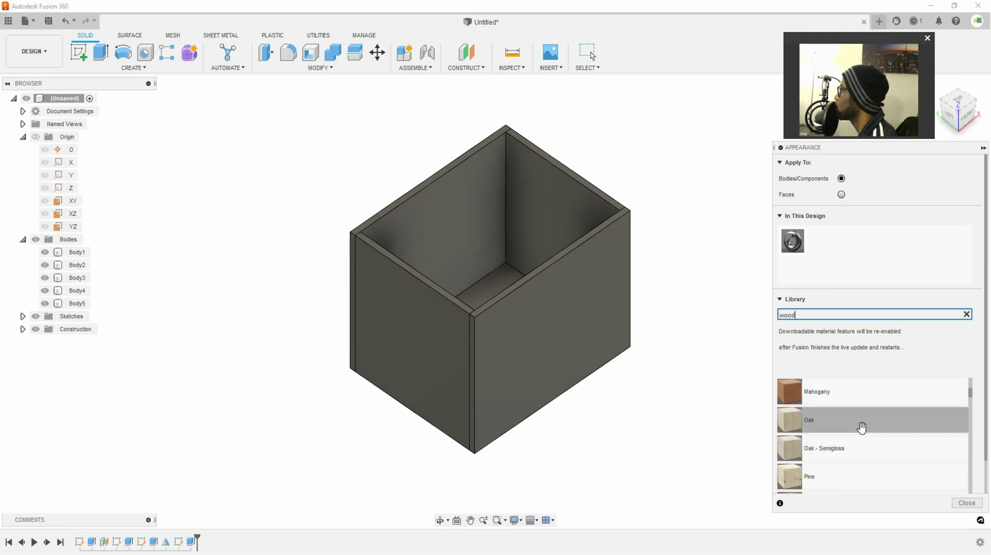
# Apply Oak to the panel bodies and Oak - Semigloss to Body3, then orbit to check.
pyautogui.moveTo(862, 424); pyautogui.dragTo(106, 284)
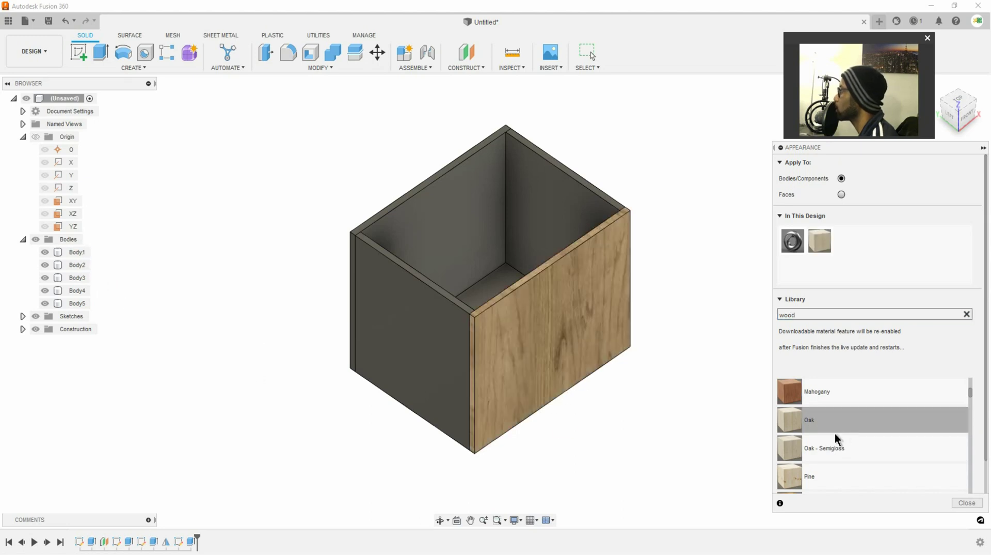
pyautogui.moveTo(847, 420); pyautogui.dragTo(79, 271)
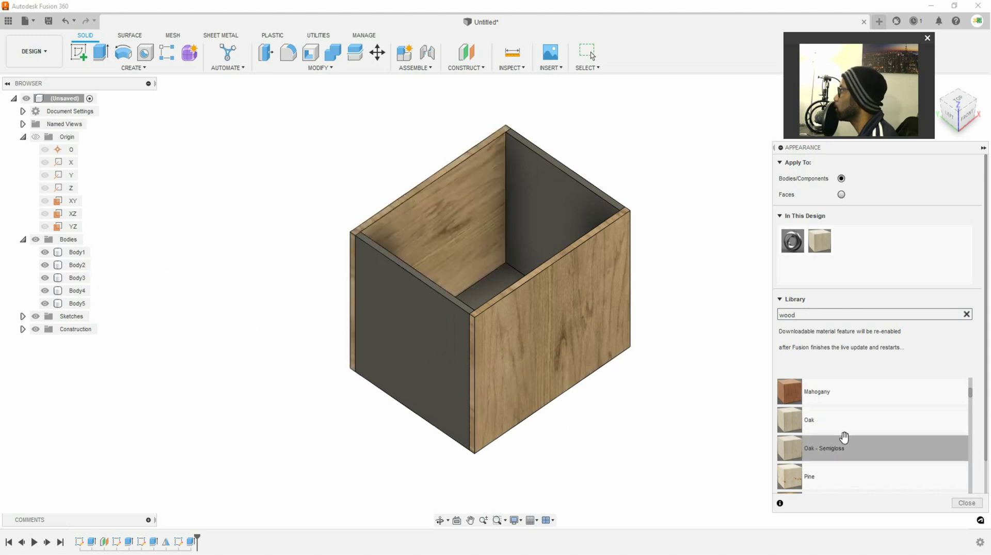
pyautogui.moveTo(847, 447); pyautogui.dragTo(78, 278)
pyautogui.moveTo(909, 427); pyautogui.dragTo(77, 292)
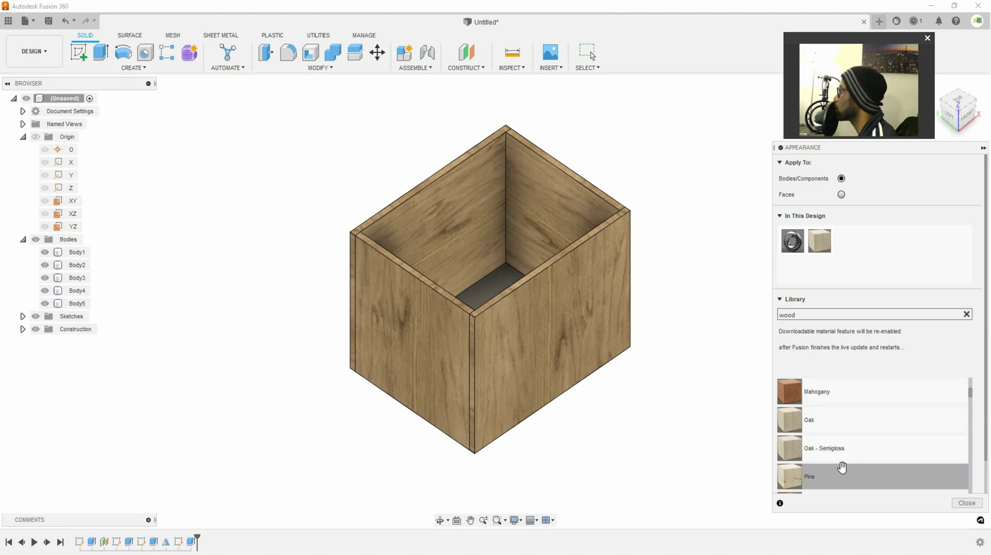
pyautogui.moveTo(834, 419); pyautogui.dragTo(76, 303)
pyautogui.click(514, 330)
pyautogui.moveTo(513, 330)
pyautogui.keyDown('shift'); pyautogui.mouseDown(button='middle')
pyautogui.moveTo(521, 361)
pyautogui.moveTo(511, 317)
pyautogui.moveTo(459, 363)
pyautogui.moveTo(440, 309)
pyautogui.moveTo(524, 316)
pyautogui.mouseUp(button='middle'); pyautogui.keyUp('shift')
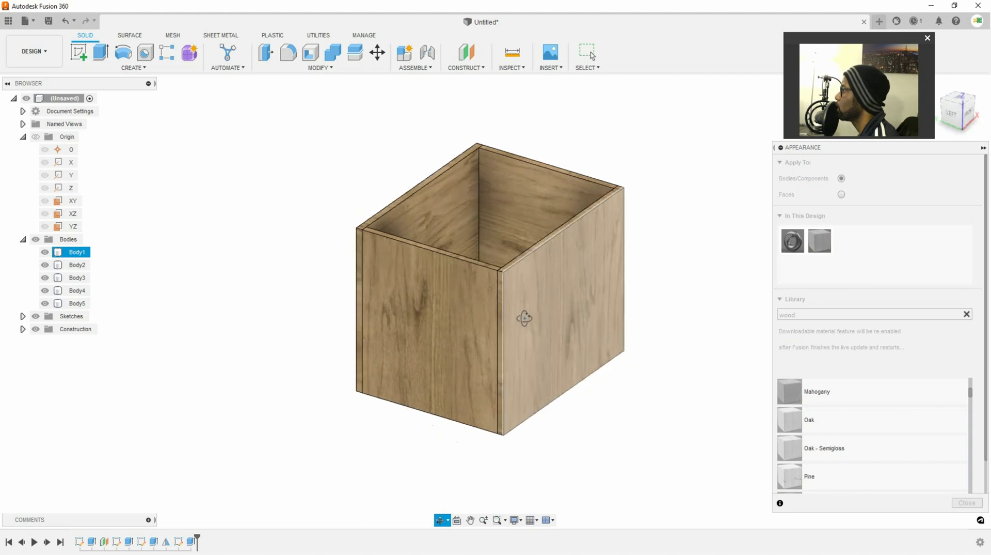
pyautogui.click(426, 305)
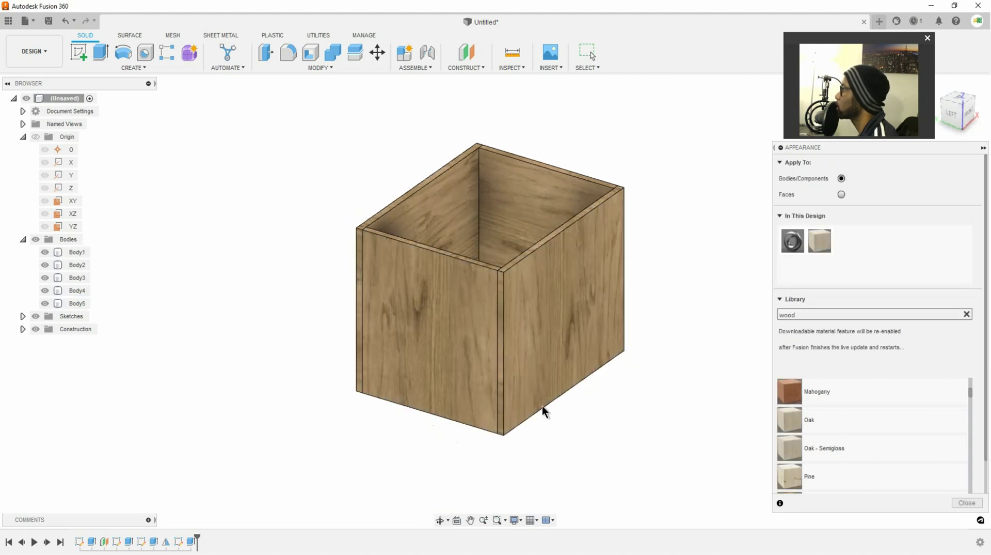
pyautogui.moveTo(613, 386)
pyautogui.keyDown('shift'); pyautogui.mouseDown(button='middle')
pyautogui.moveTo(610, 362)
pyautogui.moveTo(612, 383)
pyautogui.mouseUp(button='middle'); pyautogui.keyUp('shift')
pyautogui.click(226, 196)
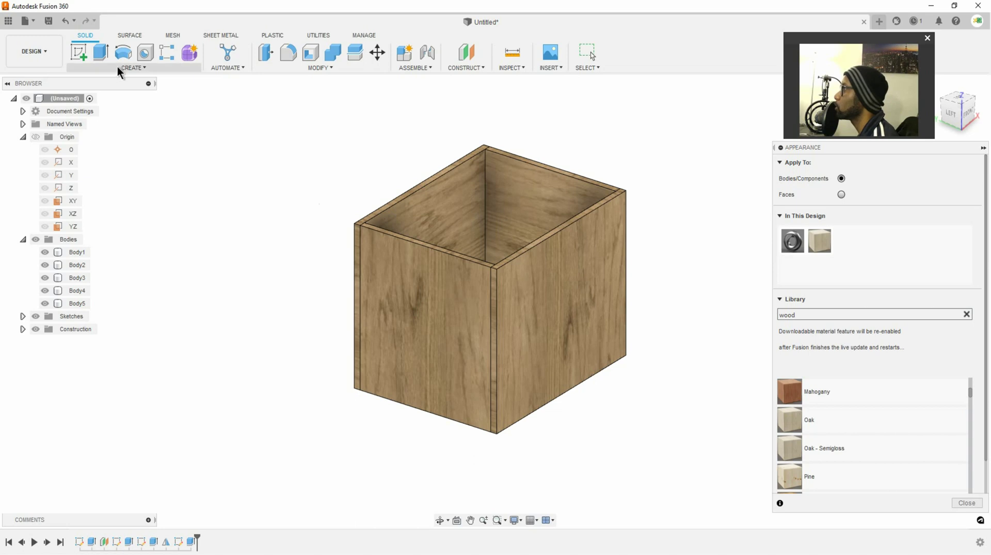
# Start a new sketch on the box's front panel face and centre it in view.
pyautogui.click(81, 51)
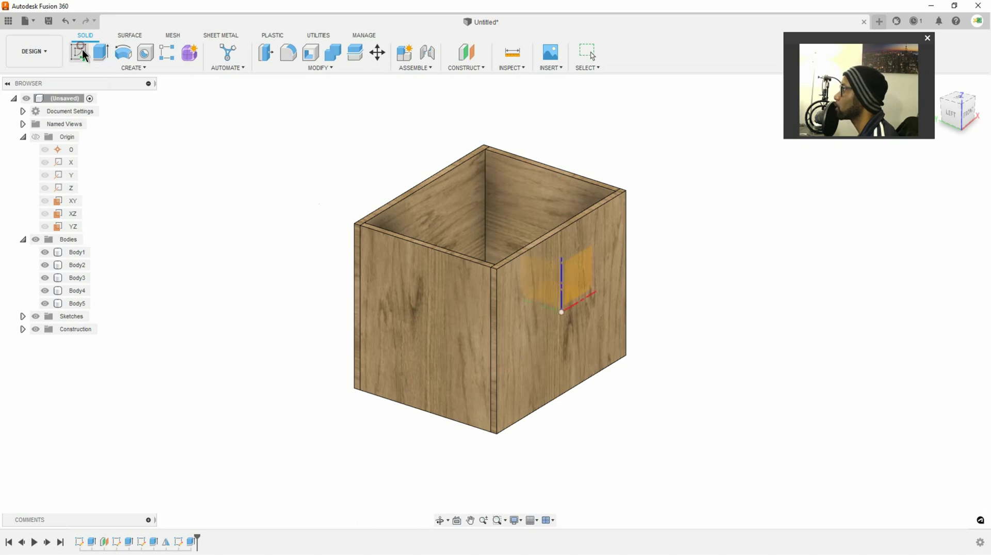
pyautogui.click(418, 297)
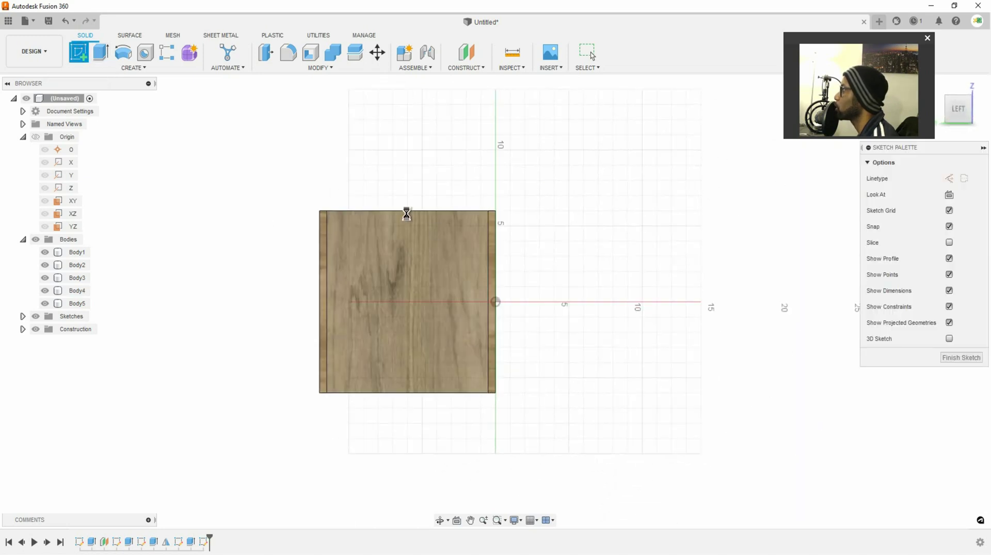
pyautogui.moveTo(360, 232); pyautogui.dragTo(463, 235, button='middle')
pyautogui.scroll(2, 469, 234)
pyautogui.scroll(1, 469, 234)
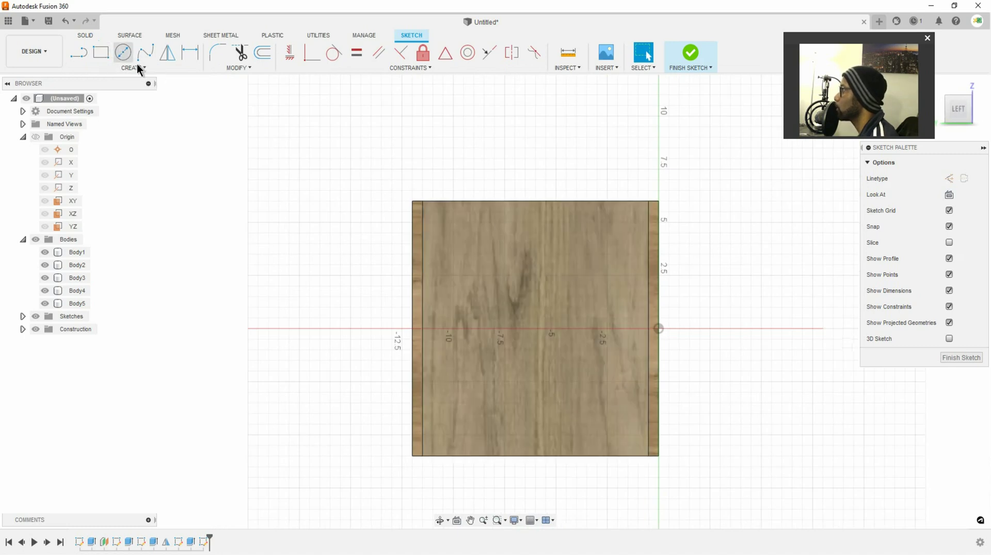
# Draw a small centre rectangle near the top of the panel for the handle cutout.
pyautogui.click(100, 52)
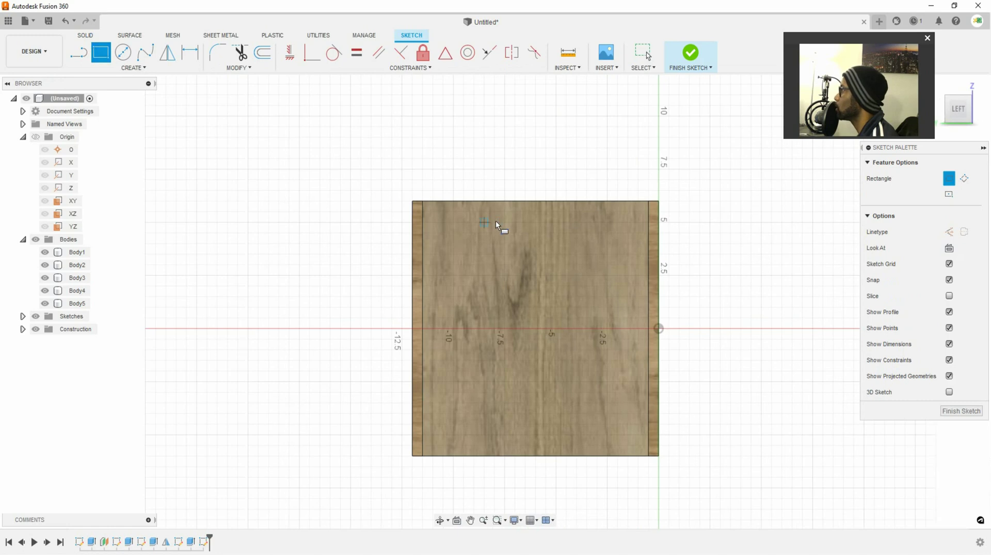
pyautogui.click(139, 70)
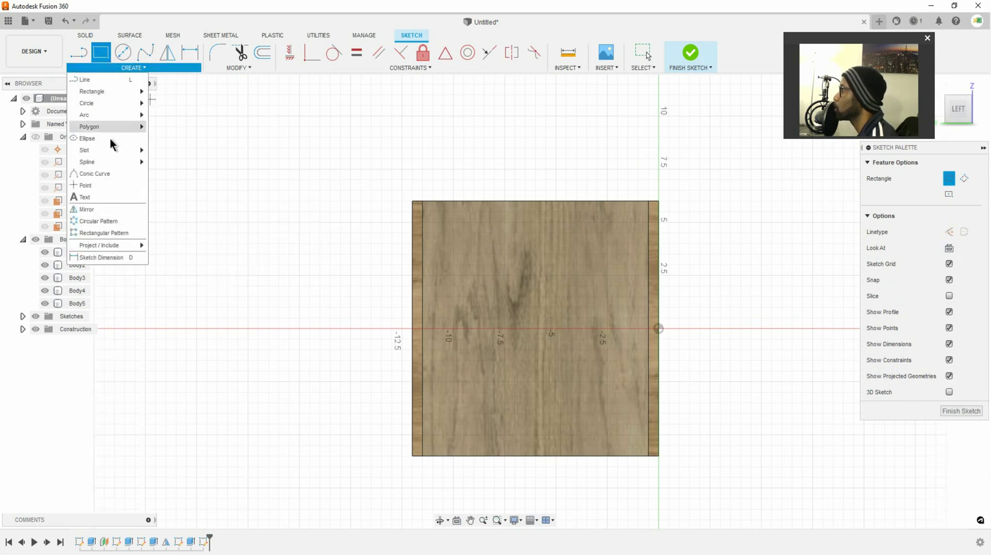
pyautogui.moveTo(119, 92)
pyautogui.click(175, 111)
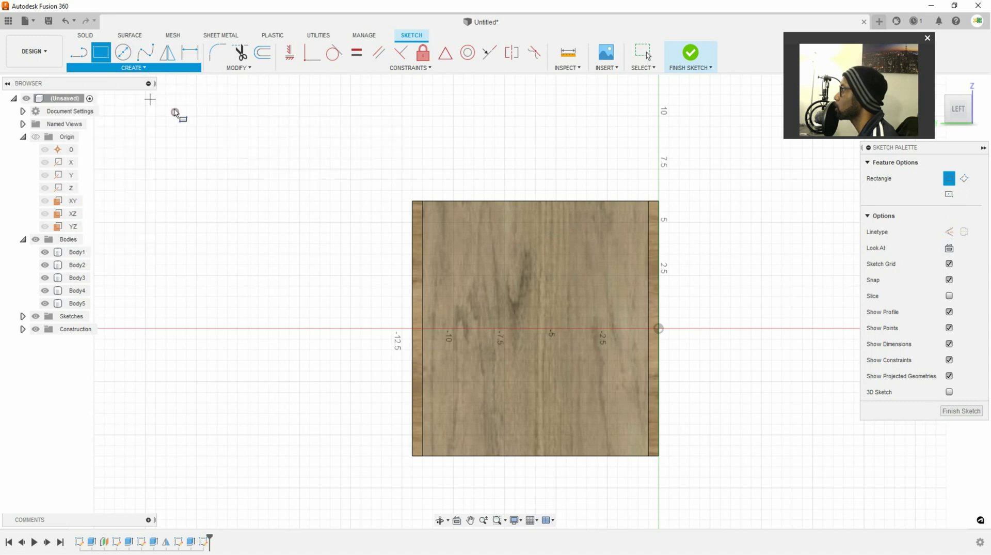
pyautogui.click(535, 232)
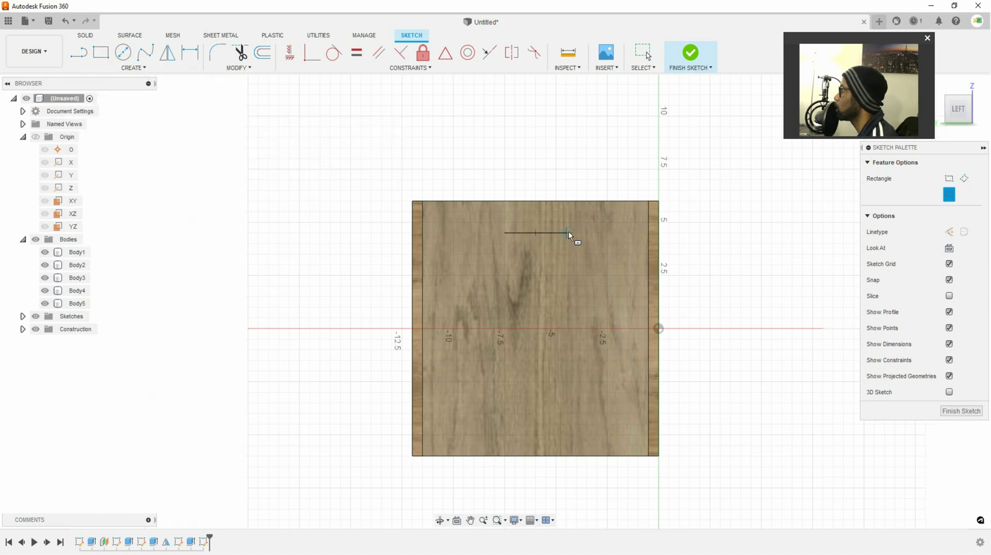
pyautogui.click(572, 219)
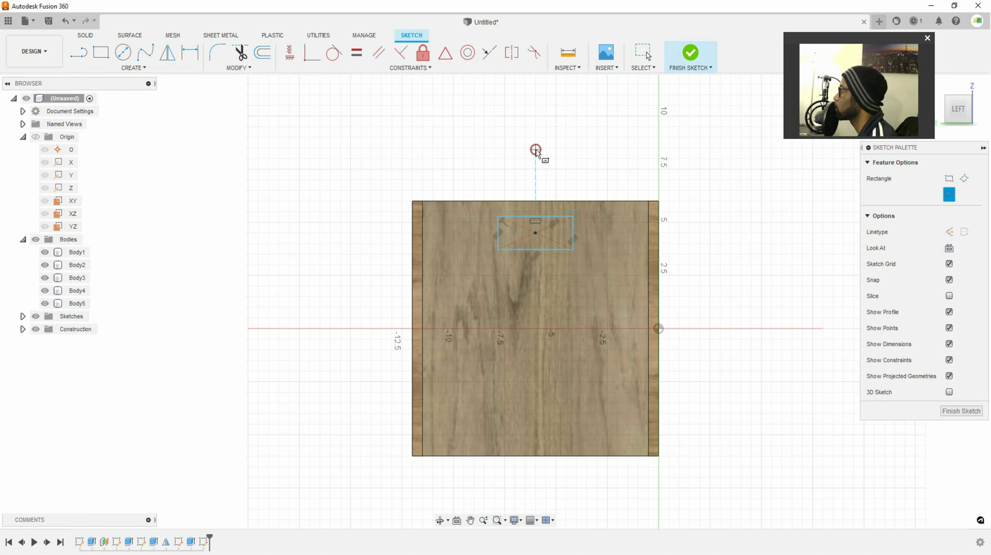
pyautogui.press('Escape')
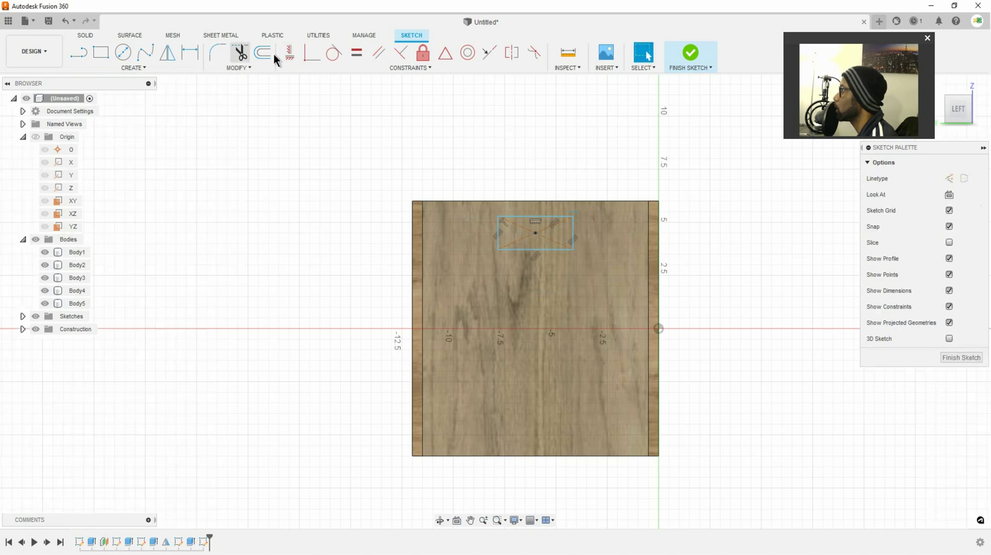
# Dimension the rectangle's centre 5.50 in from the panel's left edge.
pyautogui.click(190, 54)
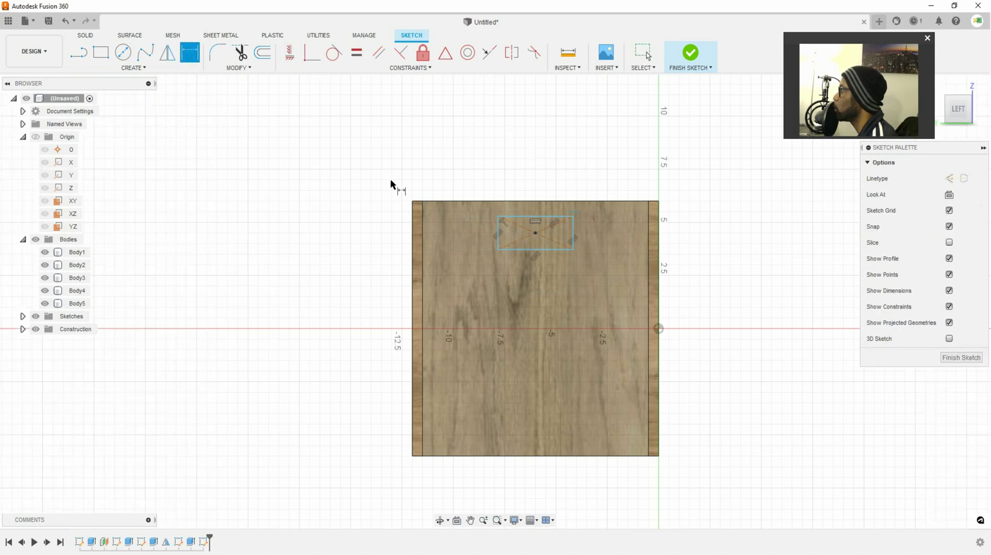
pyautogui.click(422, 217)
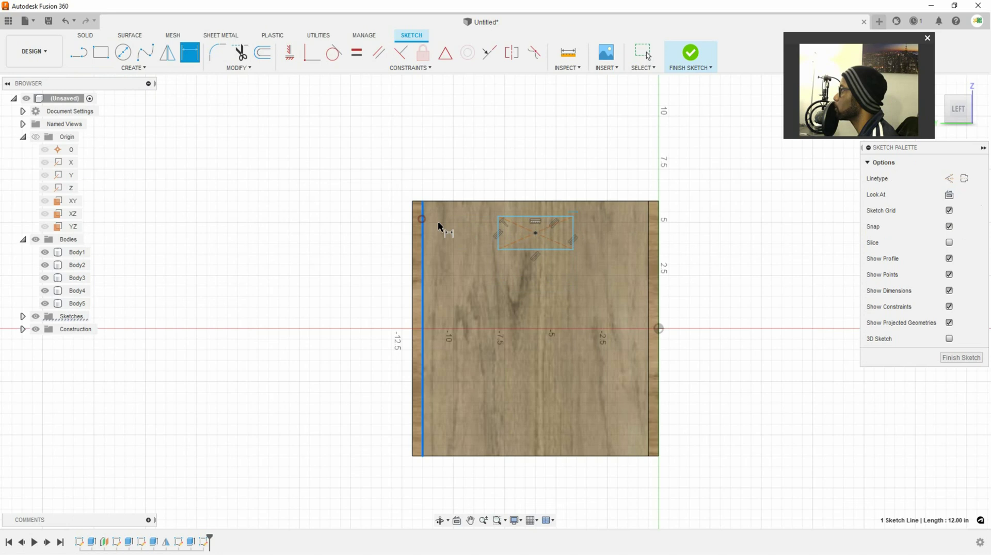
pyautogui.click(535, 233)
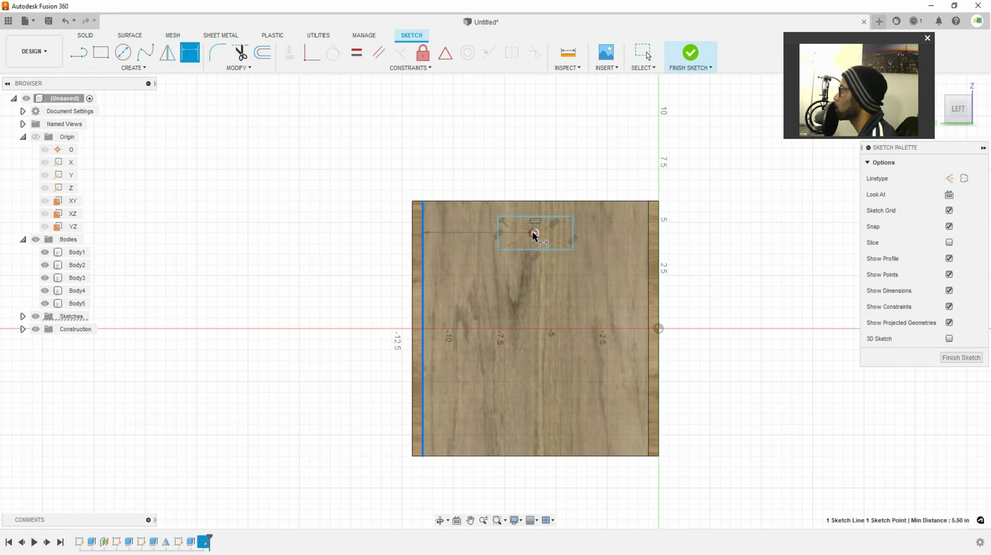
pyautogui.click(476, 160)
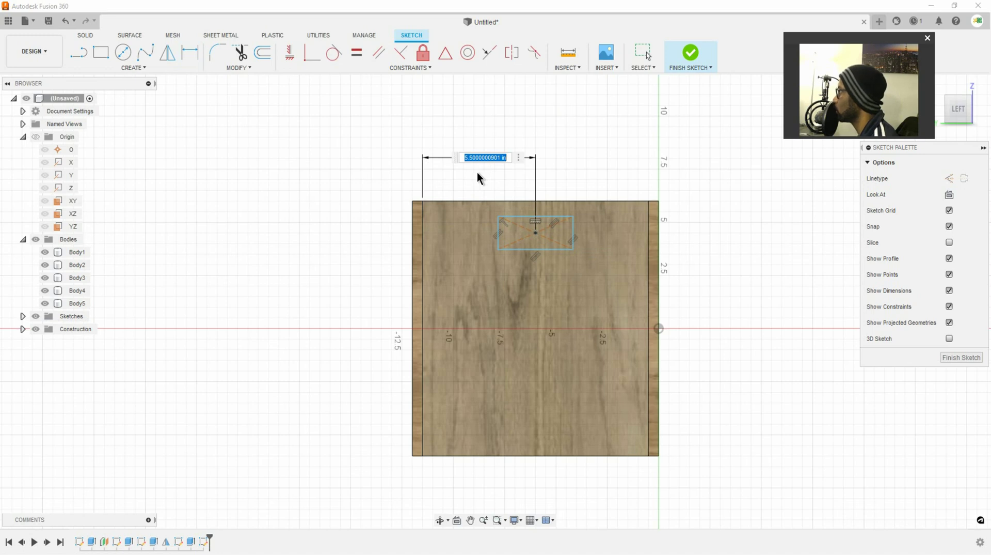
pyautogui.press('BackSpace')
pyautogui.write('5.5')
pyautogui.press('Return')
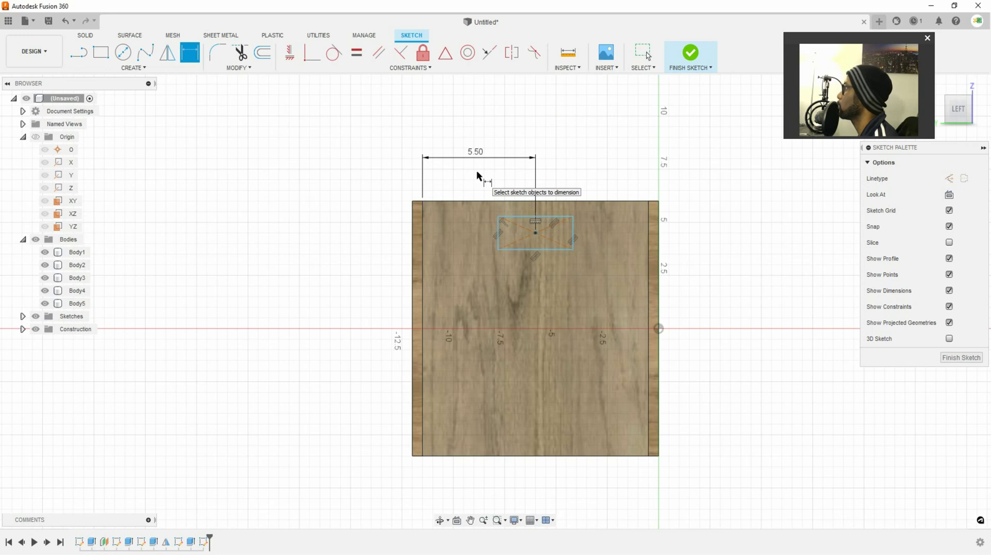
pyautogui.press('Escape')
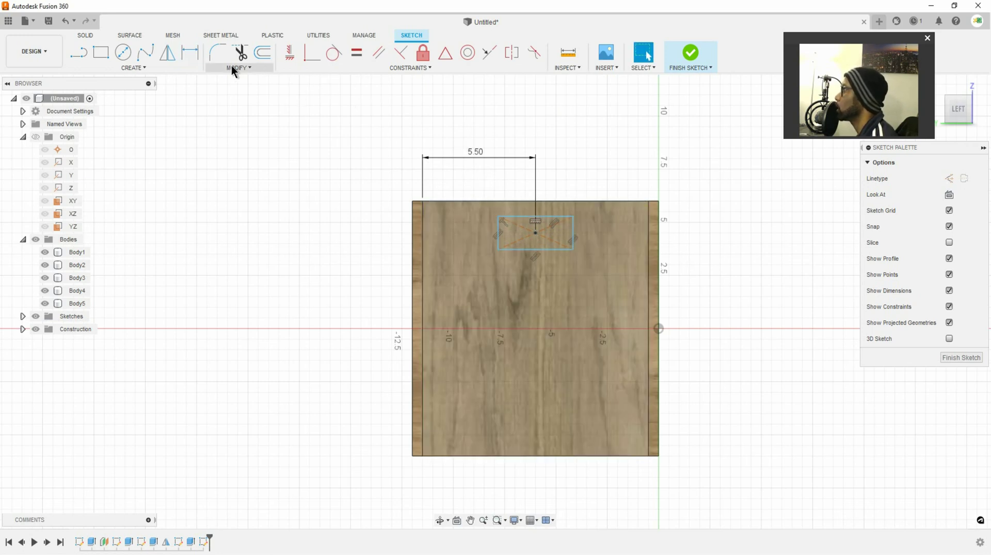
# Add a driven dimension to the right edge, briefly trying 6.50 before reverting to 5.50.
pyautogui.click(190, 51)
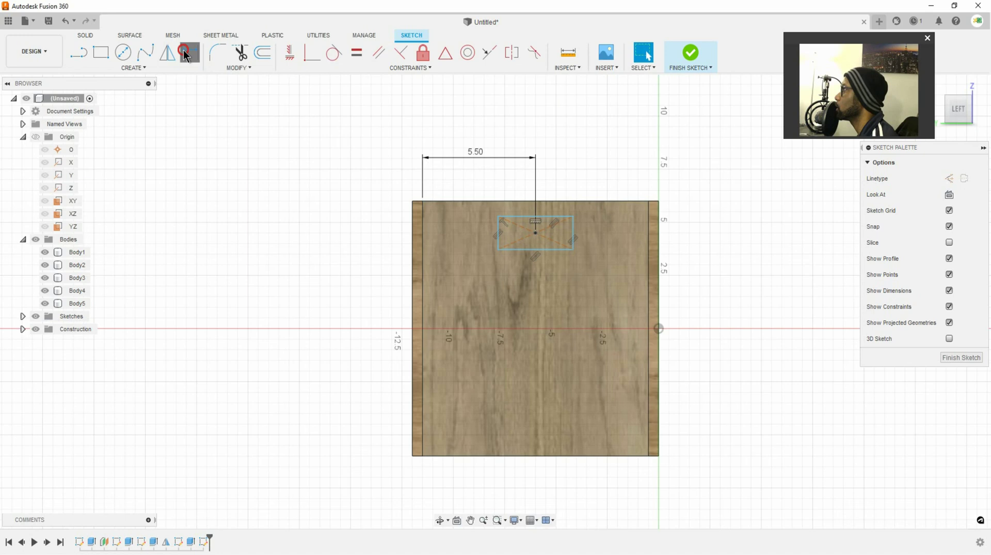
pyautogui.click(535, 232)
pyautogui.click(648, 237)
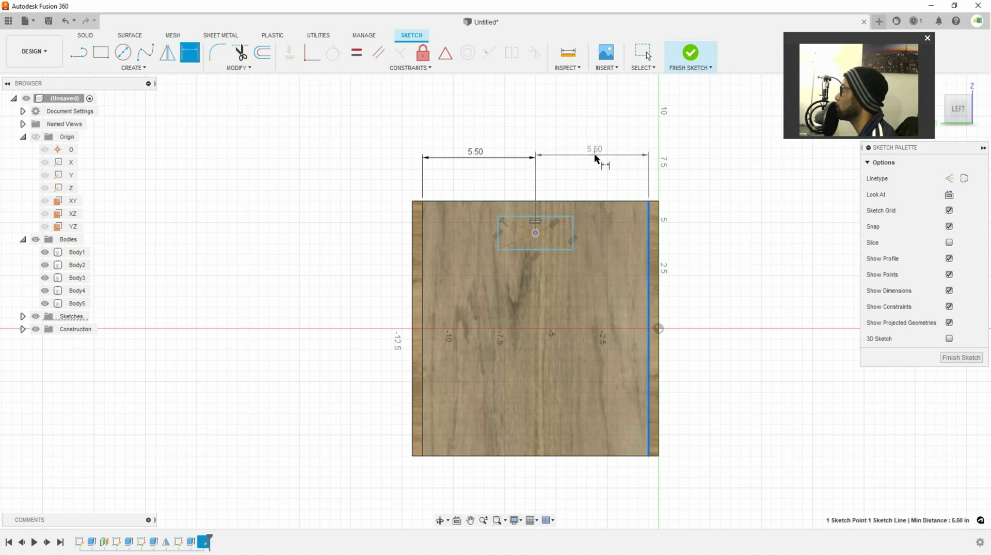
pyautogui.click(595, 164)
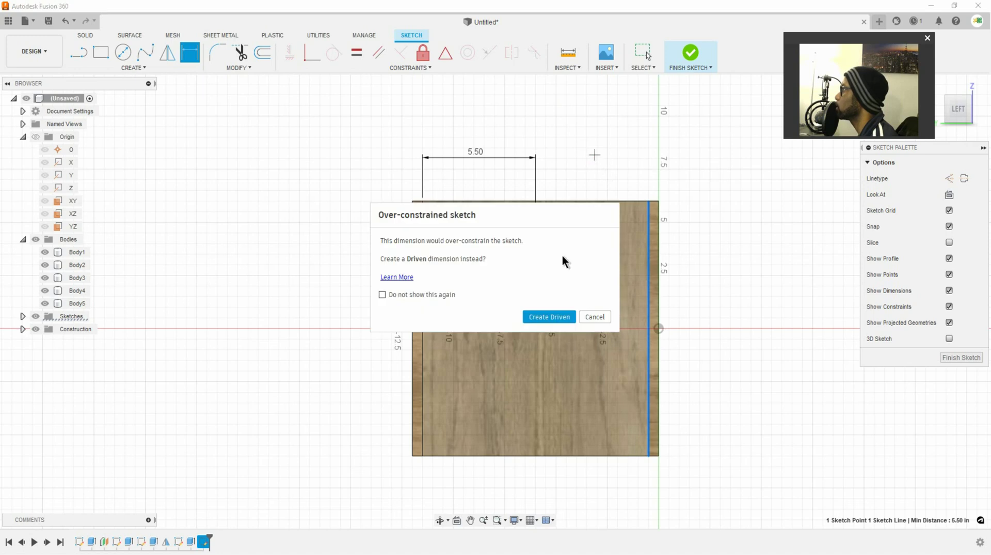
pyautogui.click(548, 315)
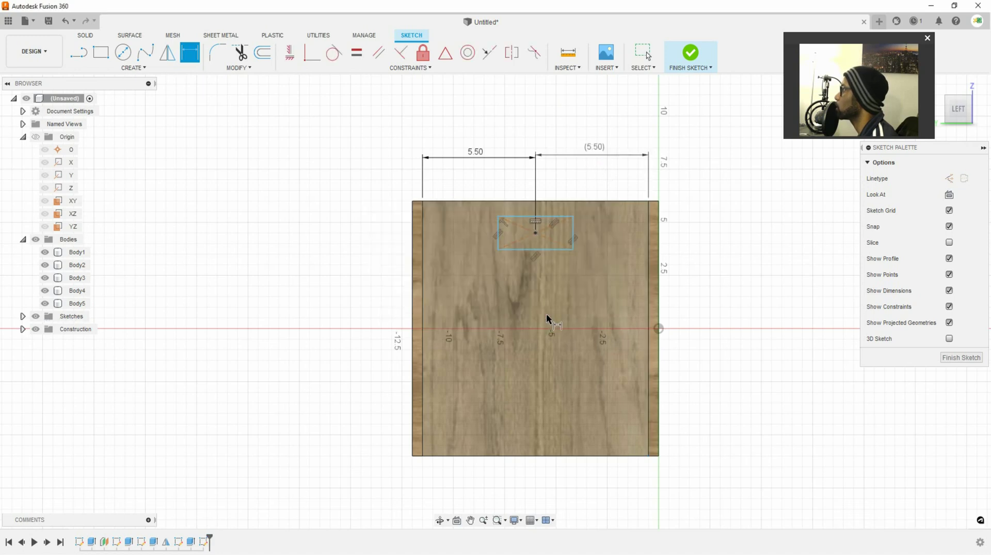
pyautogui.press('Escape')
pyautogui.moveTo(597, 155); pyautogui.dragTo(598, 157)
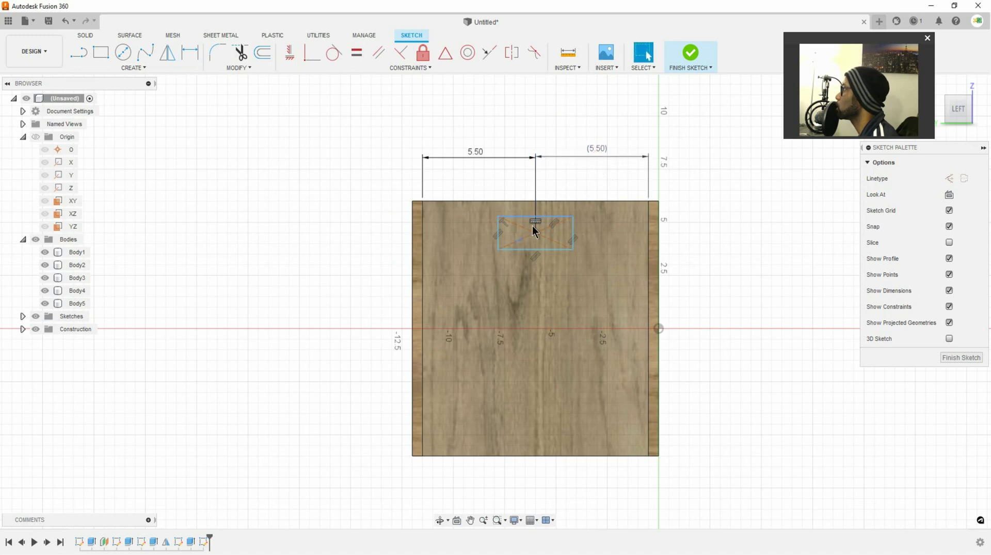
pyautogui.doubleClick(480, 157)
pyautogui.write('6.5')
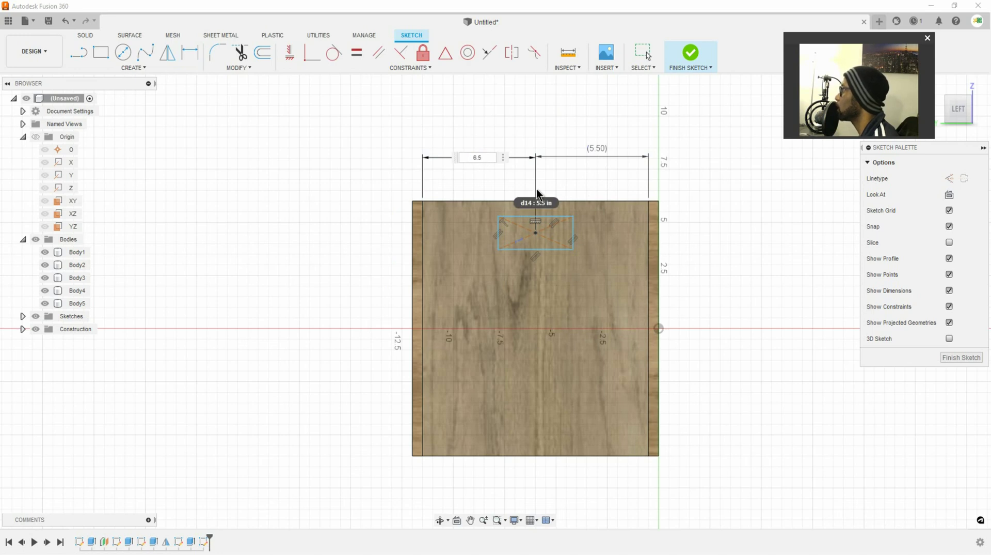
pyautogui.press('Return')
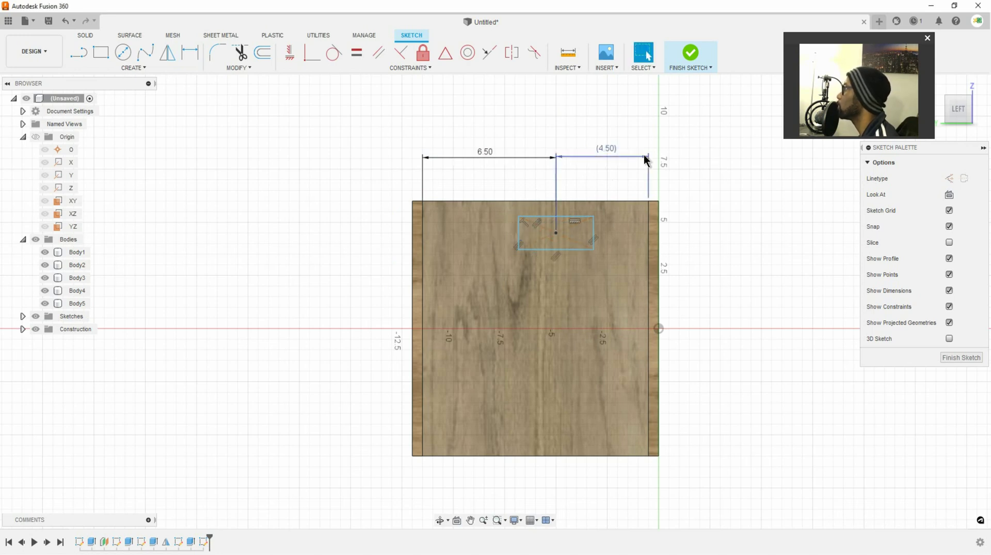
pyautogui.hotkey('ctrl', 'z')
# Dimension the centre 2 in below the panel's top line and finish the sketch.
pyautogui.press('d')
pyautogui.click(190, 52)
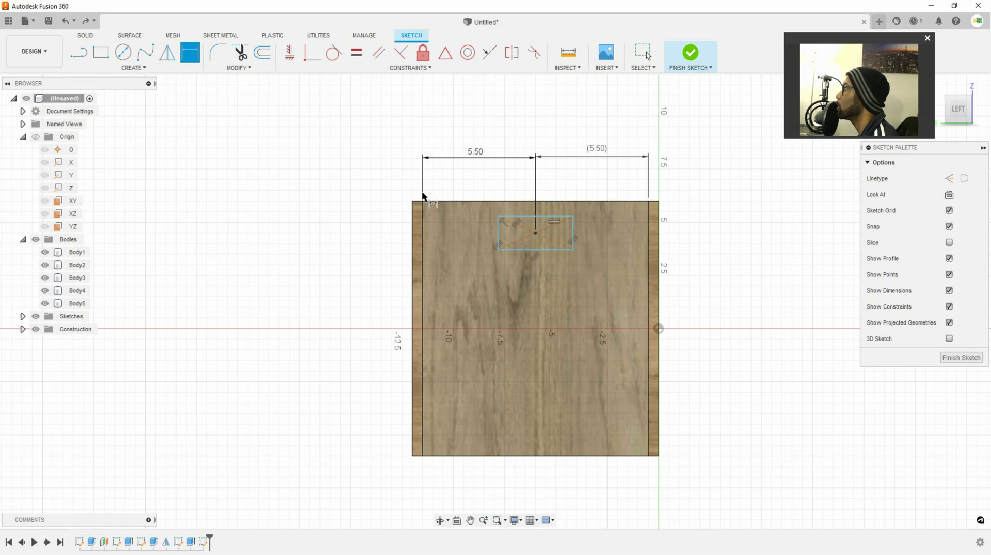
pyautogui.click(501, 201)
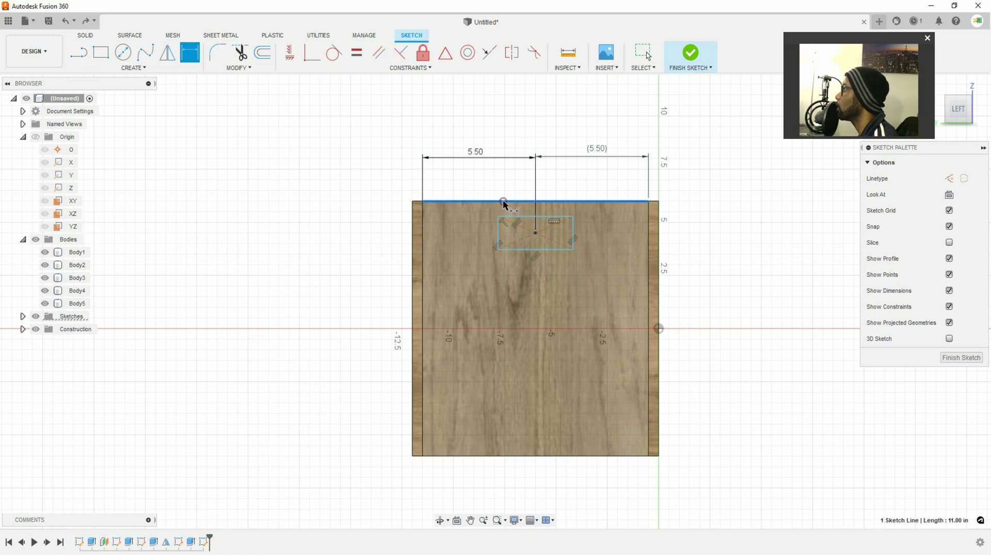
pyautogui.click(536, 233)
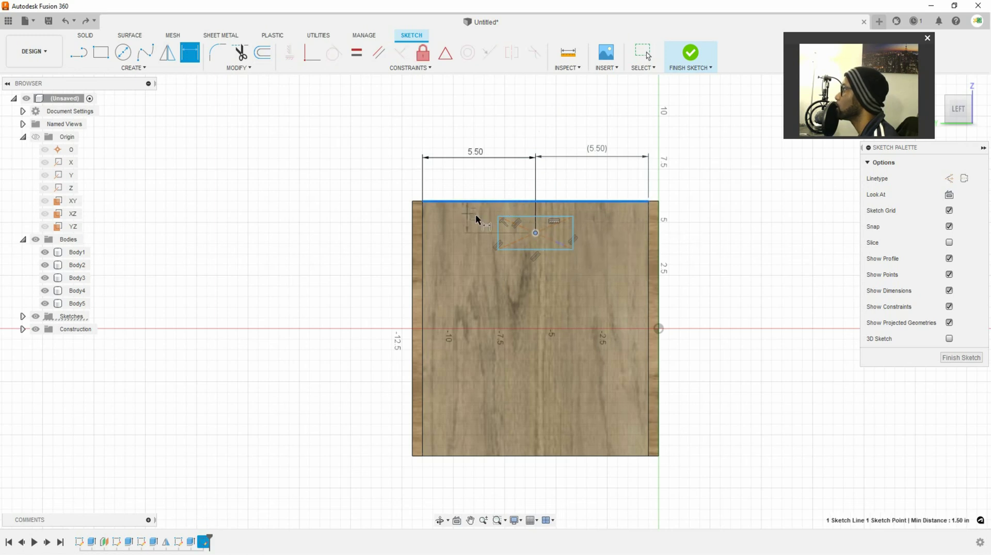
pyautogui.click(370, 216)
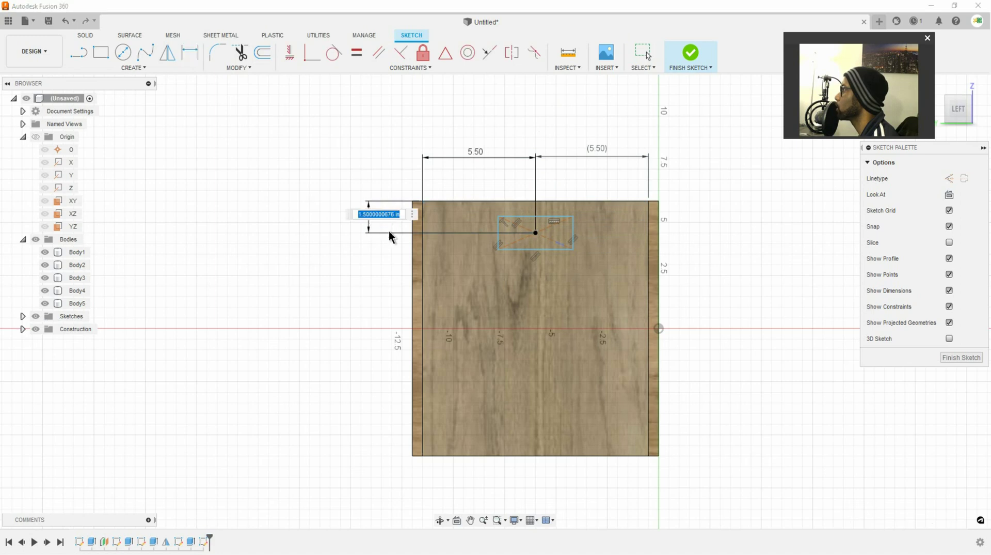
pyautogui.write('2')
pyautogui.press('Return')
pyautogui.click(282, 141)
pyautogui.click(693, 42)
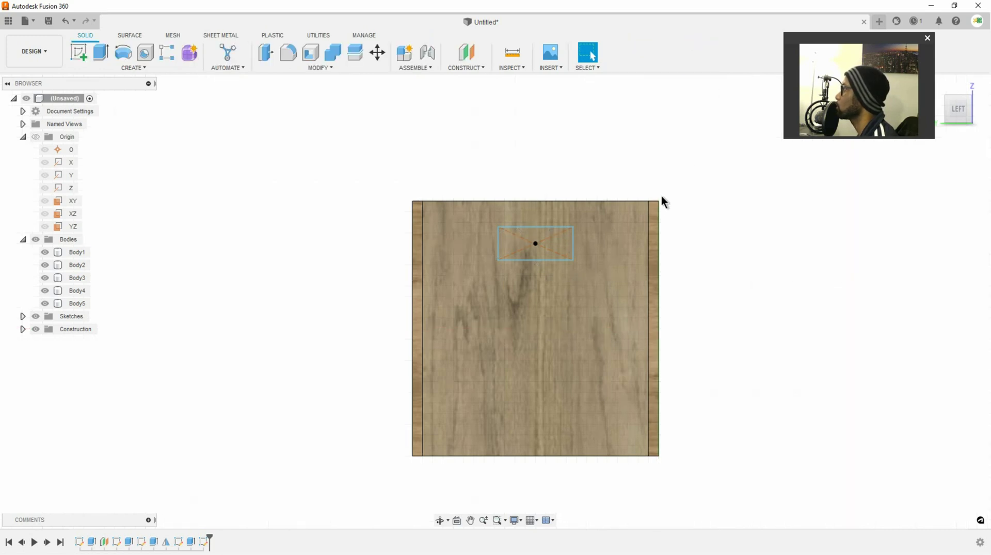
# Extrude the handle rectangle as a -18 in cut through the front and back panels.
pyautogui.click(693, 248)
pyautogui.keyDown('shift'); pyautogui.moveTo(695, 248); pyautogui.dragTo(659, 278, button='middle'); pyautogui.keyUp('shift')
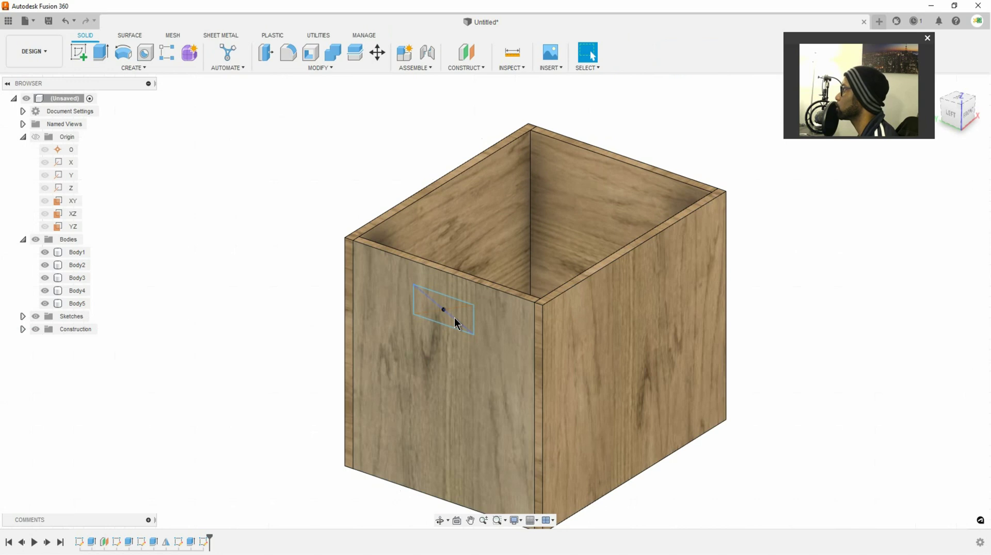
pyautogui.click(104, 57)
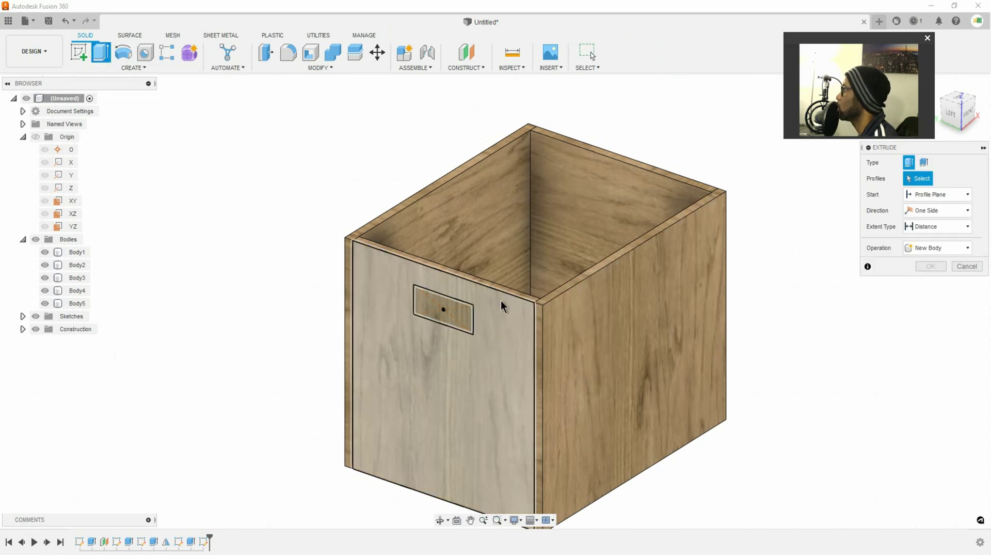
pyautogui.click(460, 312)
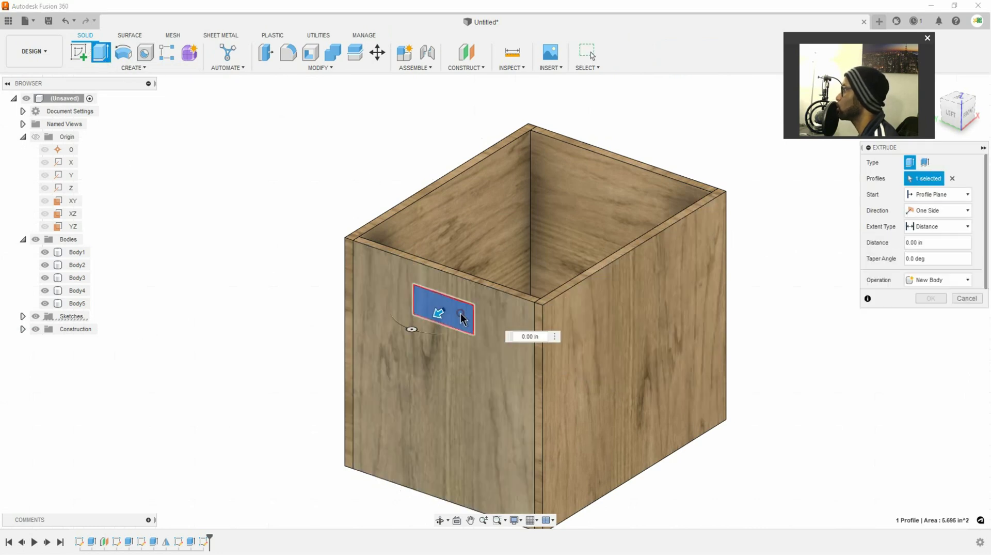
pyautogui.moveTo(437, 312); pyautogui.dragTo(672, 206)
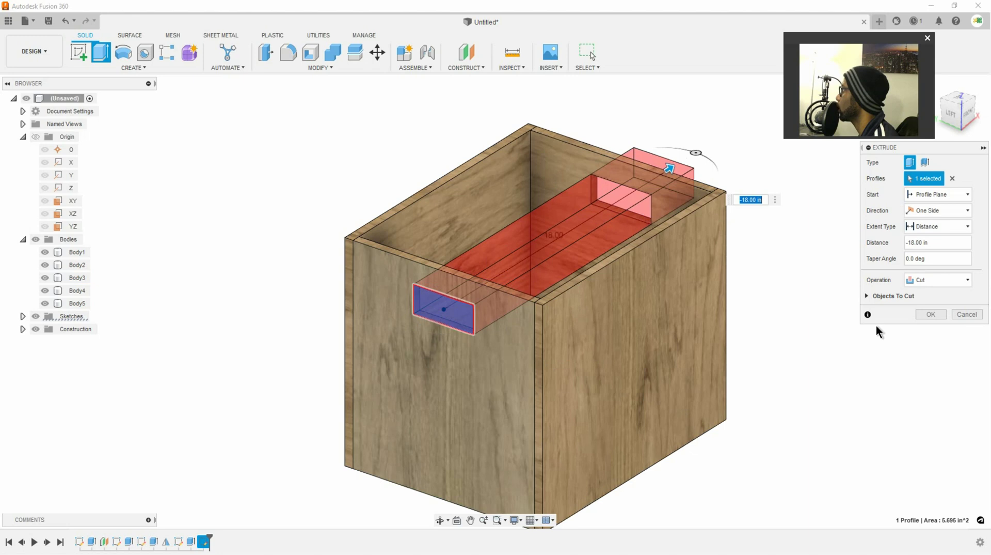
pyautogui.click(956, 241)
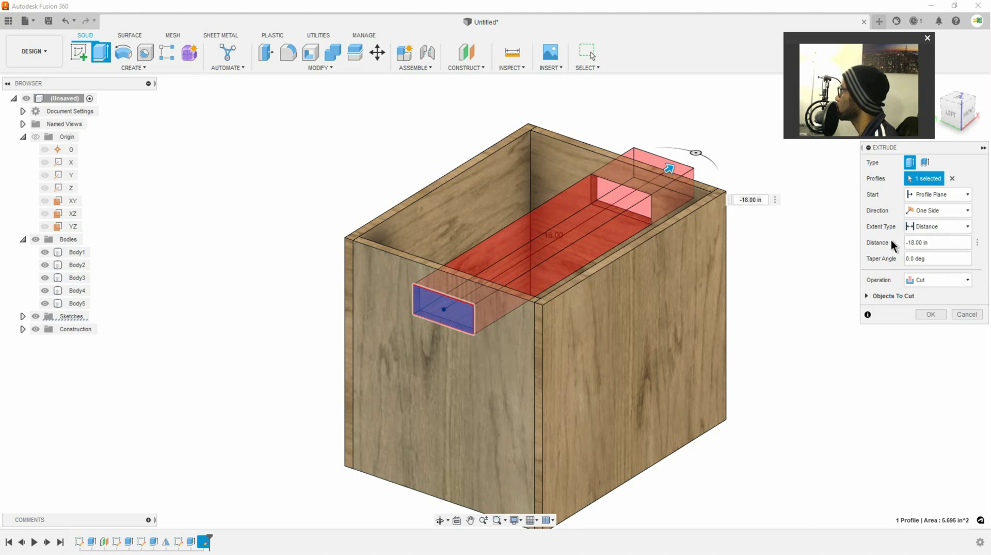
pyautogui.tripleClick(945, 241)
pyautogui.write('-18')
pyautogui.press('Return')
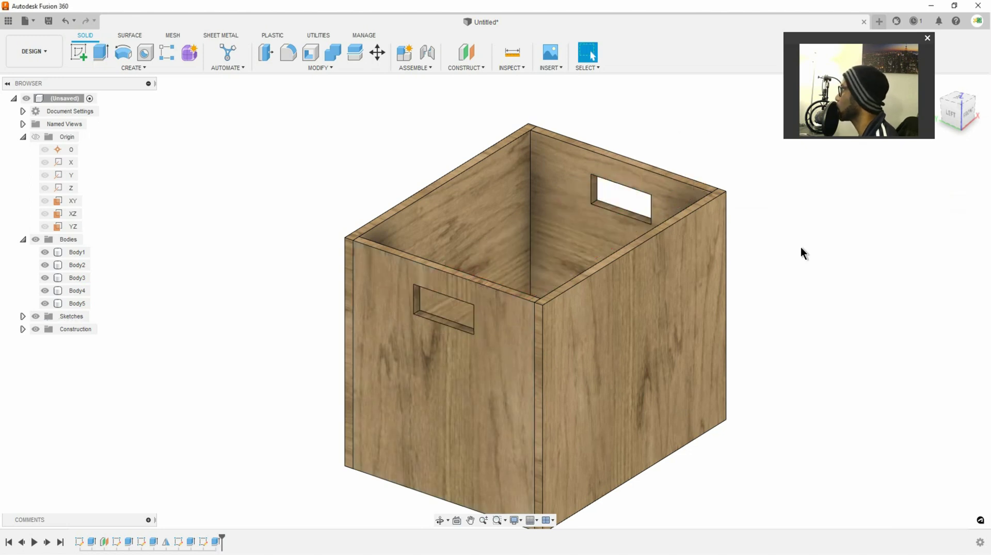
pyautogui.rightClick(215, 541)
pyautogui.click(247, 432)
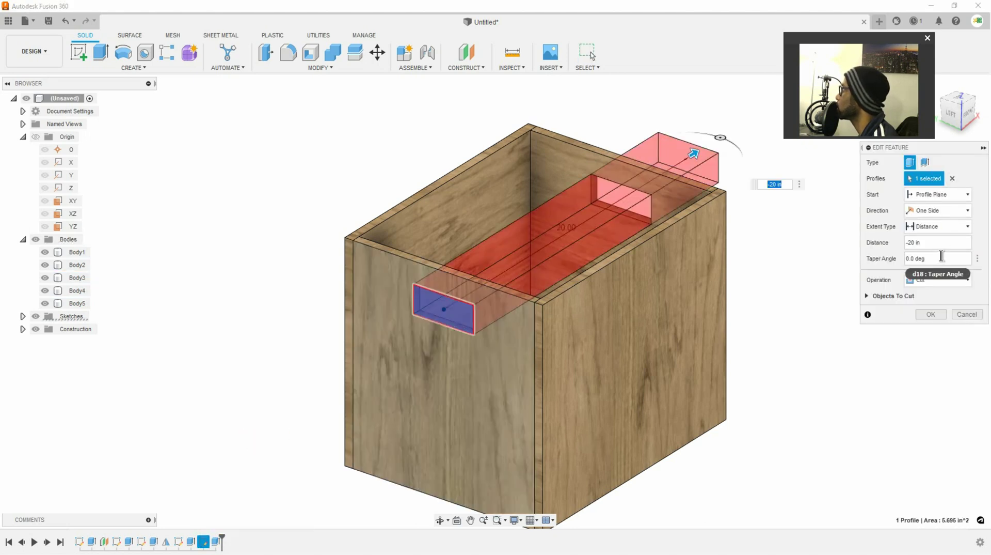
pyautogui.click(932, 280)
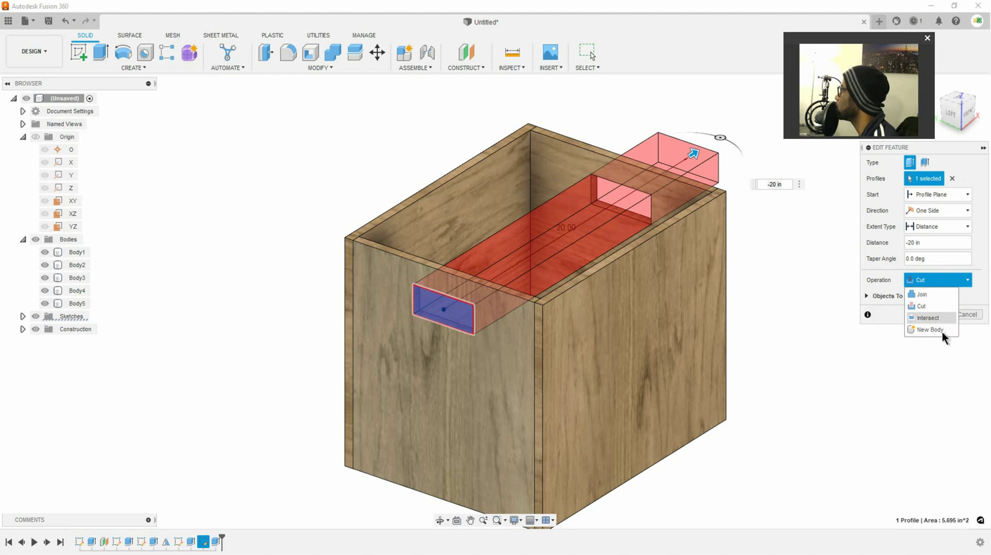
pyautogui.click(934, 372)
pyautogui.click(966, 315)
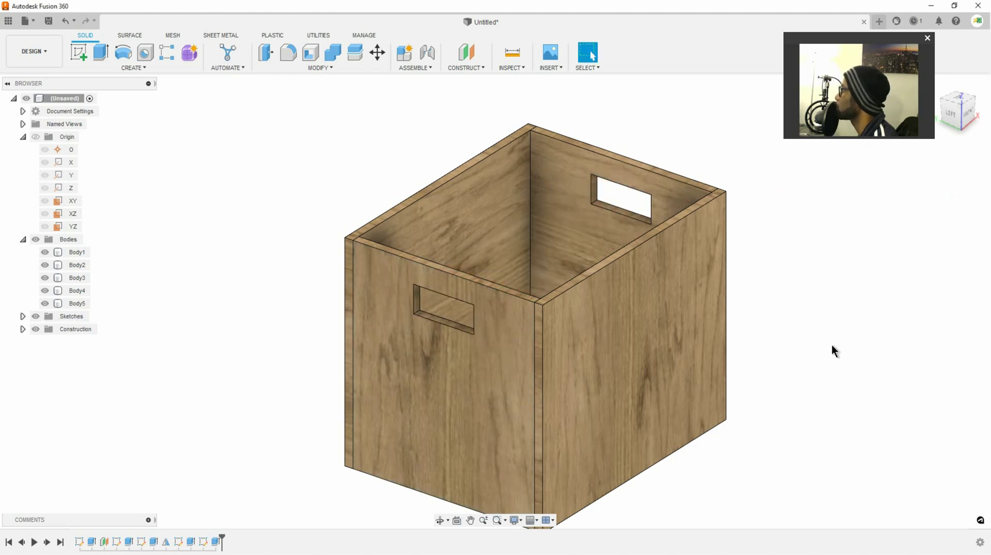
pyautogui.click(599, 302)
pyautogui.moveTo(599, 303)
pyautogui.keyDown('shift'); pyautogui.mouseDown(button='middle')
pyautogui.moveTo(574, 339)
pyautogui.moveTo(616, 295)
pyautogui.moveTo(597, 293)
pyautogui.mouseUp(button='middle'); pyautogui.keyUp('shift')
pyautogui.click(388, 287)
pyautogui.keyDown('shift'); pyautogui.moveTo(388, 287); pyautogui.dragTo(418, 268, button='middle'); pyautogui.keyUp('shift')
pyautogui.click(449, 293)
pyautogui.scroll(10, 434, 293)
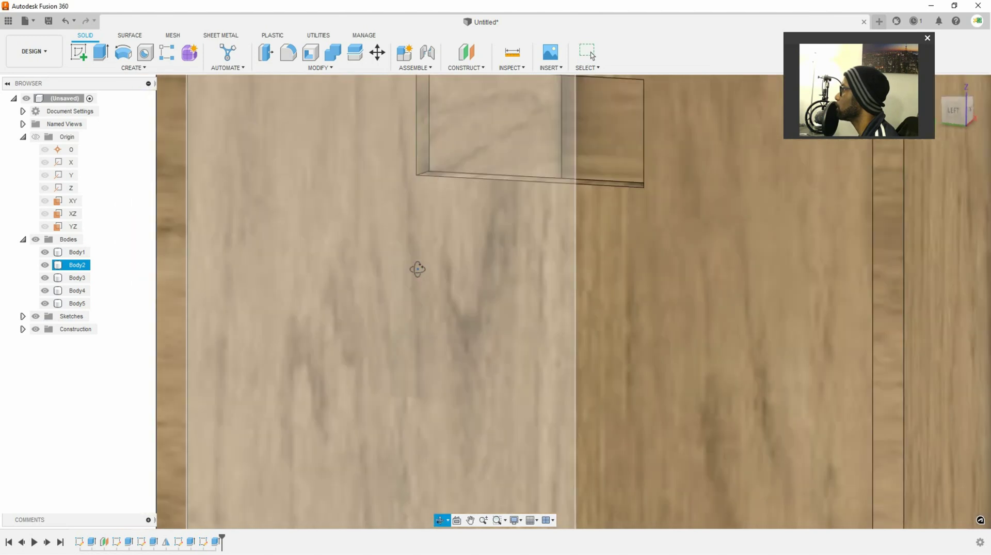
pyautogui.click(504, 181)
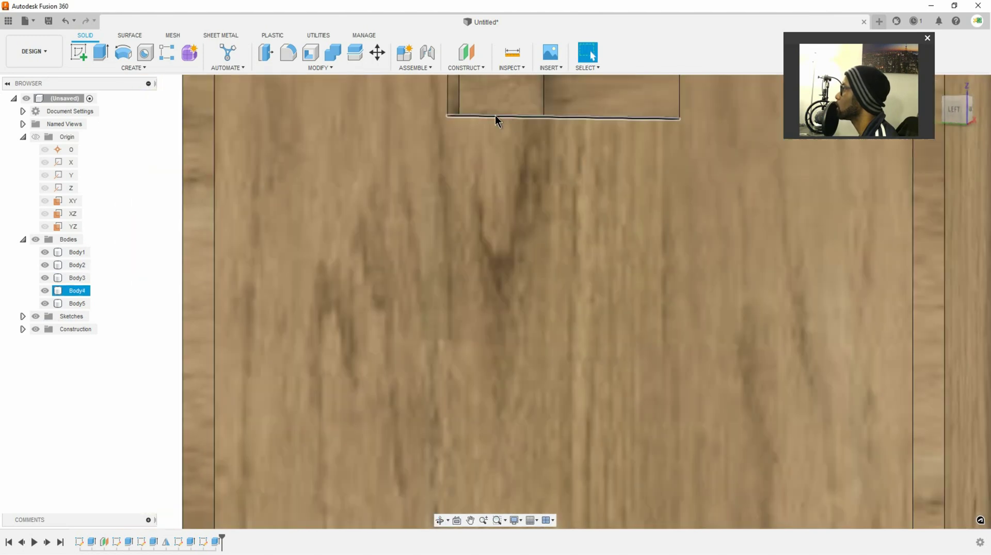
pyautogui.click(495, 114)
pyautogui.keyDown('shift'); pyautogui.moveTo(491, 177); pyautogui.dragTo(460, 165, button='middle'); pyautogui.keyUp('shift')
pyautogui.click(447, 184)
pyautogui.press('Escape')
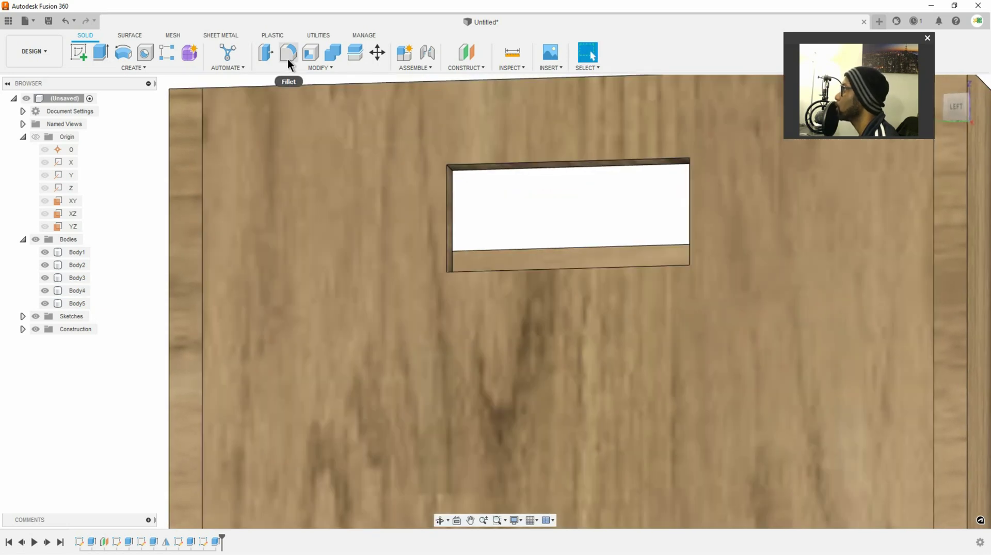
pyautogui.click(288, 53)
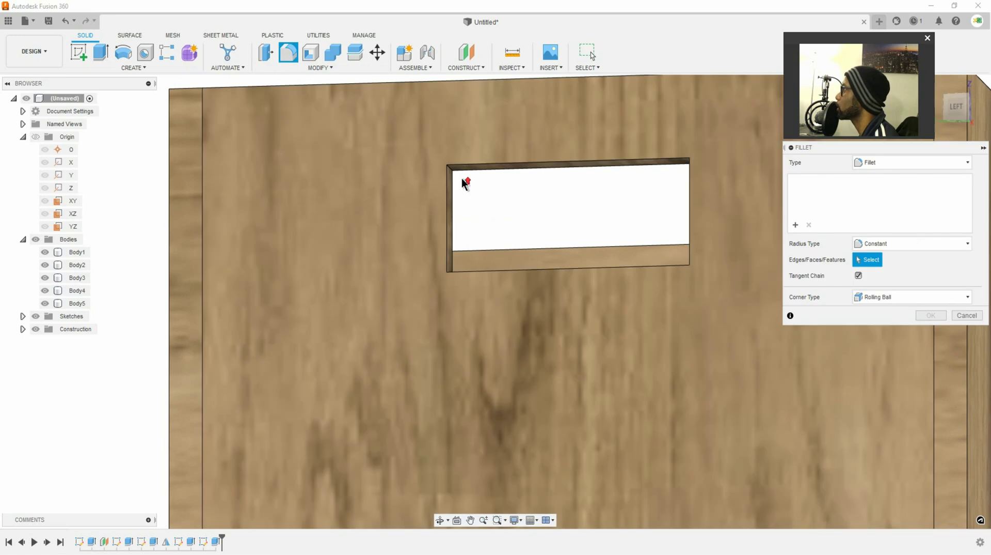
pyautogui.scroll(-3, 460, 177)
pyautogui.scroll(2, 455, 176)
pyautogui.scroll(2, 454, 170)
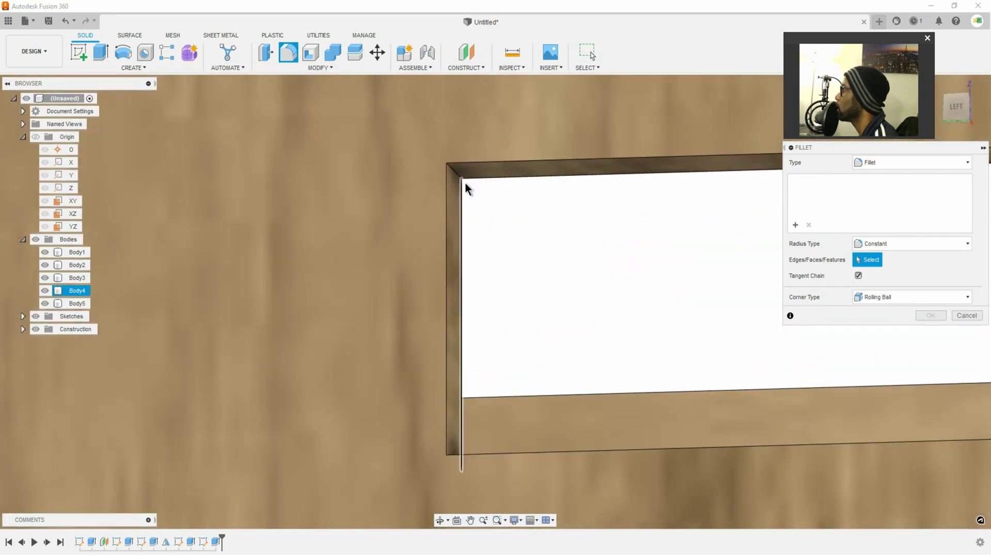
pyautogui.click(466, 179)
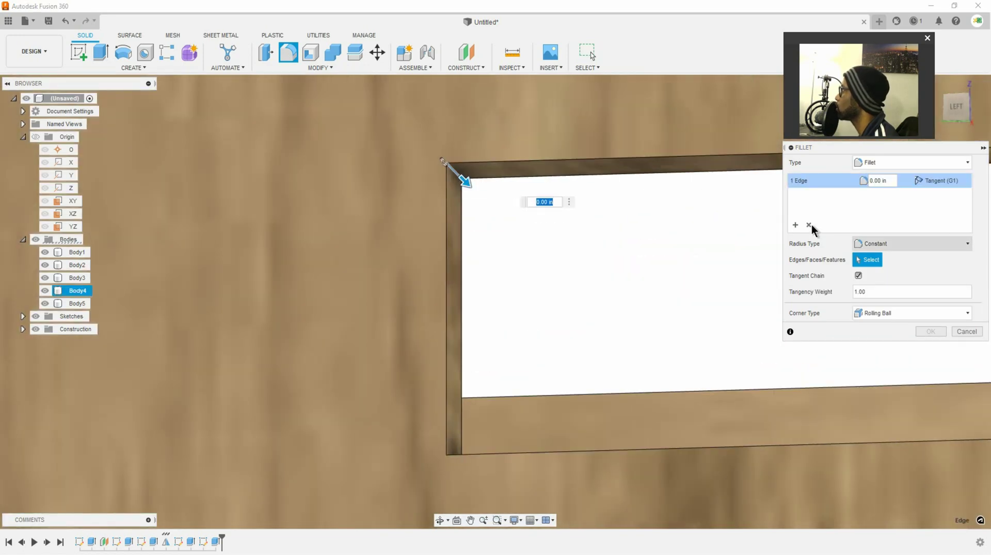
pyautogui.click(880, 294)
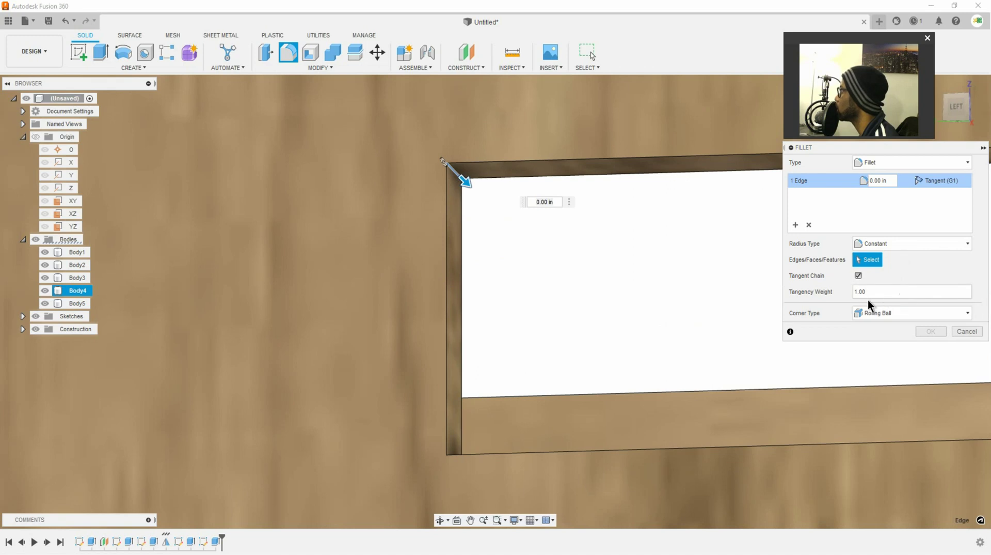
pyautogui.click(889, 182)
pyautogui.doubleClick(888, 180)
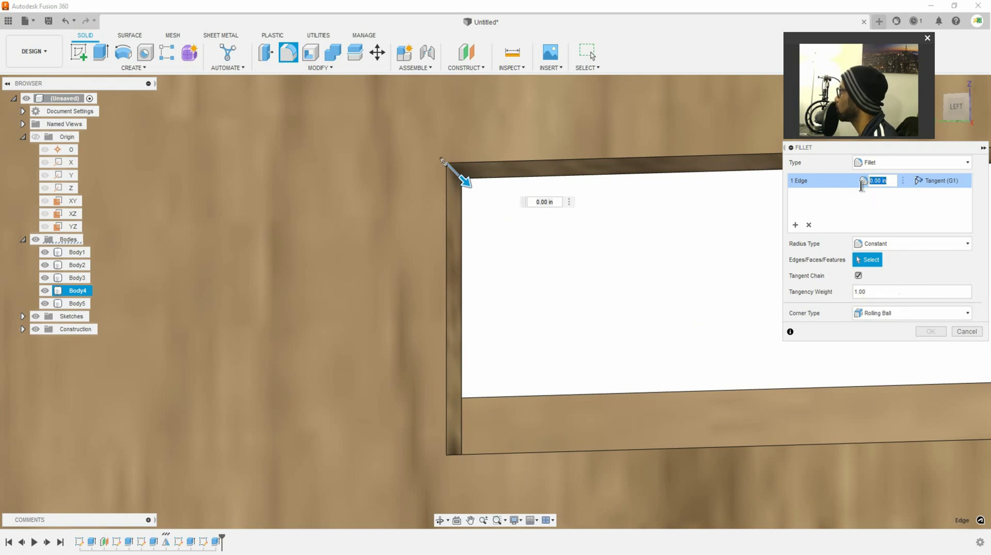
pyautogui.press('BackSpace')
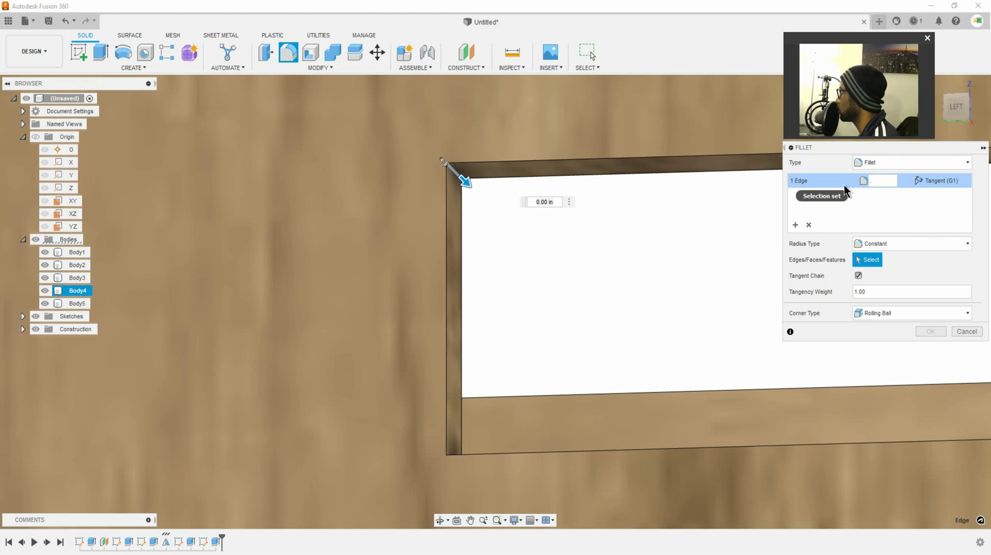
pyautogui.write('.25')
pyautogui.scroll(-3, 689, 258)
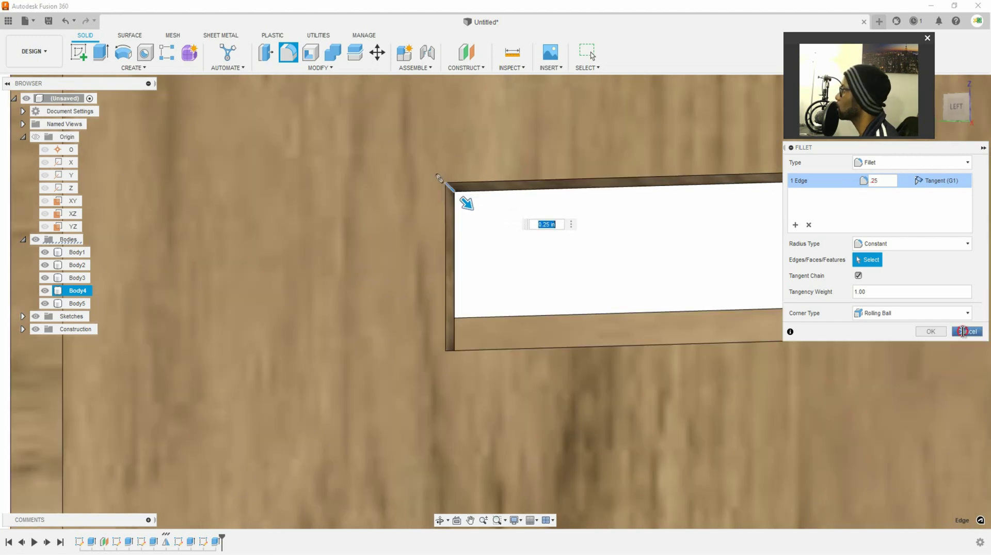
pyautogui.press('Escape')
pyautogui.scroll(2, 698, 256)
pyautogui.scroll(-3, 696, 252)
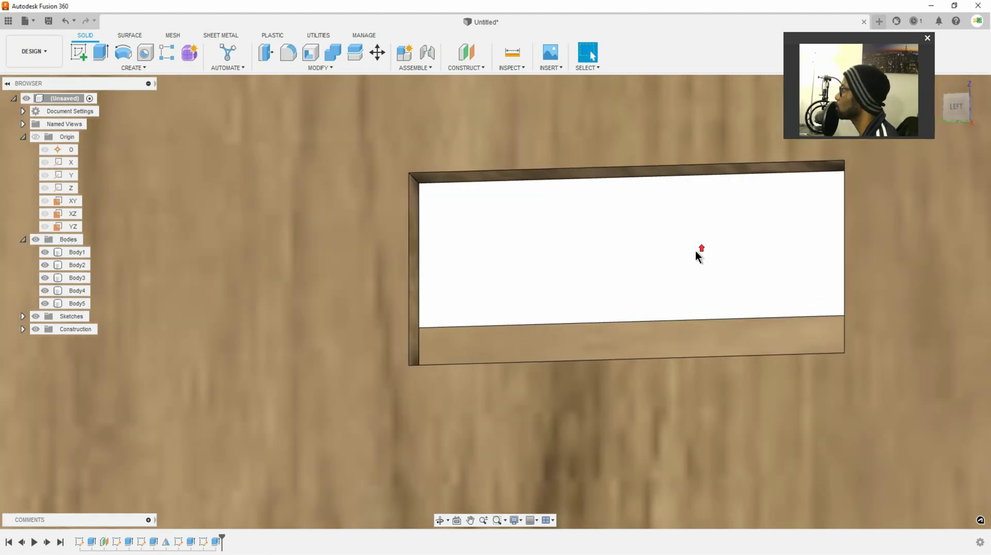
# Orbit around the handle cutout, then return to the home isometric view of the box.
pyautogui.keyDown('shift'); pyautogui.moveTo(695, 252); pyautogui.dragTo(652, 277, button='middle'); pyautogui.keyUp('shift')
pyautogui.scroll(3, 675, 267)
pyautogui.scroll(2, 675, 267)
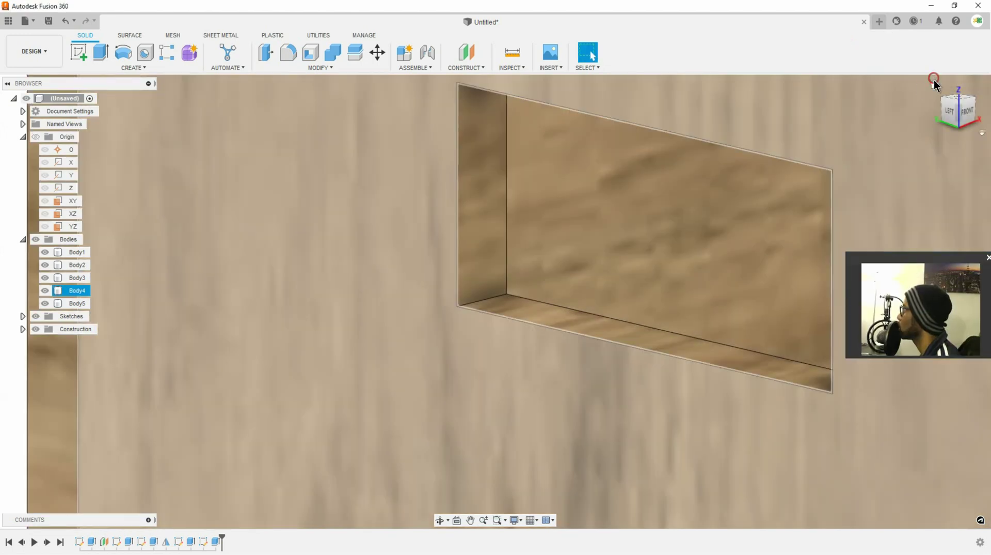
pyautogui.click(934, 81)
pyautogui.click(934, 82)
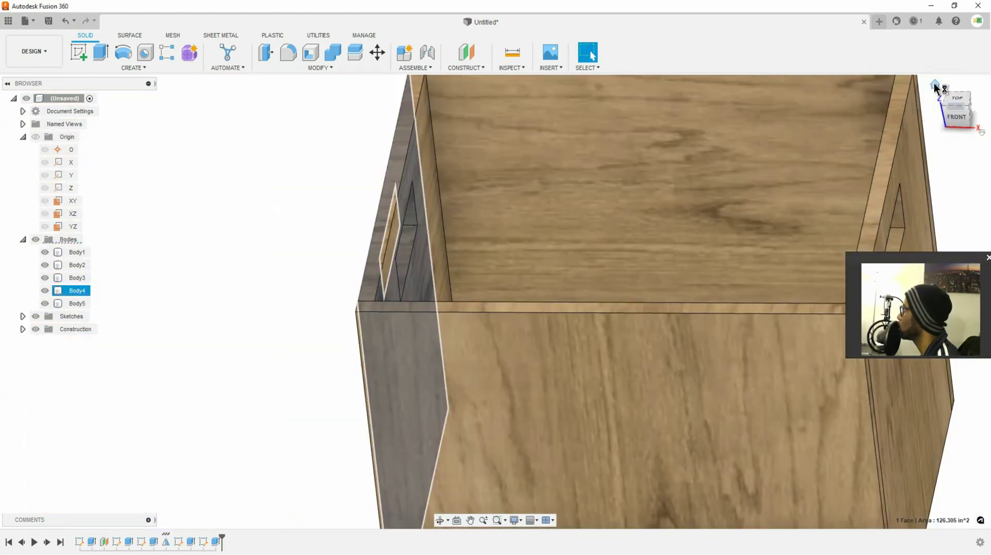